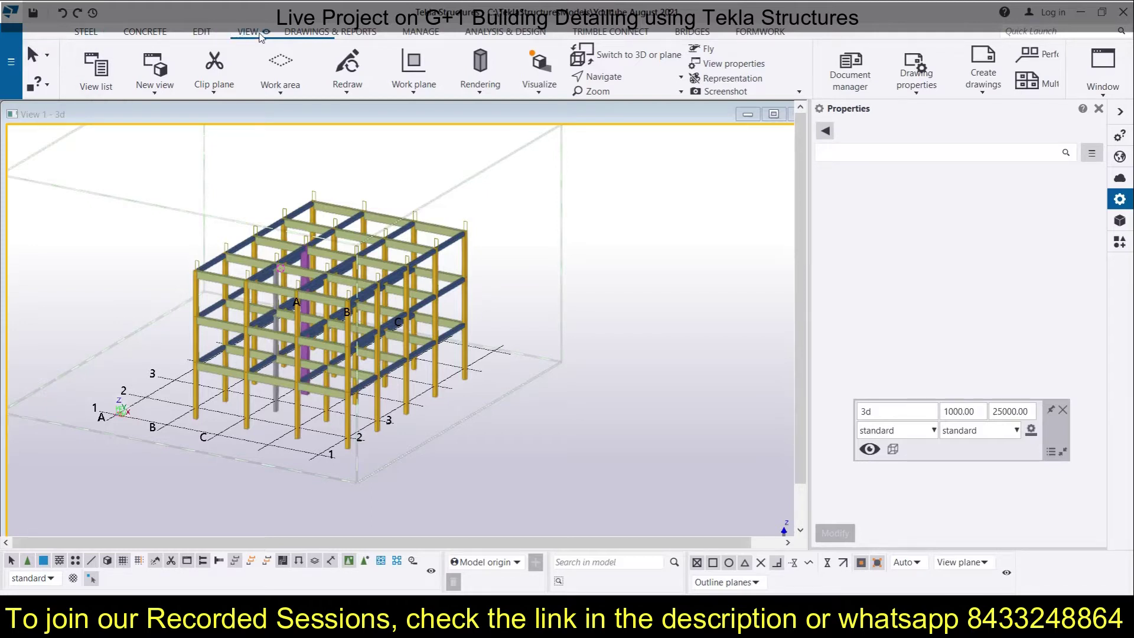
# Open the properties of the 3d view and apply Plane as its view angle
pyautogui.click(733, 63)
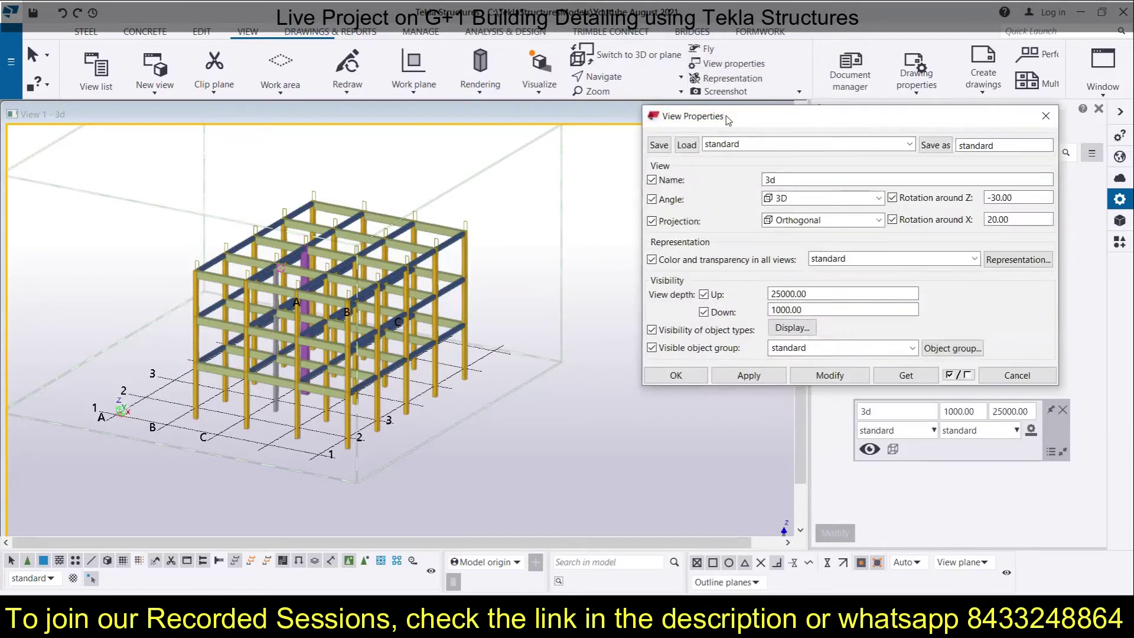
pyautogui.moveTo(731, 119); pyautogui.dragTo(735, 121)
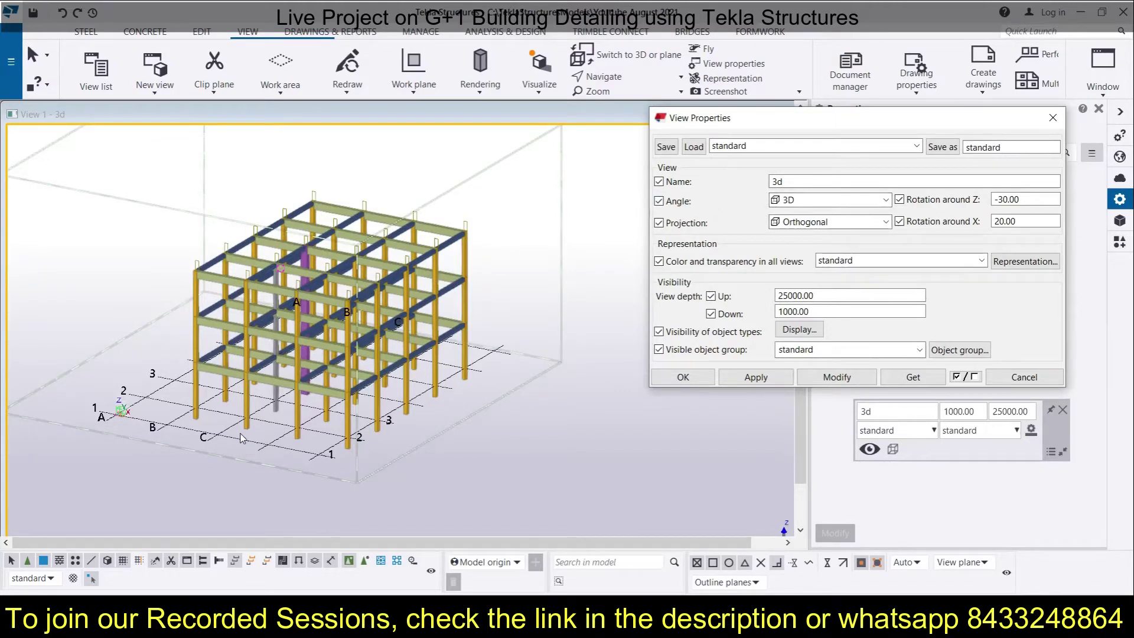
pyautogui.click(868, 200)
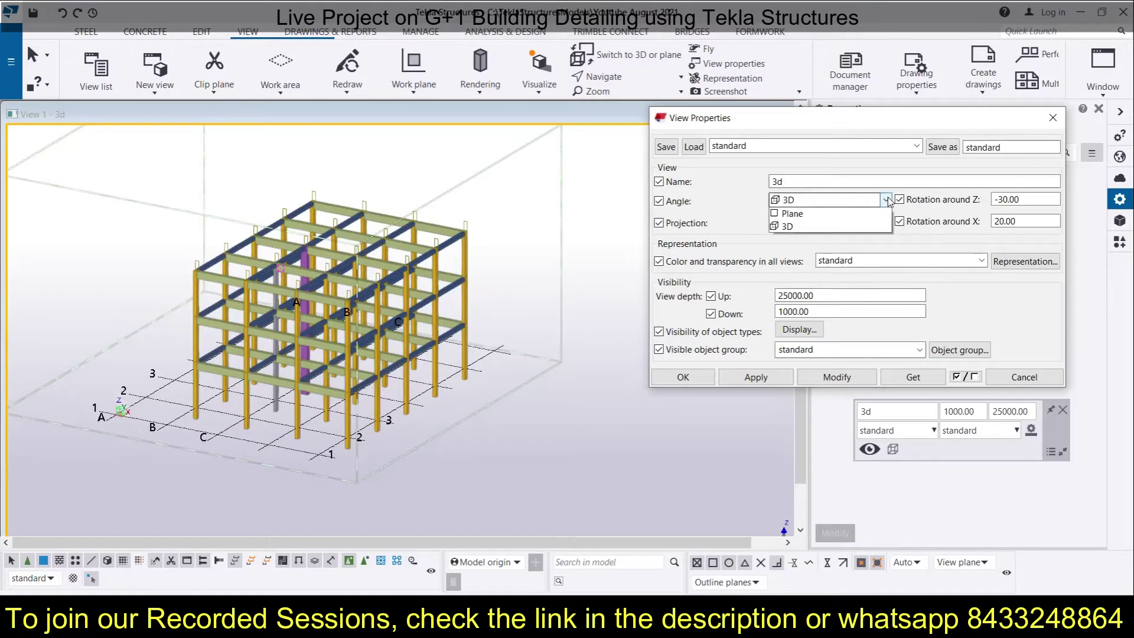
pyautogui.click(845, 217)
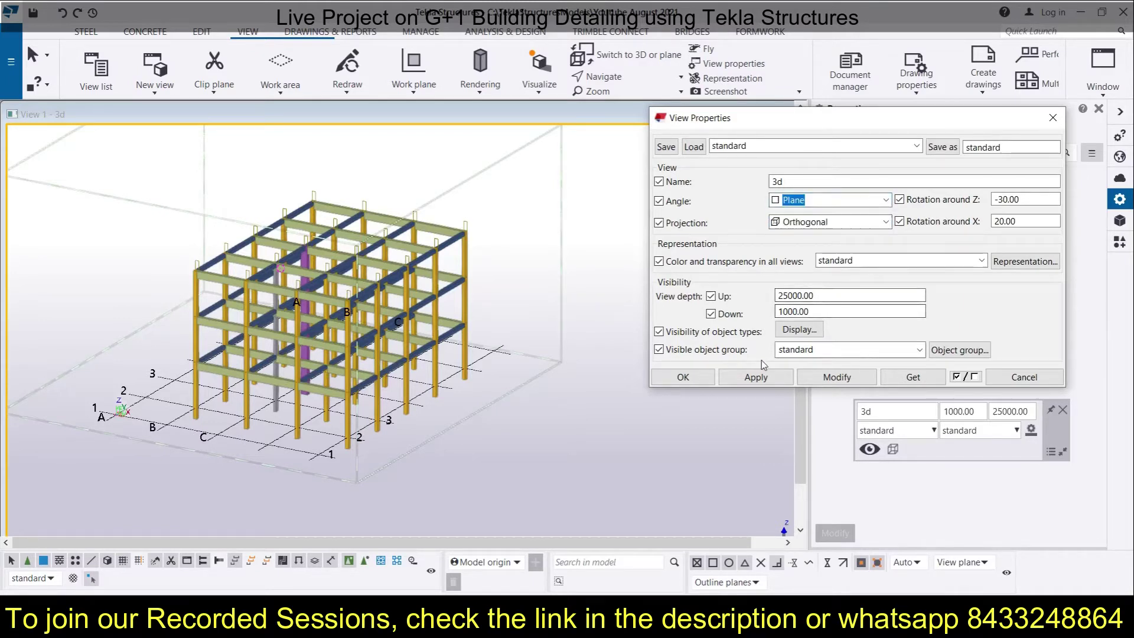
pyautogui.click(842, 378)
pyautogui.scroll(-3, 314, 291)
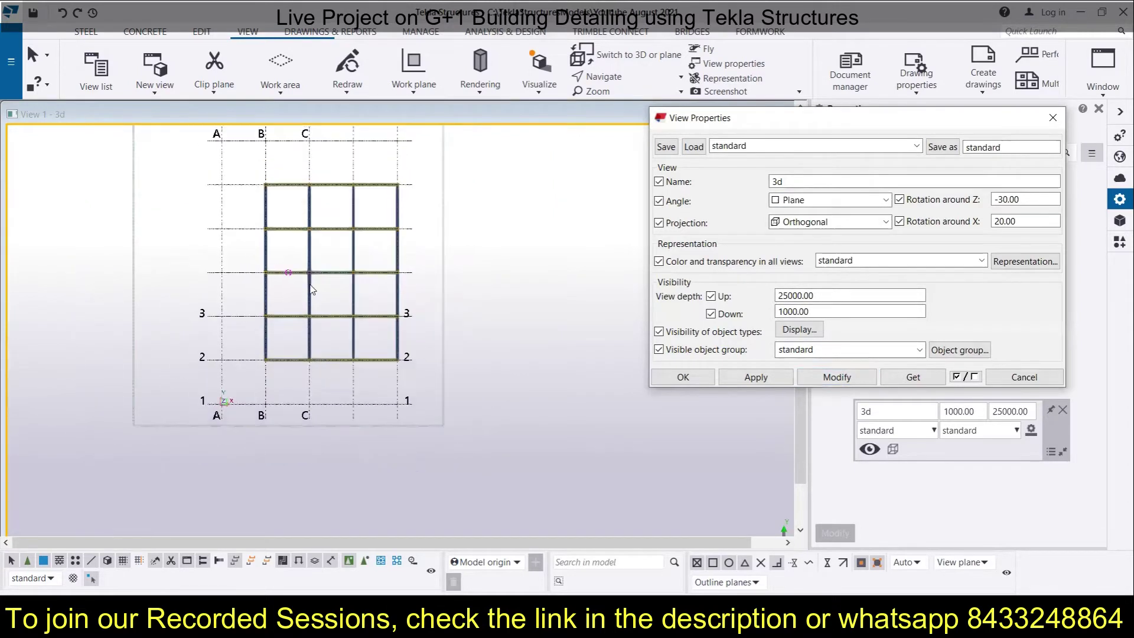
pyautogui.moveTo(315, 261); pyautogui.dragTo(316, 283, button='middle')
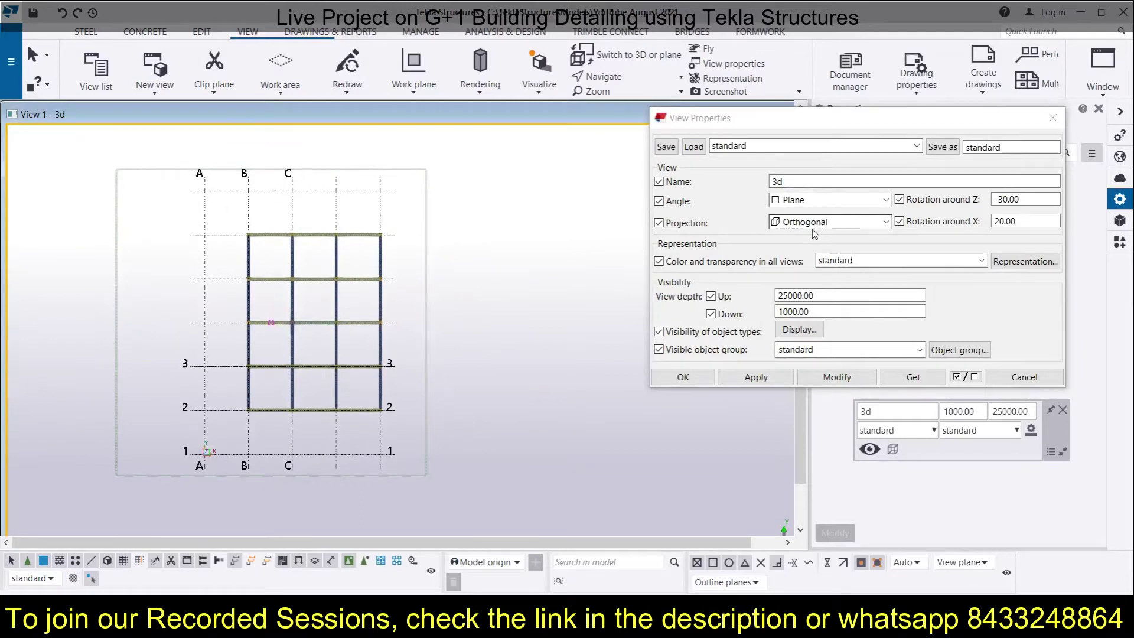
# Set the view angle back to 3D and apply it to the view
pyautogui.click(869, 203)
pyautogui.click(850, 228)
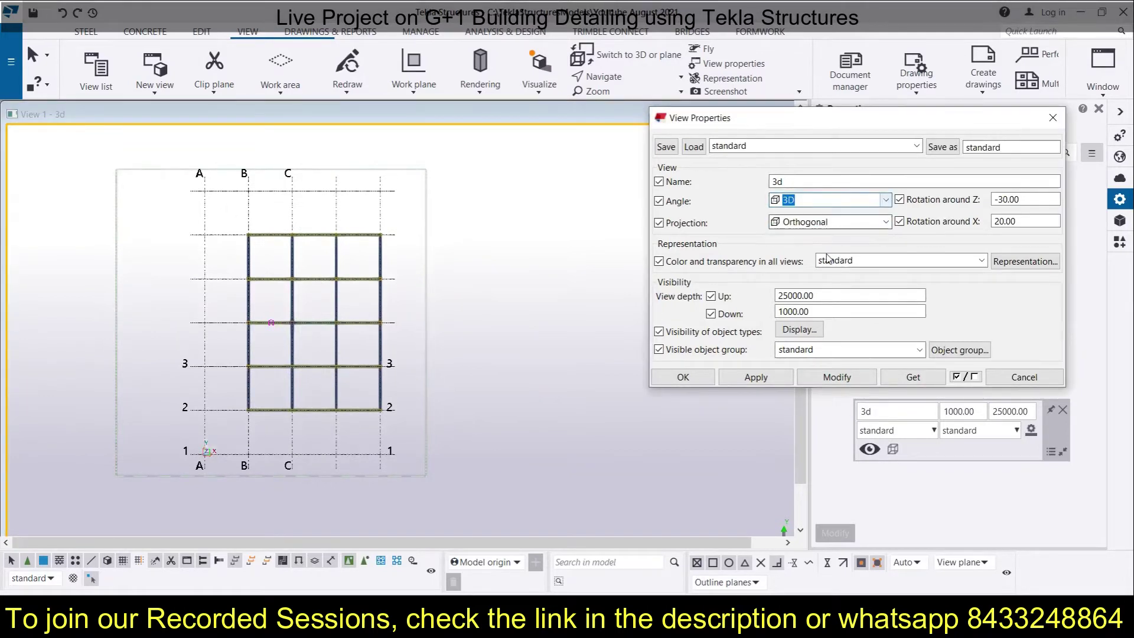
pyautogui.click(853, 381)
# Switch the view projection to Perspective and apply it to the building model
pyautogui.click(876, 223)
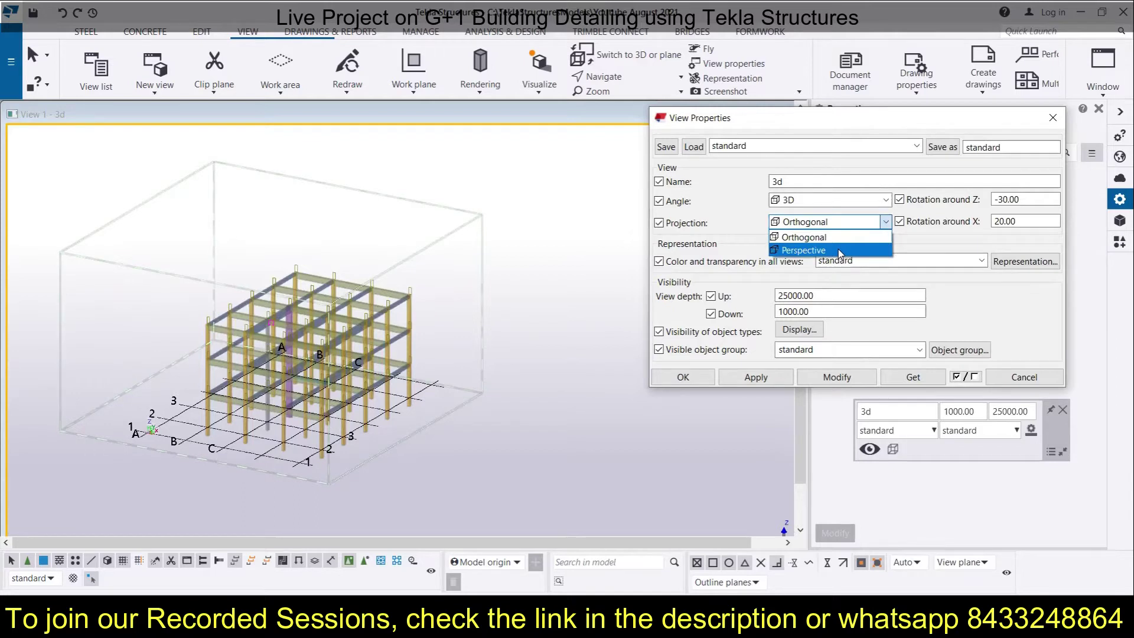
pyautogui.click(840, 252)
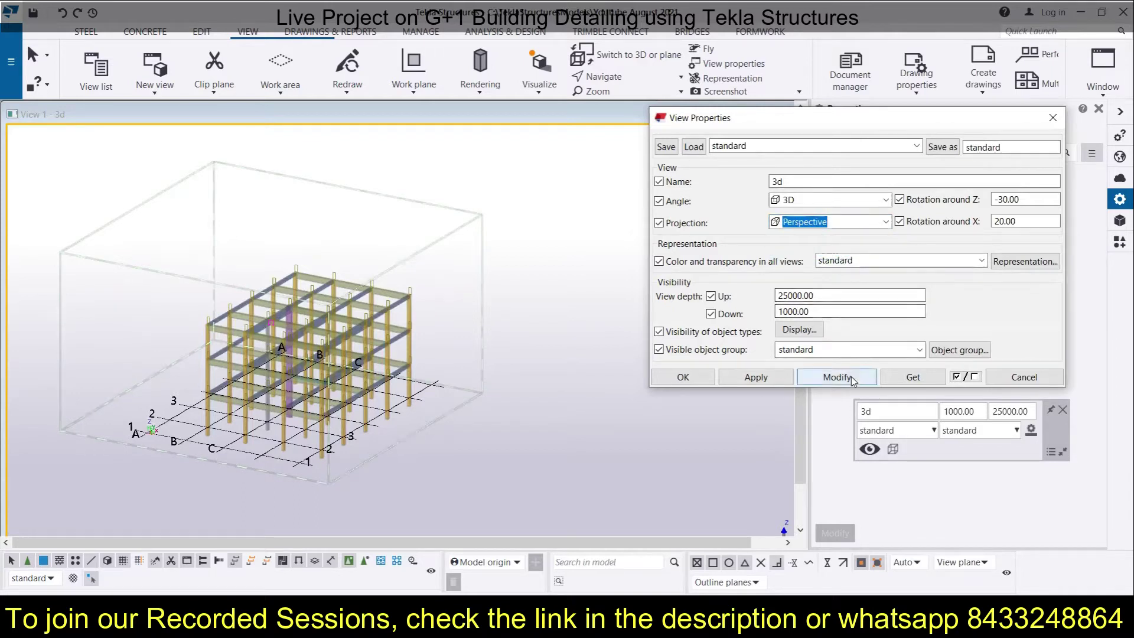
pyautogui.click(807, 378)
pyautogui.moveTo(159, 322); pyautogui.dragTo(254, 292, button='middle')
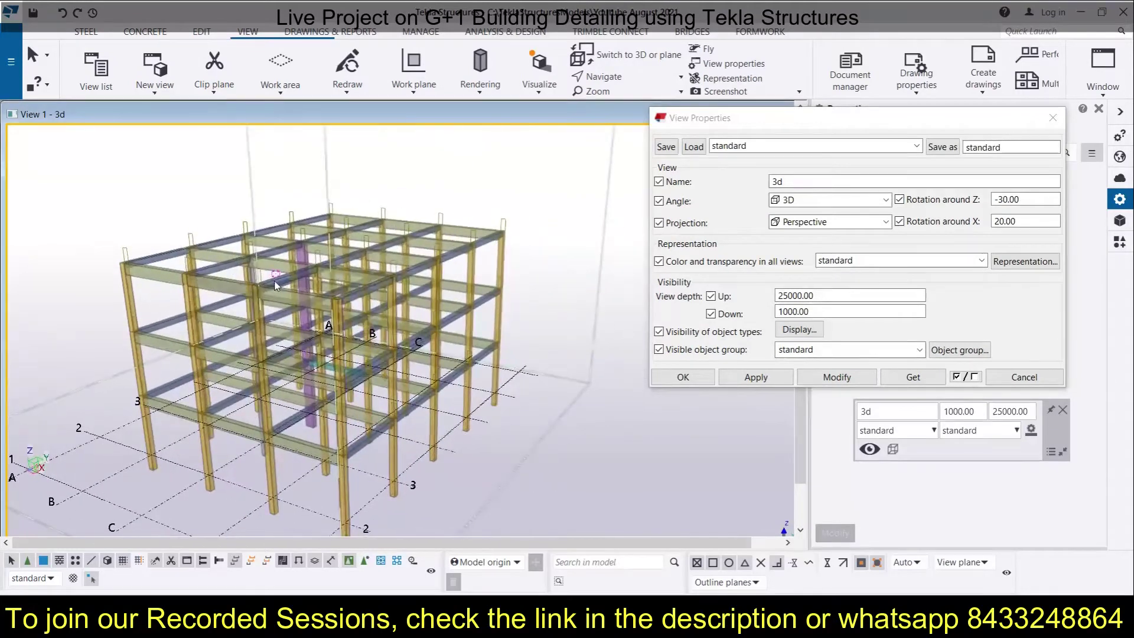
# Return the view projection to Orthogonal and apply it to the view
pyautogui.click(866, 223)
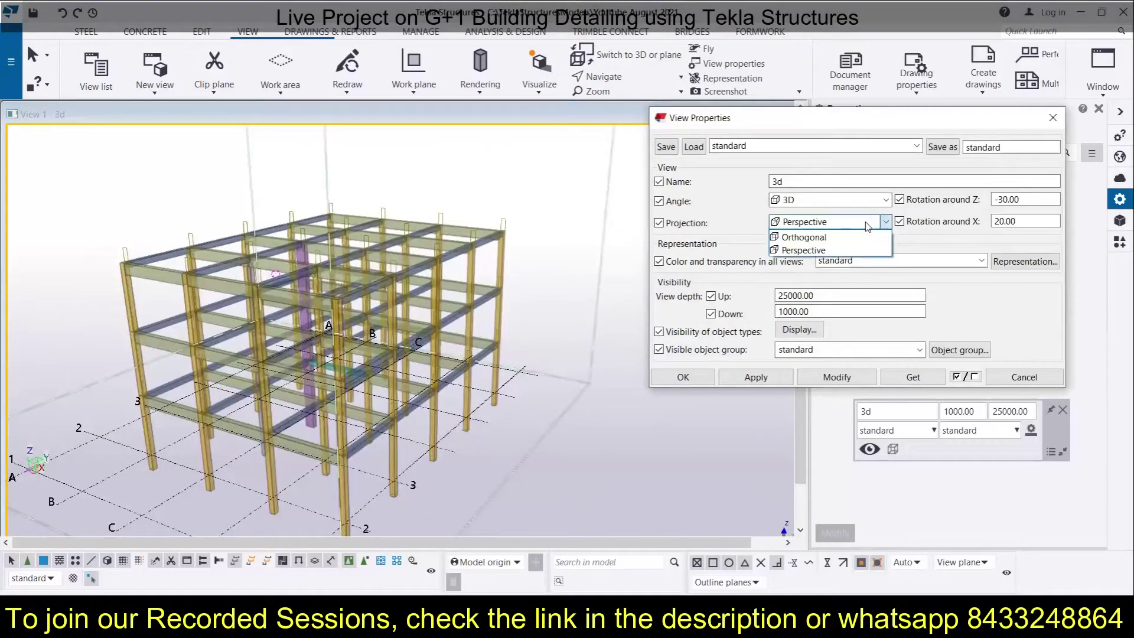
pyautogui.click(832, 239)
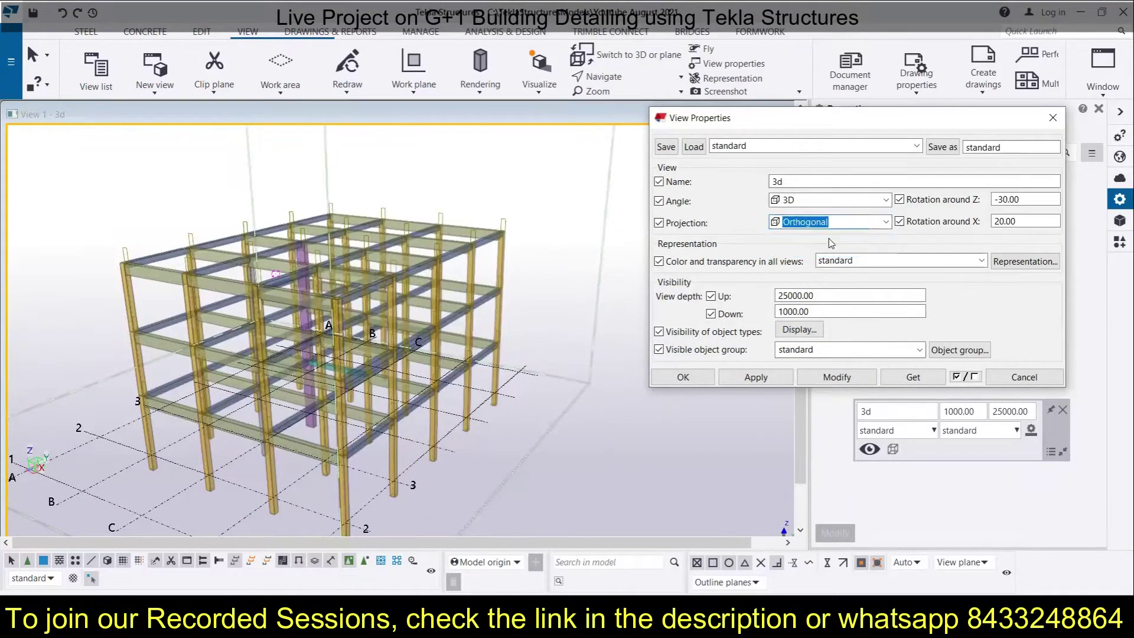
pyautogui.click(841, 384)
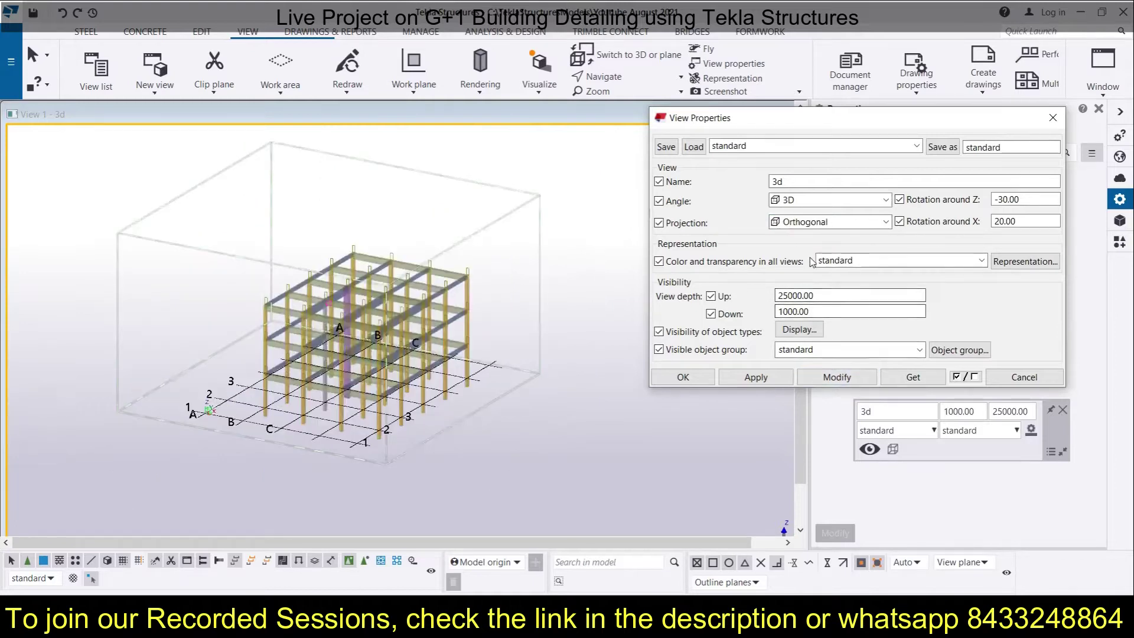
pyautogui.click(857, 263)
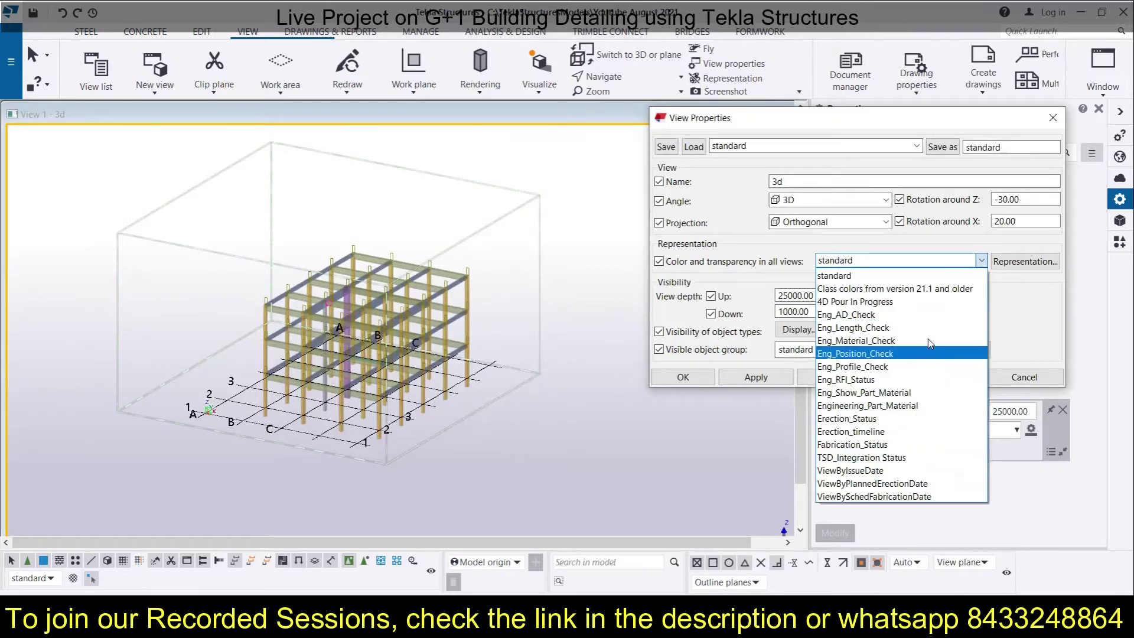
pyautogui.click(1040, 311)
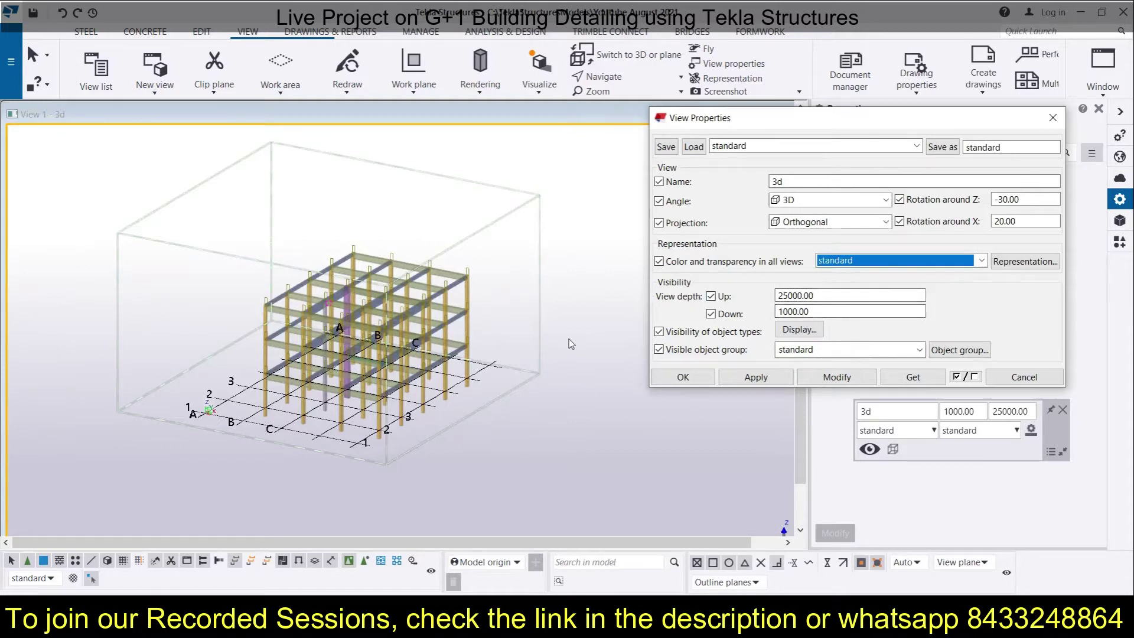
pyautogui.click(600, 224)
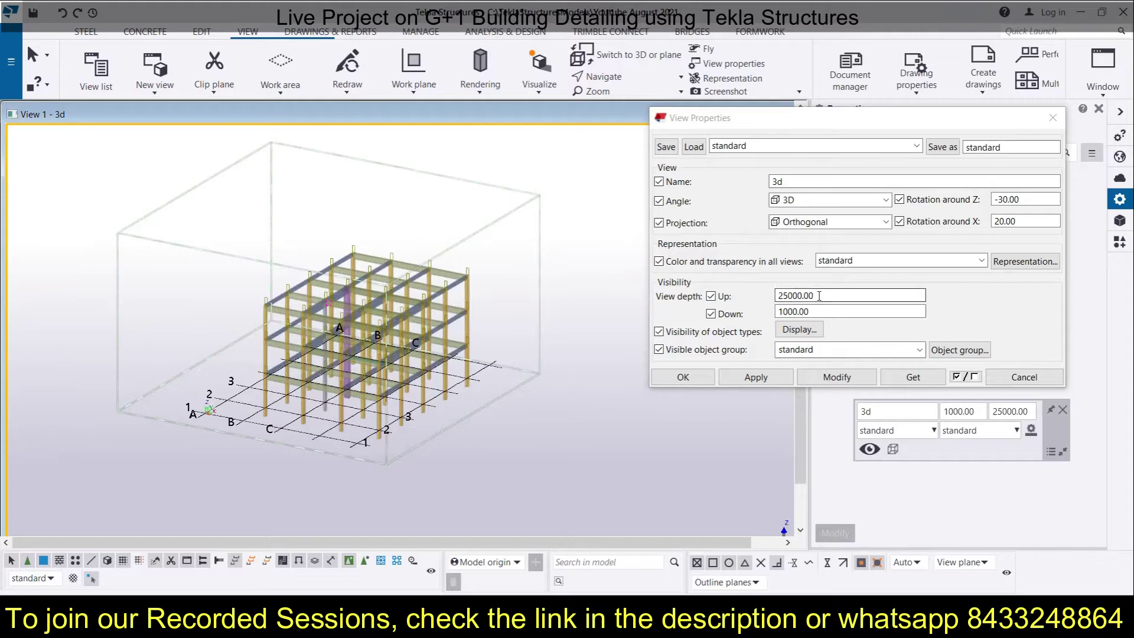
# Set the downward view depth to 3000 and apply it to the 3d view so the footings are included
pyautogui.moveTo(821, 314); pyautogui.dragTo(762, 308)
pyautogui.write('3000')
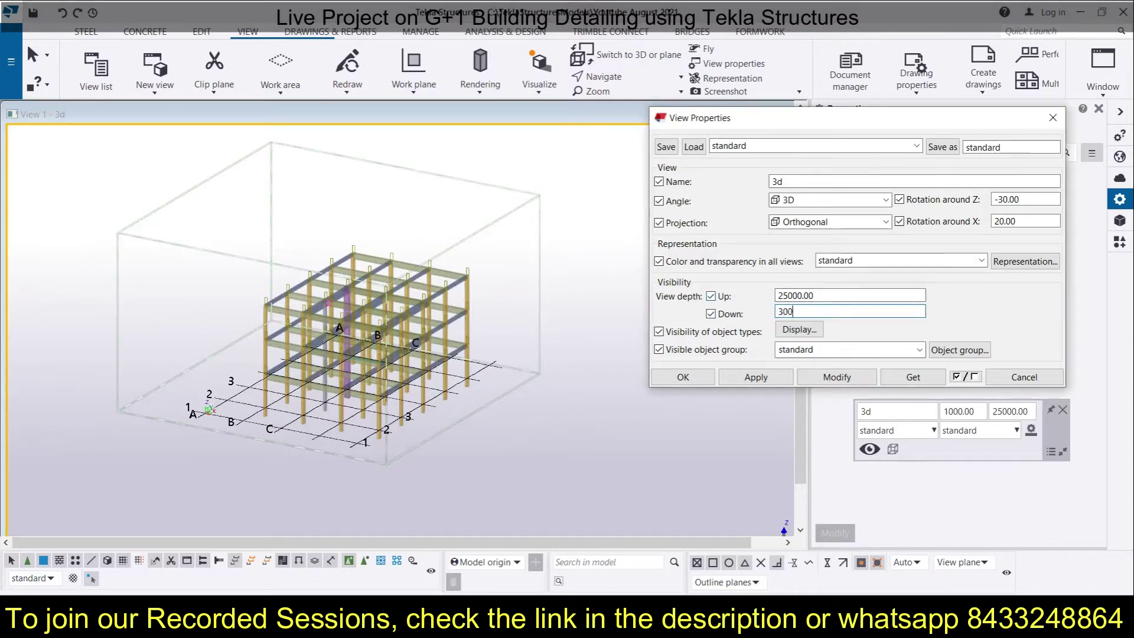
pyautogui.click(843, 381)
pyautogui.moveTo(507, 500); pyautogui.dragTo(372, 374, button='middle')
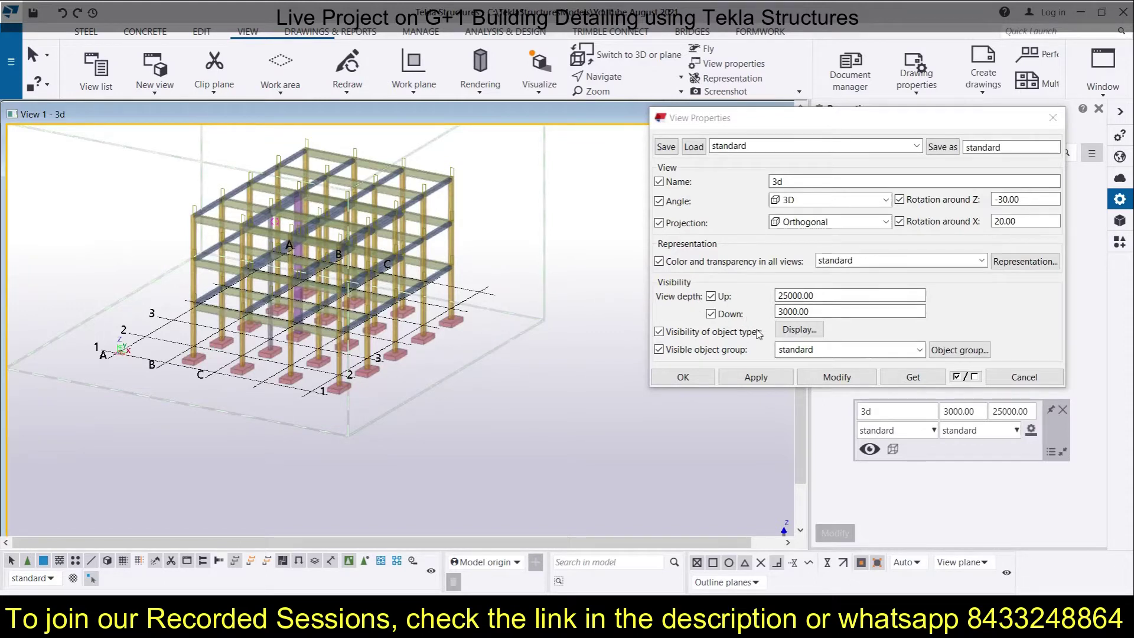
# Open the object type display settings and turn on visibility for all object types in the model and in components
pyautogui.click(807, 330)
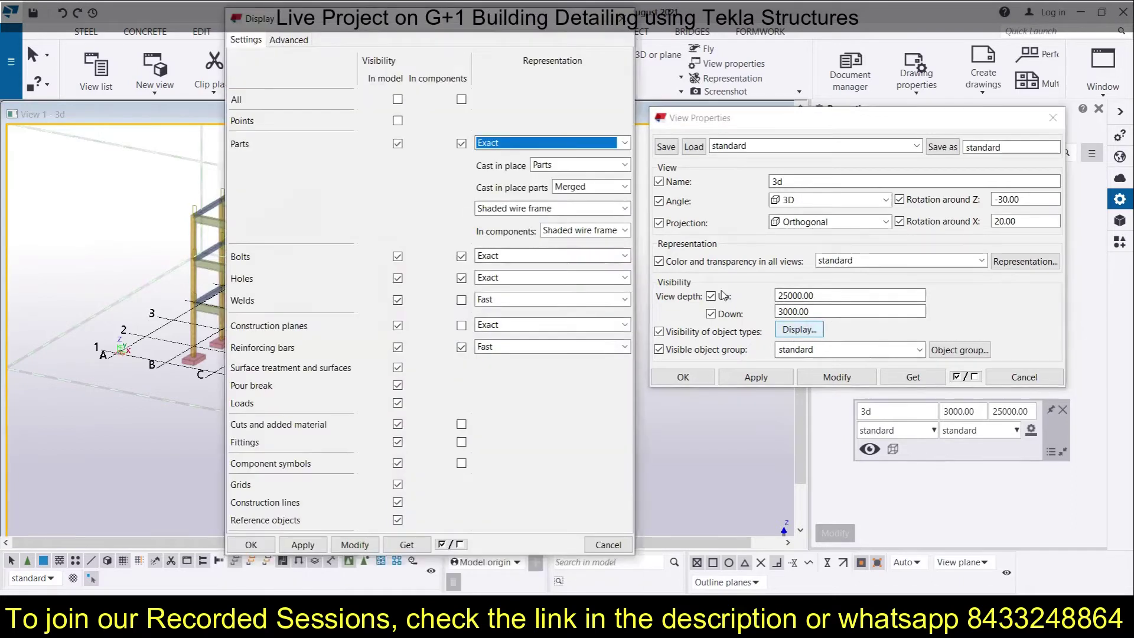
pyautogui.moveTo(373, 23); pyautogui.dragTo(789, 31)
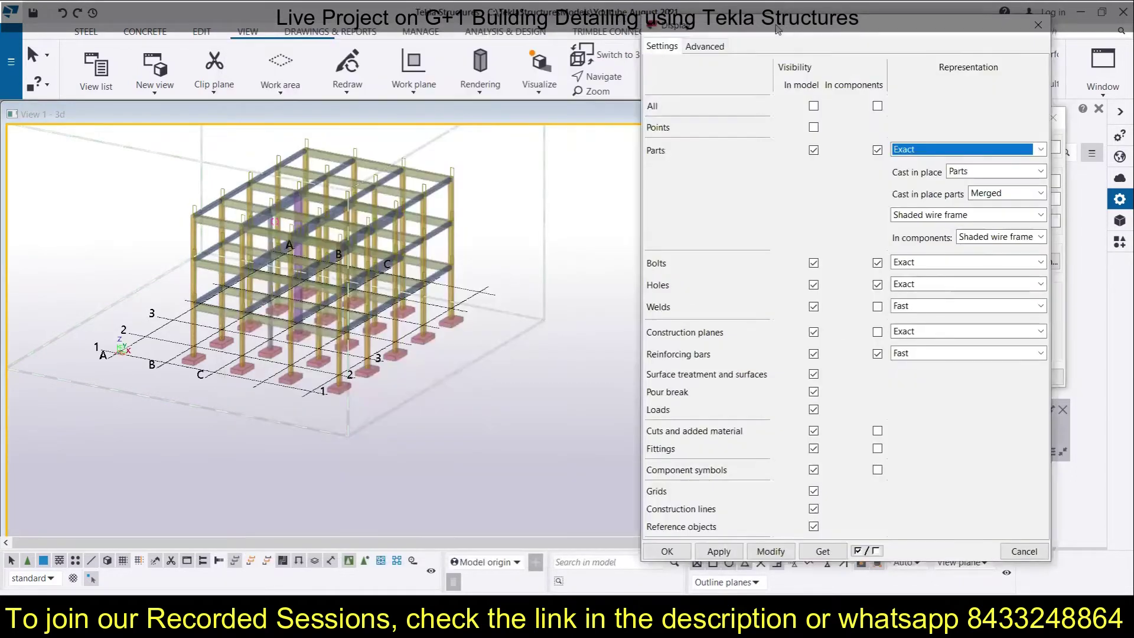
pyautogui.click(814, 106)
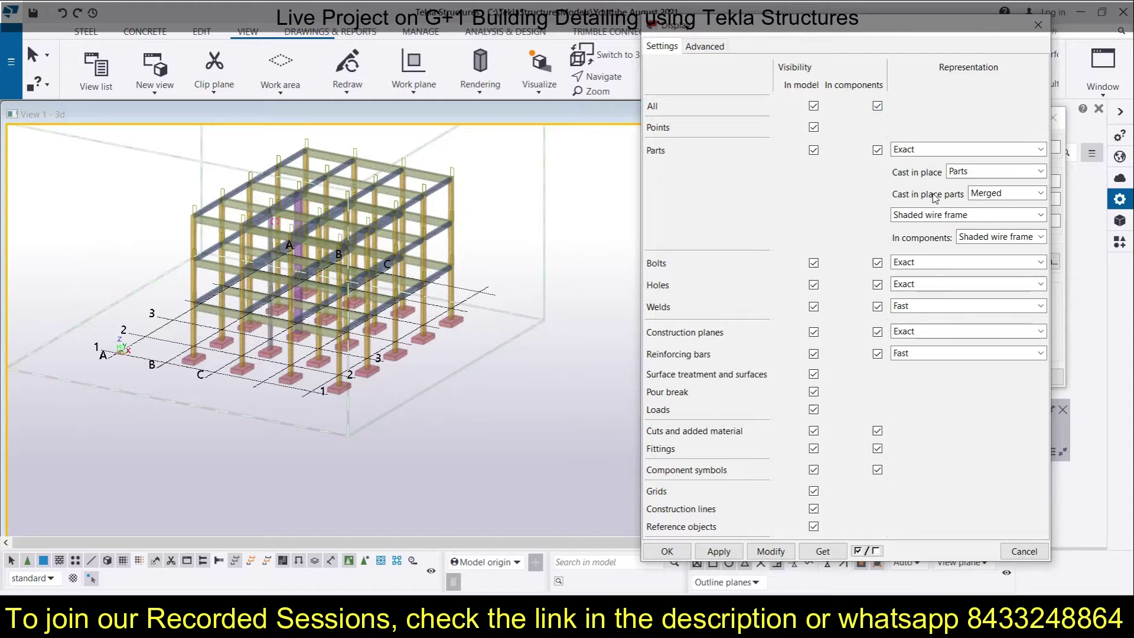
# Set the representation of parts to Reference line, apply it to the view and inspect the model up close
pyautogui.click(942, 150)
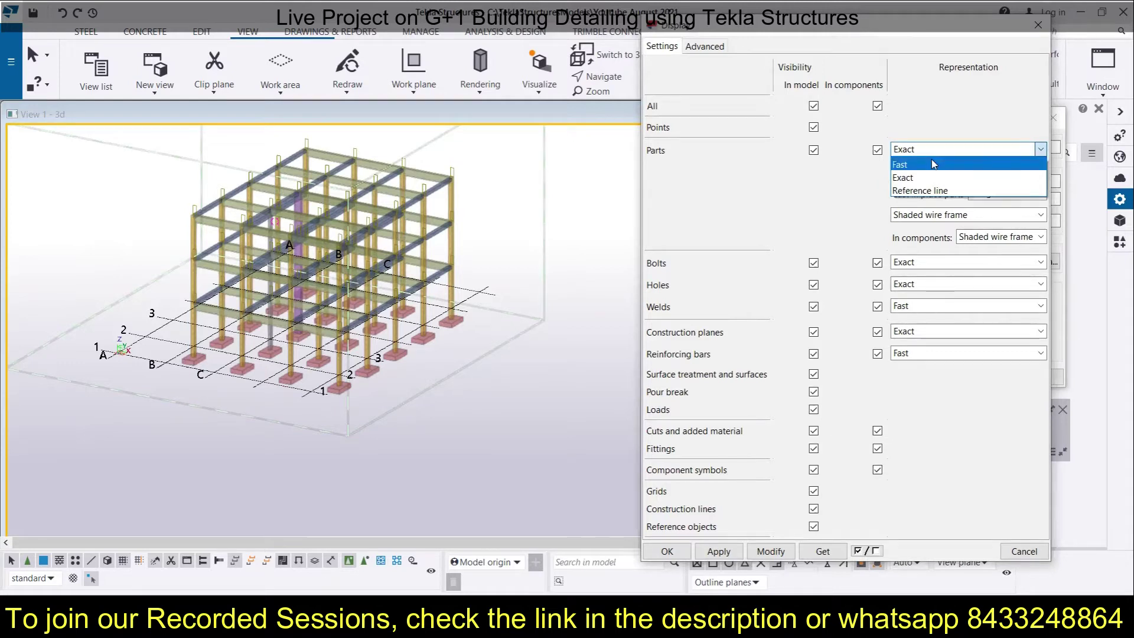
pyautogui.click(934, 164)
pyautogui.click(942, 155)
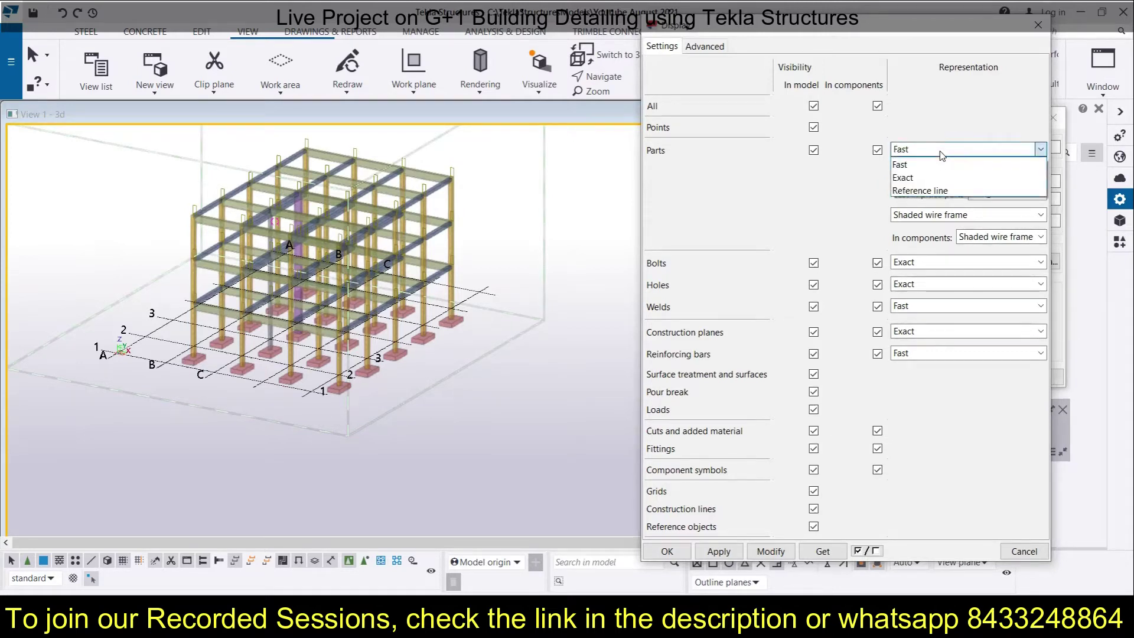
pyautogui.click(936, 190)
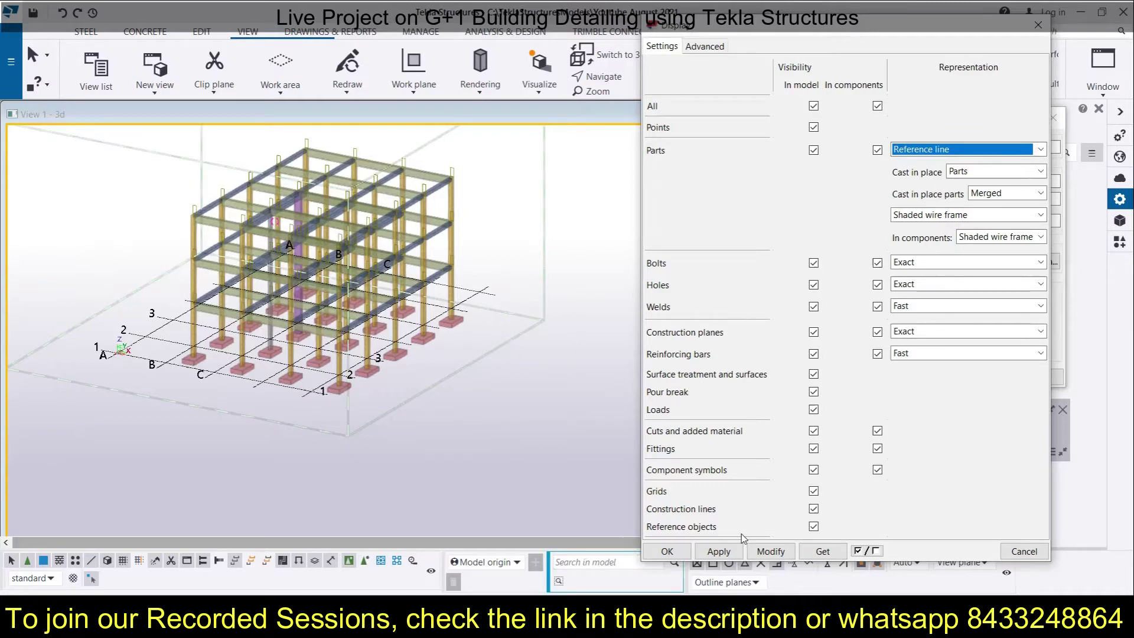
pyautogui.click(771, 551)
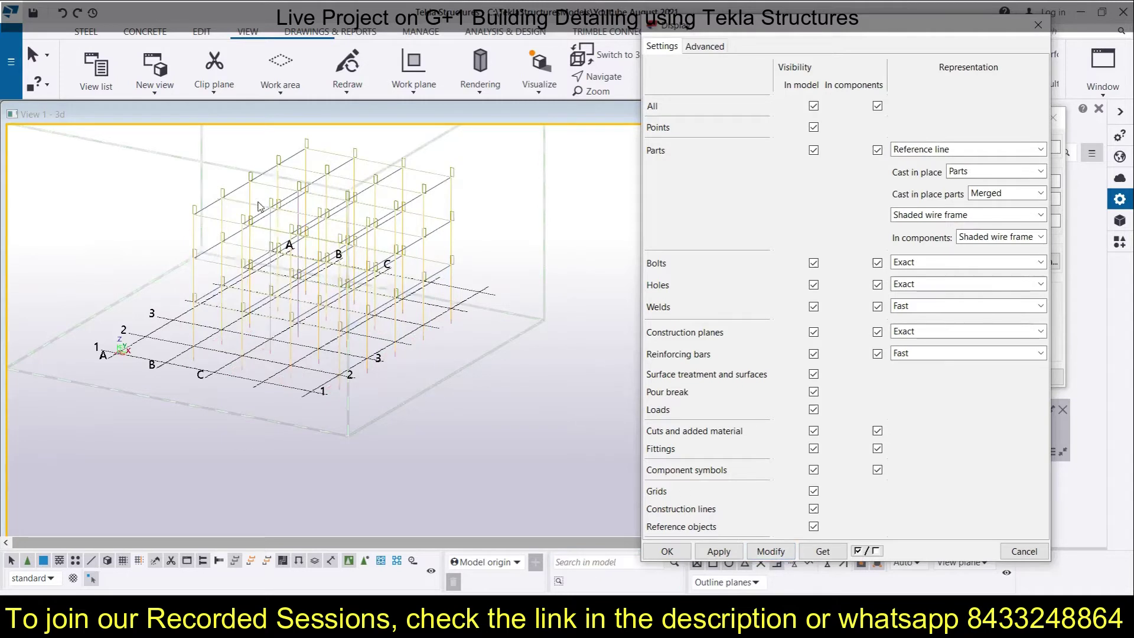
pyautogui.scroll(5, 258, 207)
pyautogui.scroll(-5, 213, 206)
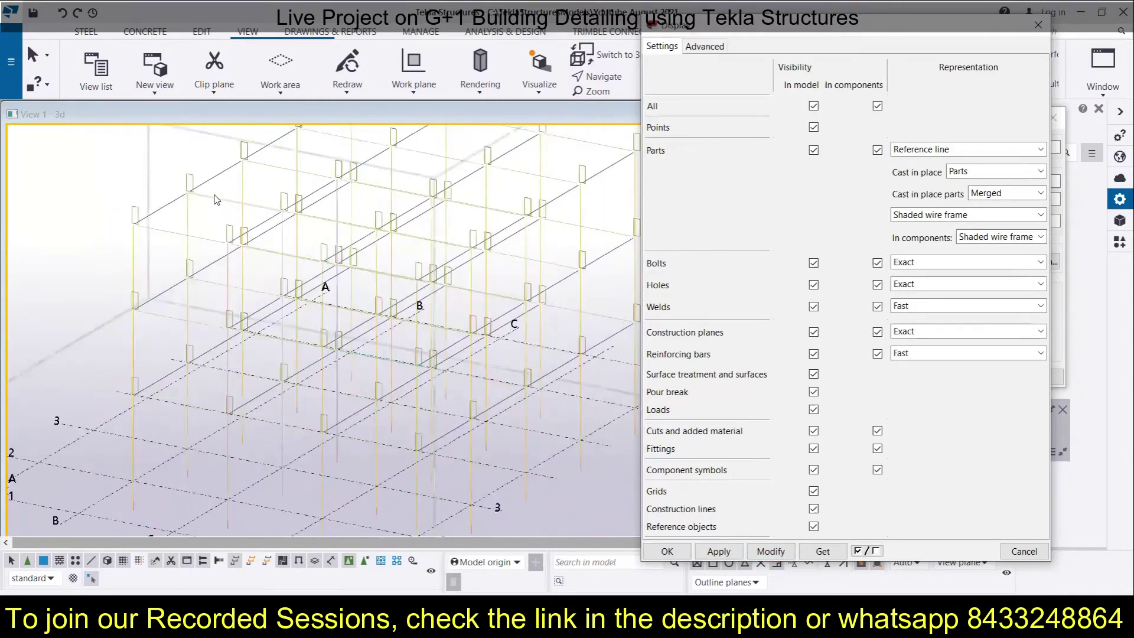
pyautogui.scroll(-2, 216, 198)
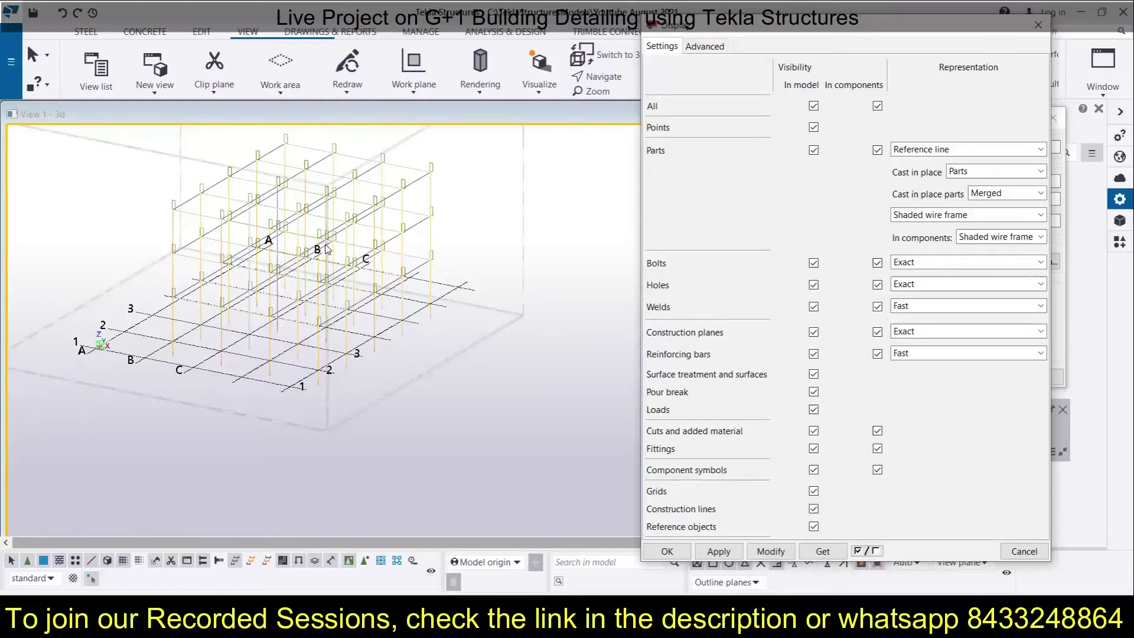
# Set the representation of parts back to Exact and apply it to the view
pyautogui.click(917, 148)
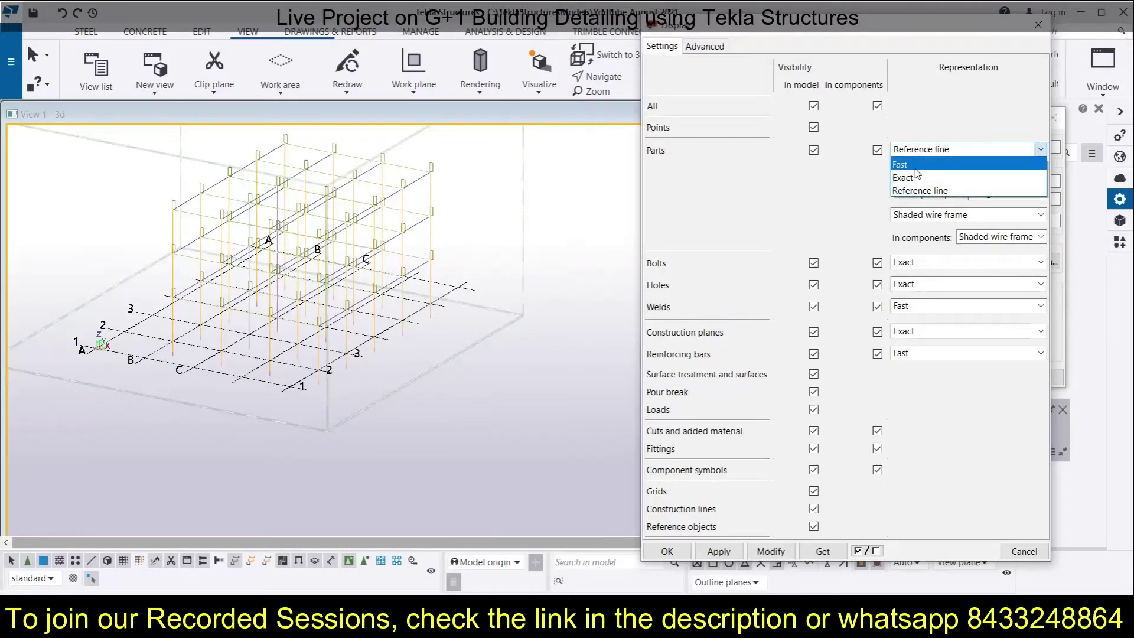
pyautogui.click(917, 179)
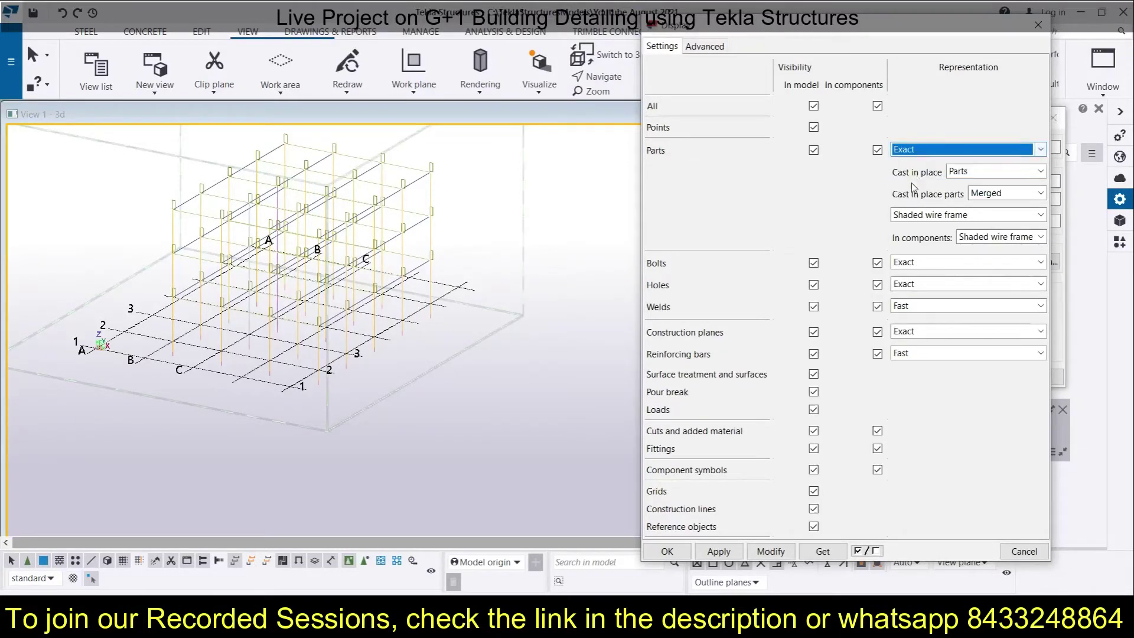
pyautogui.click(771, 552)
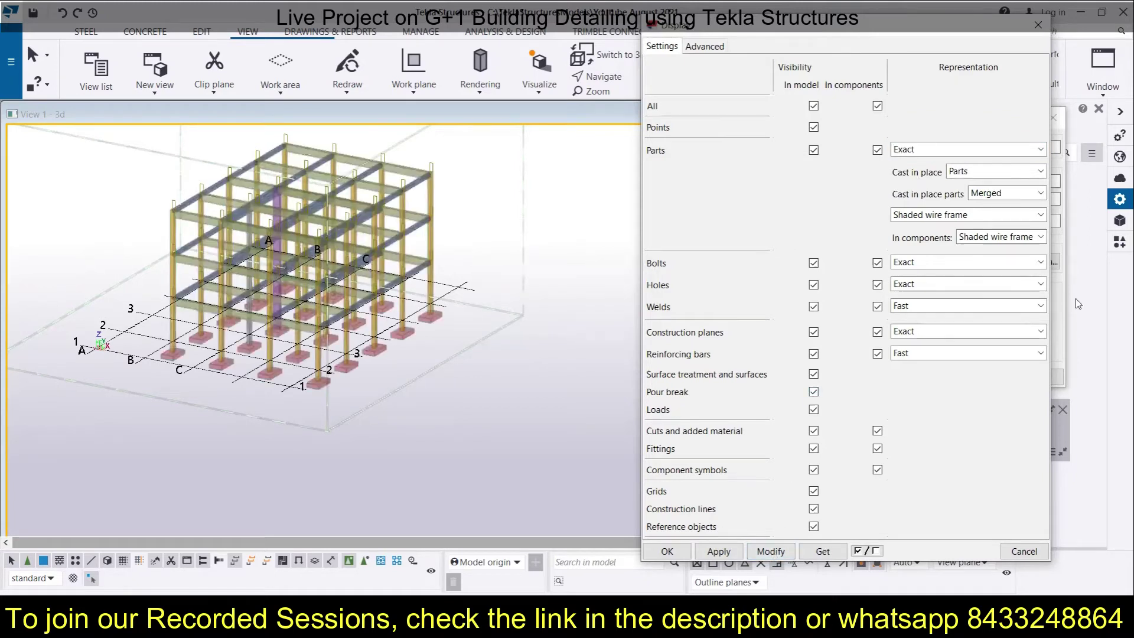
pyautogui.click(986, 172)
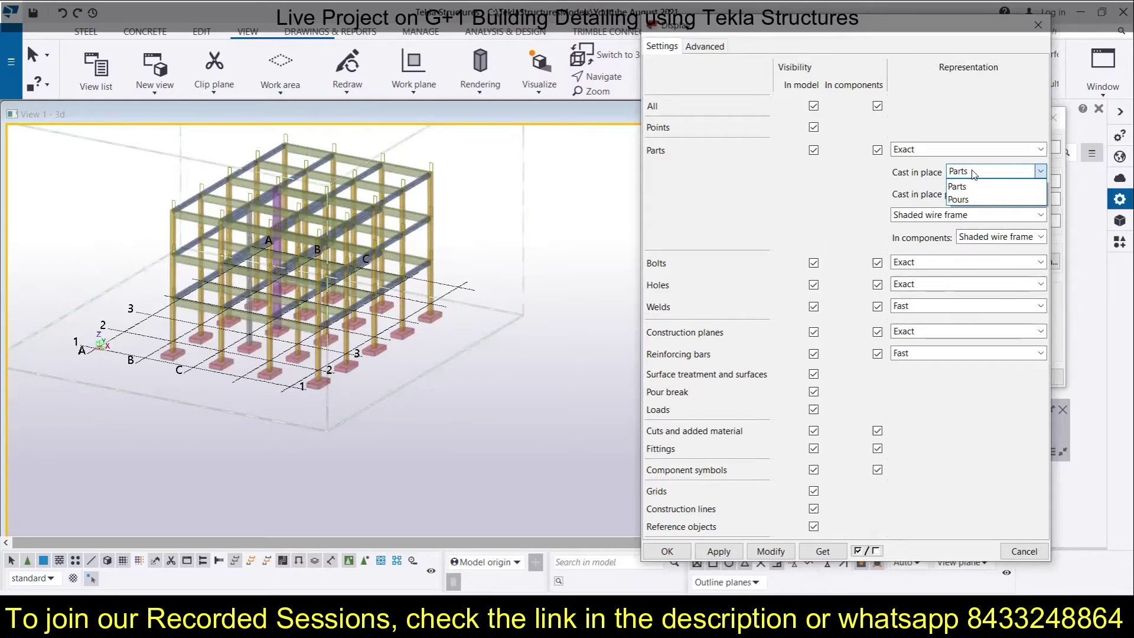
pyautogui.click(973, 172)
pyautogui.click(973, 172)
pyautogui.click(975, 181)
pyautogui.click(1000, 194)
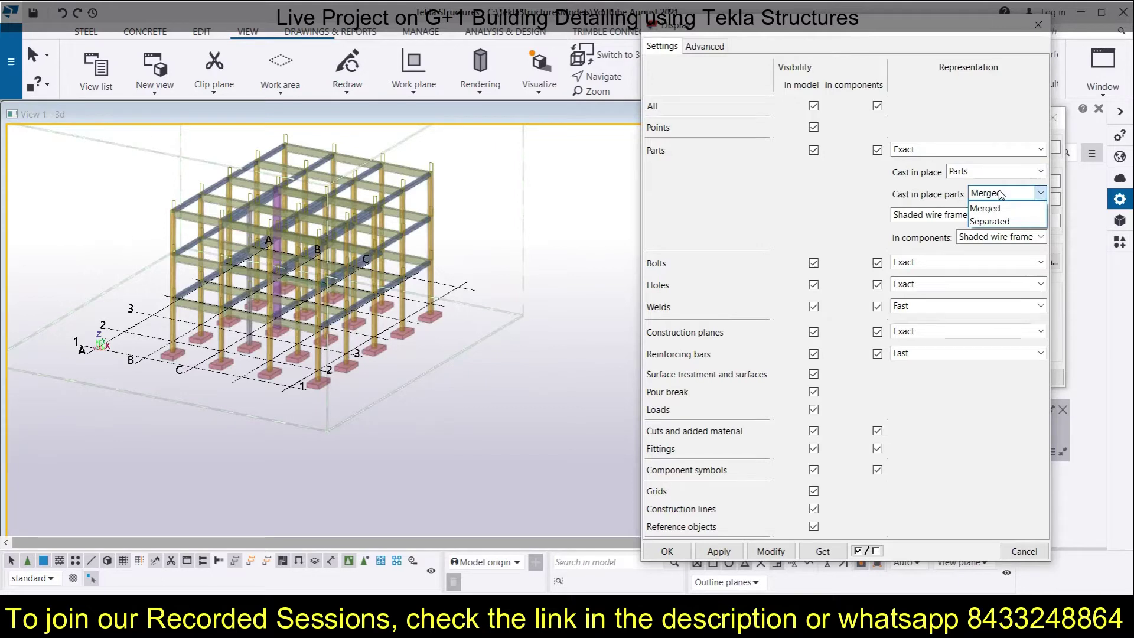
pyautogui.click(1002, 194)
# Change the rendering of parts in the model to Wire frame and apply it to the view
pyautogui.click(923, 218)
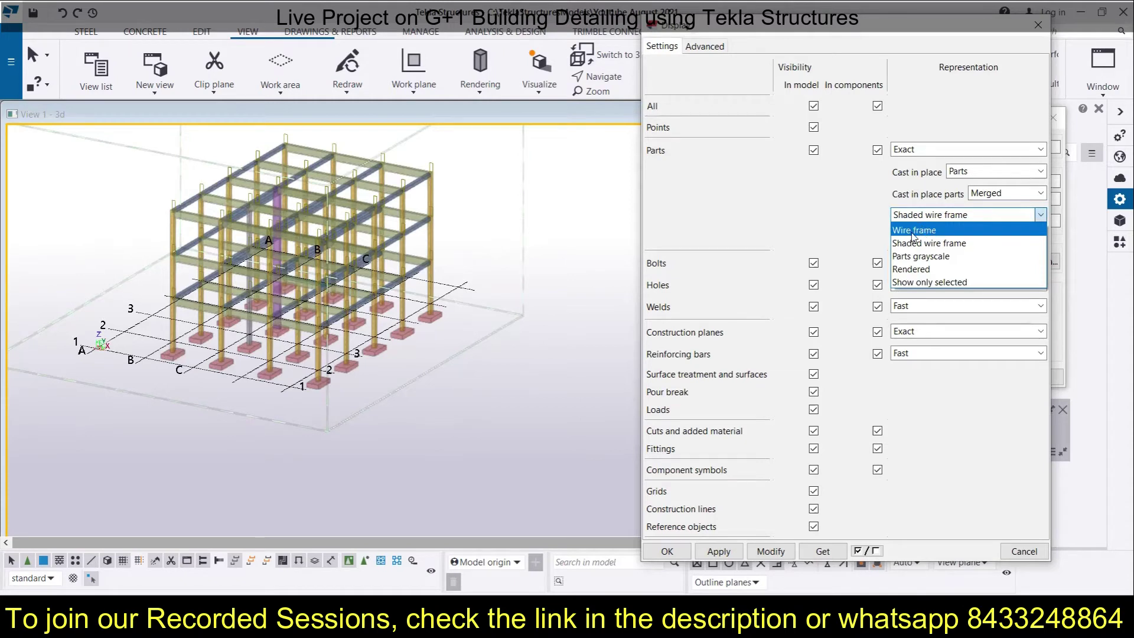
pyautogui.click(914, 237)
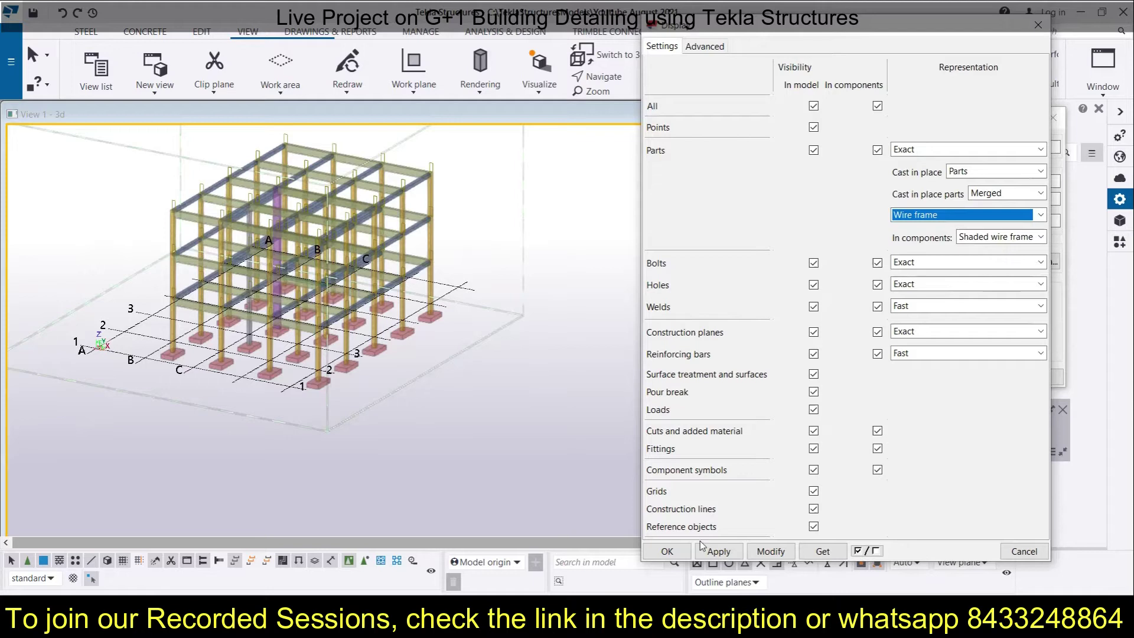
pyautogui.click(778, 557)
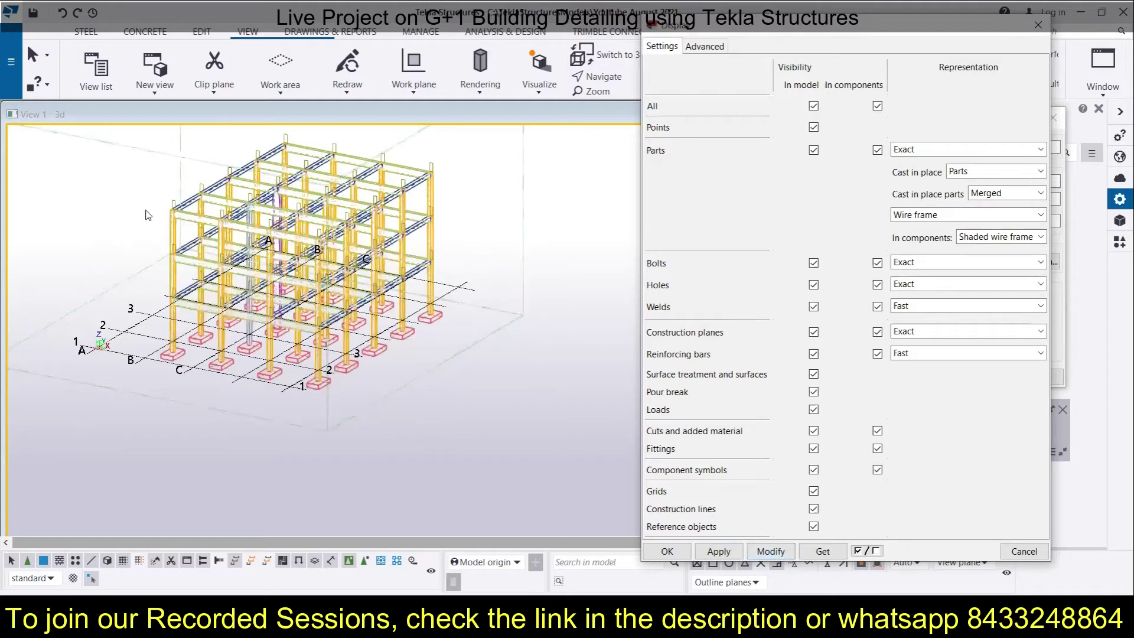
# Change the rendering of parts in the model to Shaded wire frame and apply it to the view
pyautogui.scroll(1, 224, 138)
pyautogui.scroll(2, 221, 139)
pyautogui.scroll(-1, 216, 138)
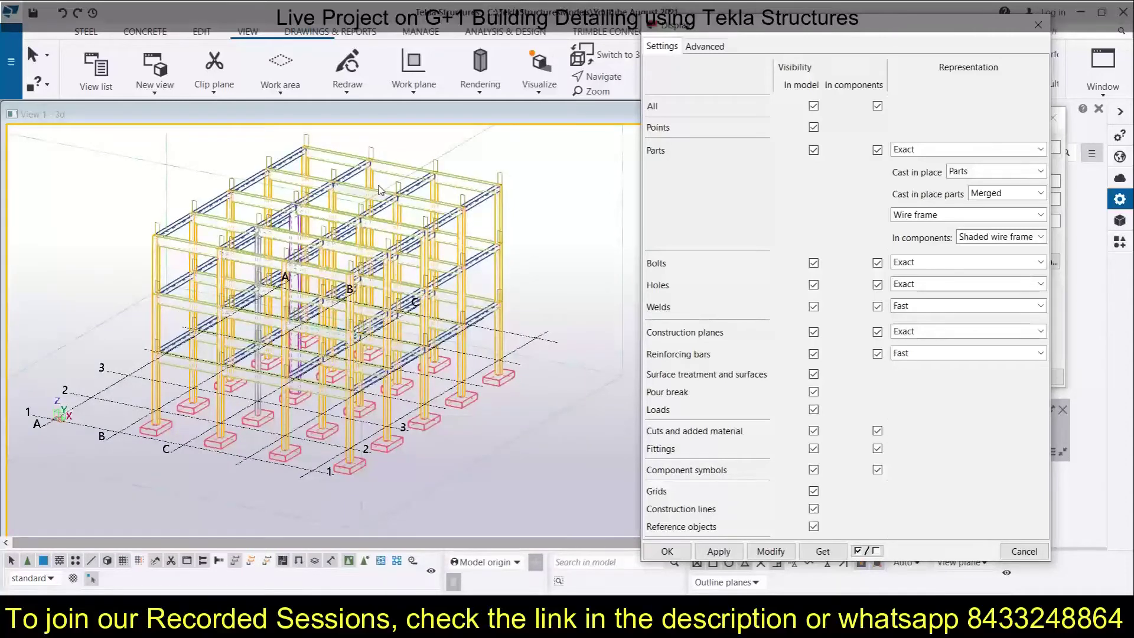
pyautogui.click(938, 216)
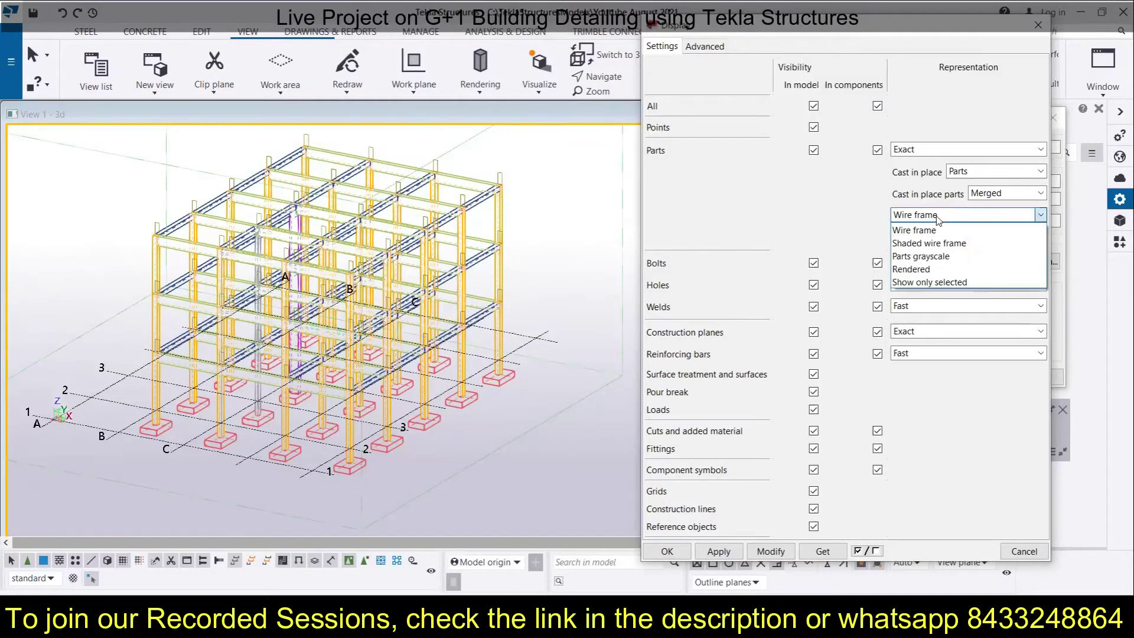
pyautogui.click(934, 243)
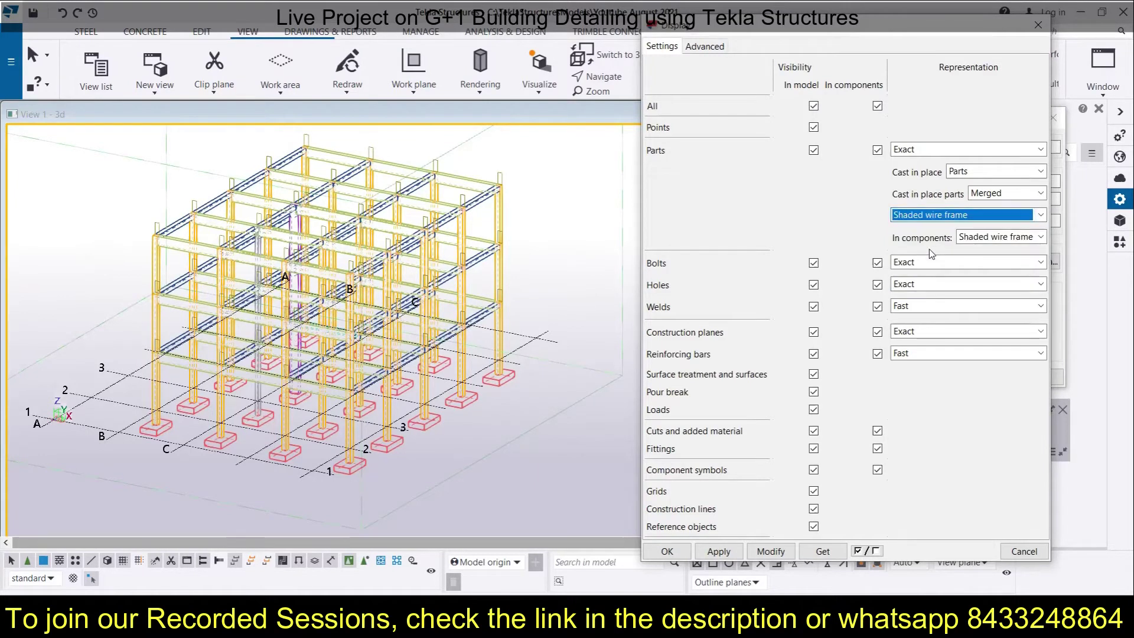
pyautogui.click(771, 551)
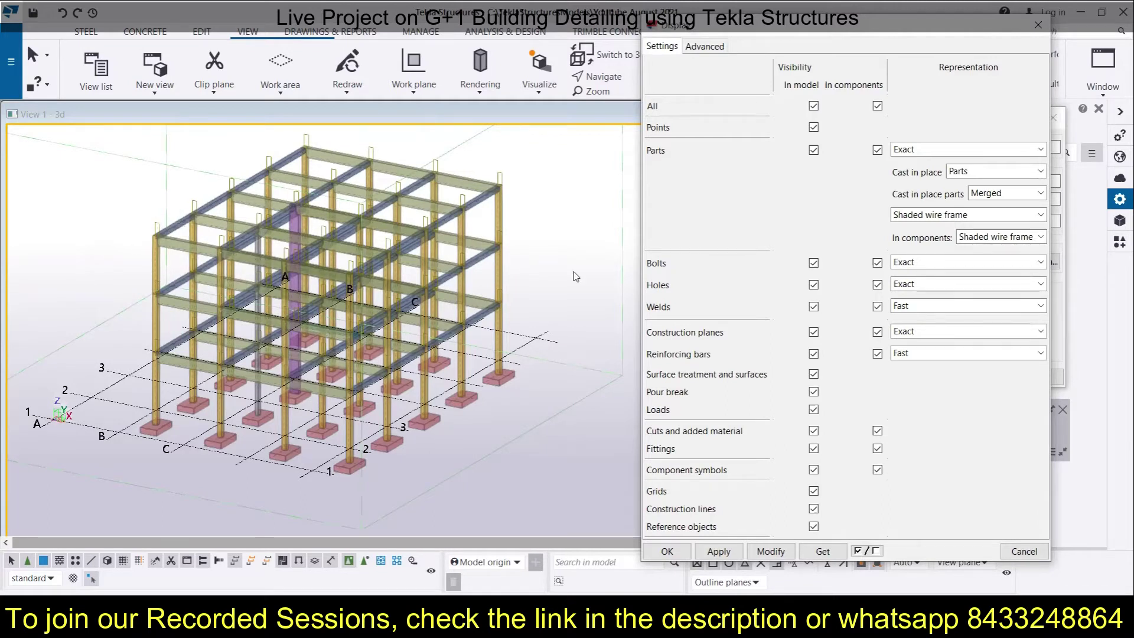
# Set the rendering of parts to Parts grayscale, apply it to the view and inspect how individual beams and columns highlight
pyautogui.click(954, 217)
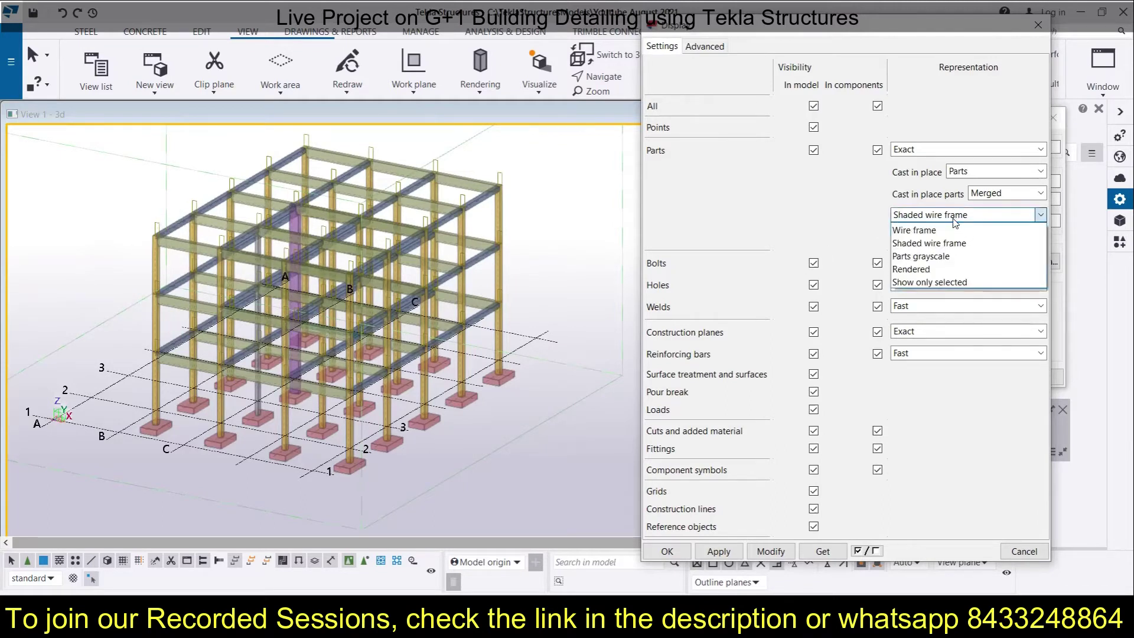
pyautogui.click(951, 257)
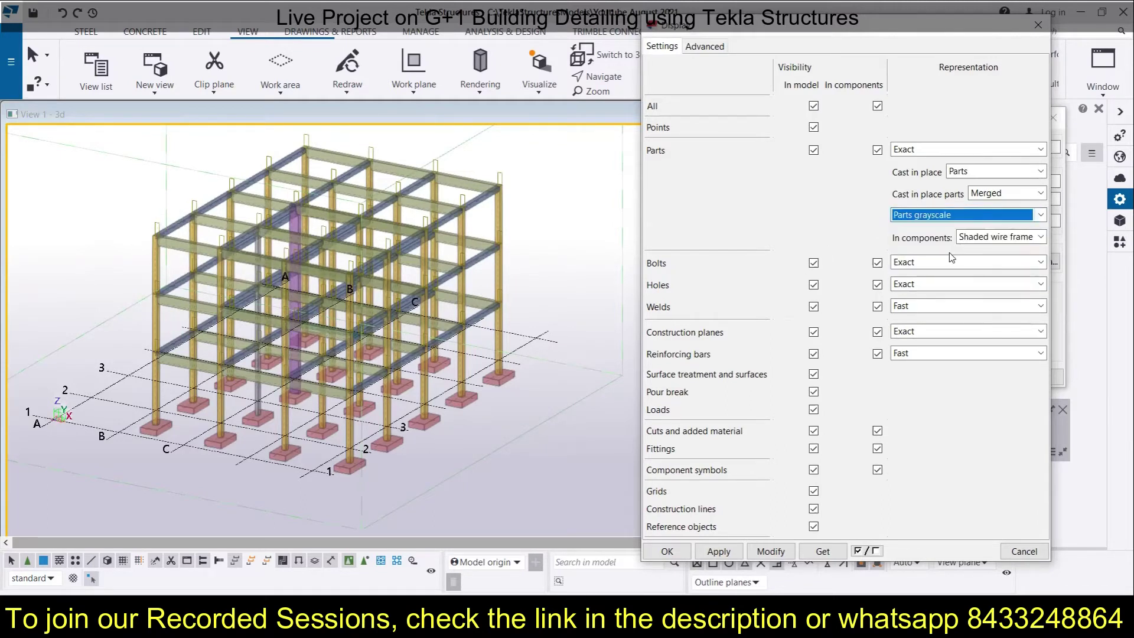
pyautogui.click(767, 559)
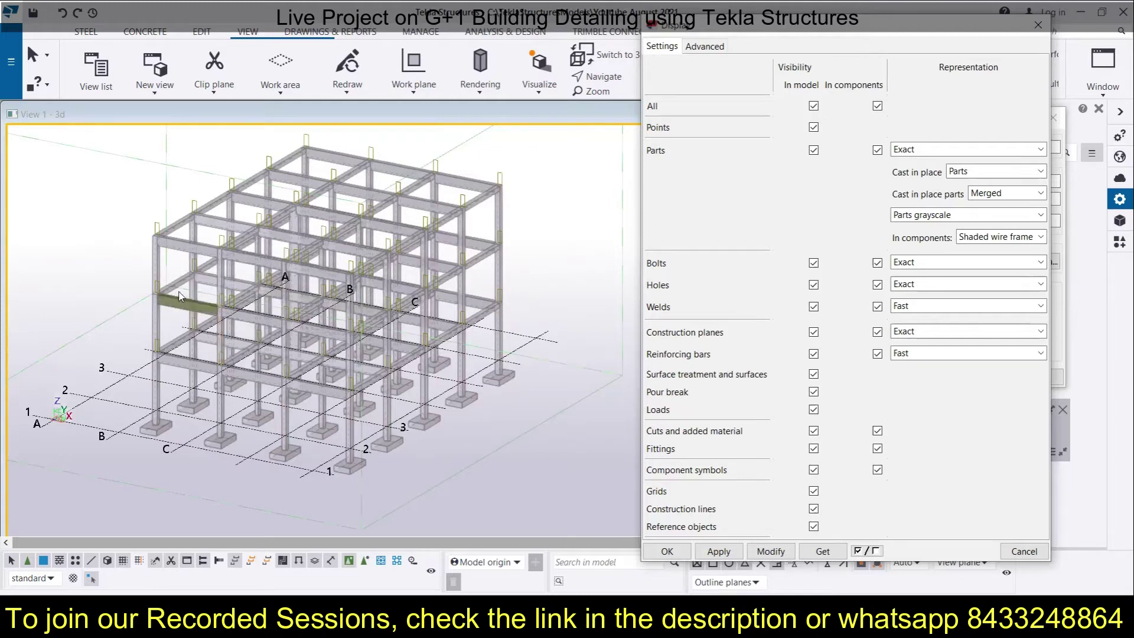
pyautogui.scroll(5, 223, 292)
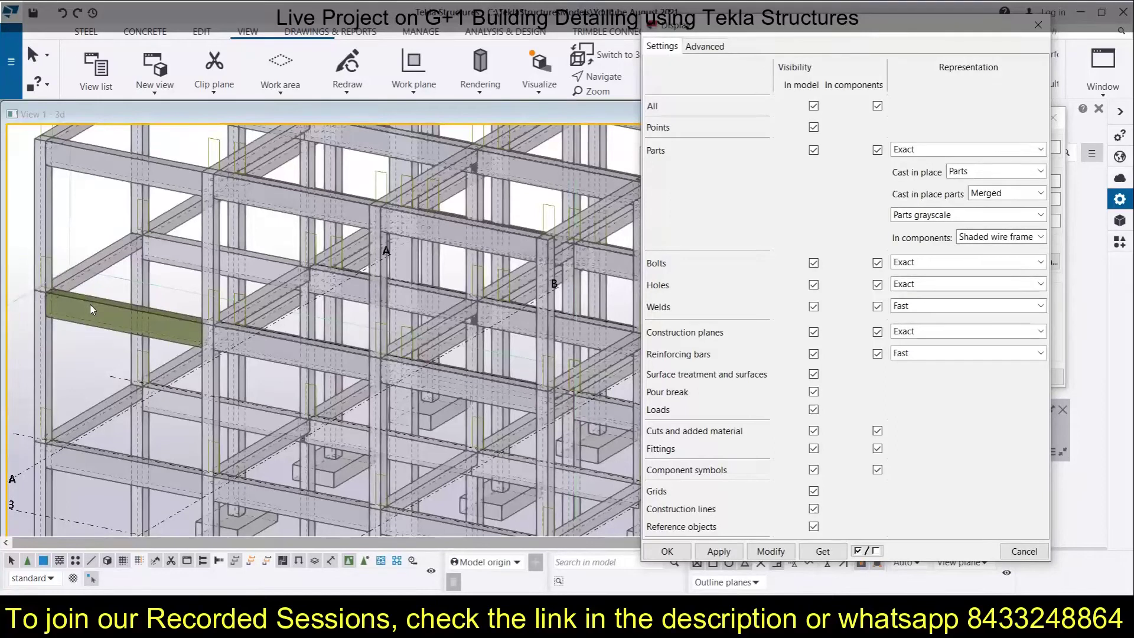
pyautogui.click(271, 293)
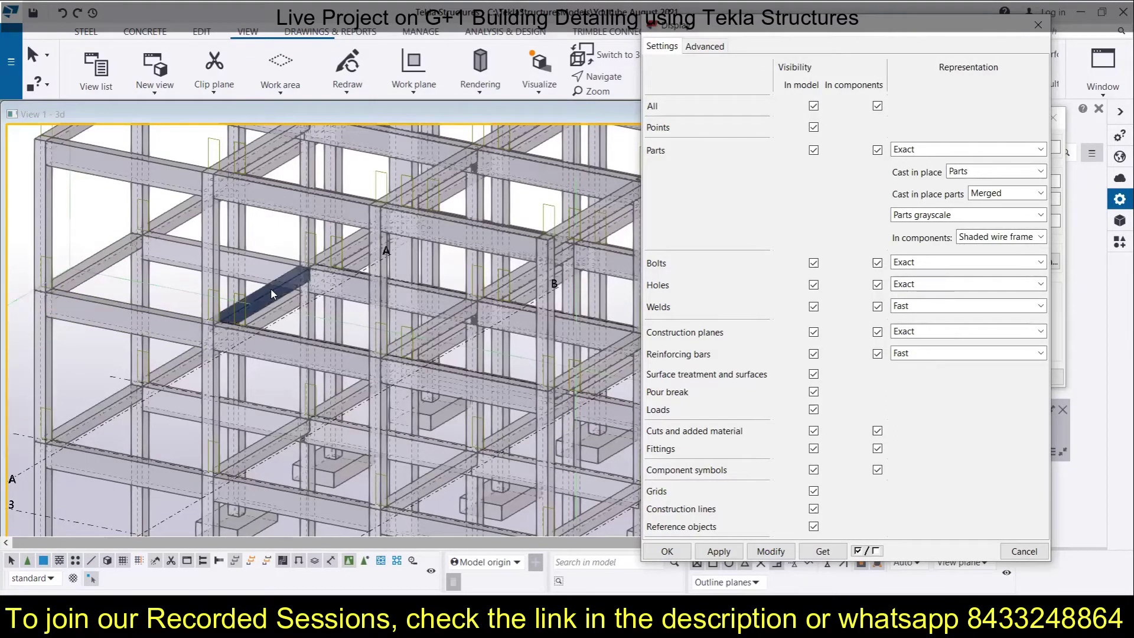
pyautogui.press('Escape')
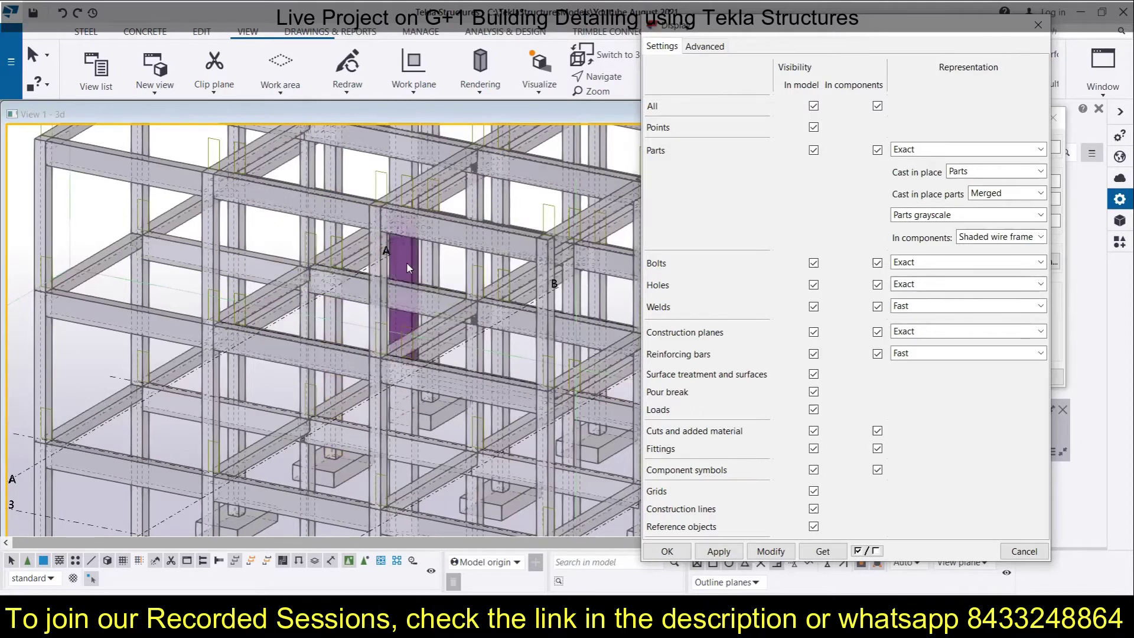
pyautogui.scroll(-5, 407, 261)
pyautogui.scroll(-1, 289, 216)
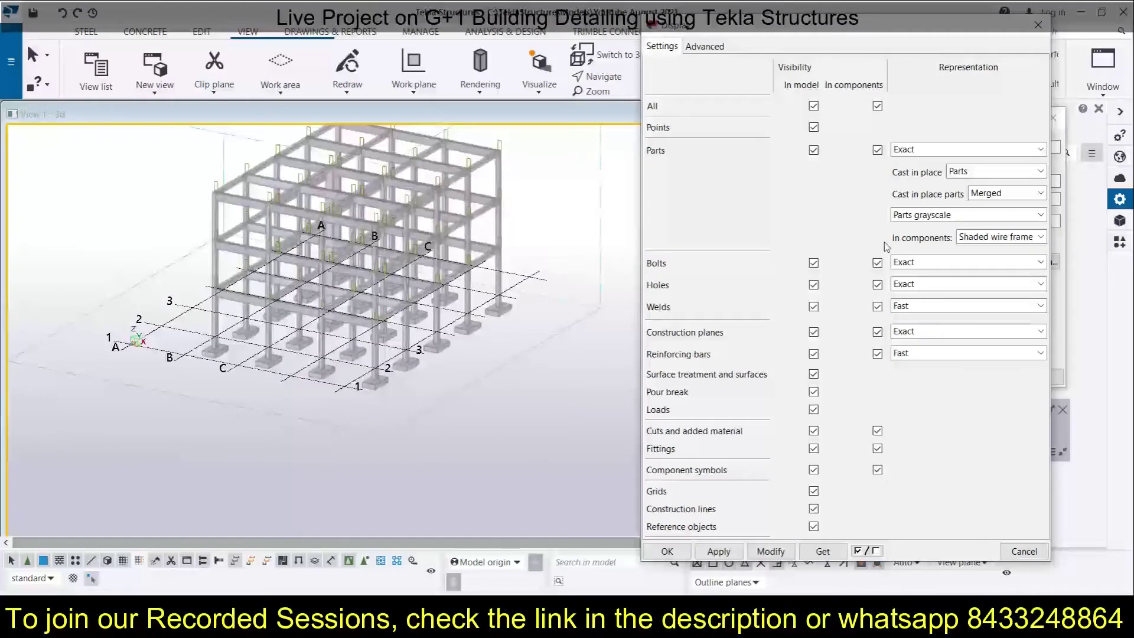
# Set the rendering of parts in the model to Rendered, apply it and inspect the whole building
pyautogui.click(935, 217)
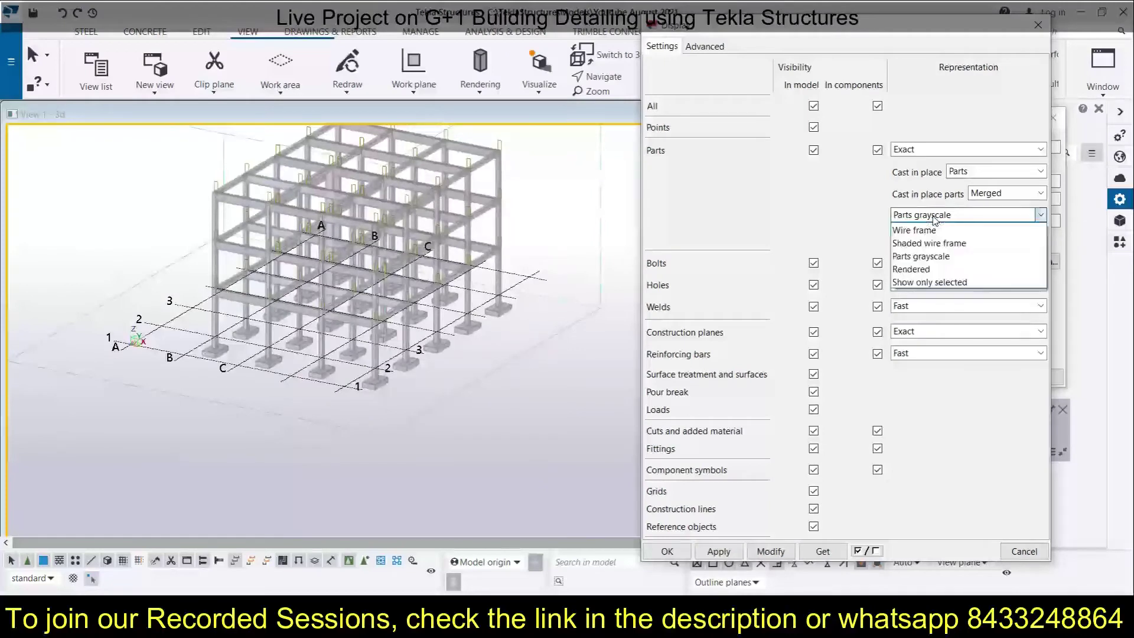
pyautogui.click(922, 271)
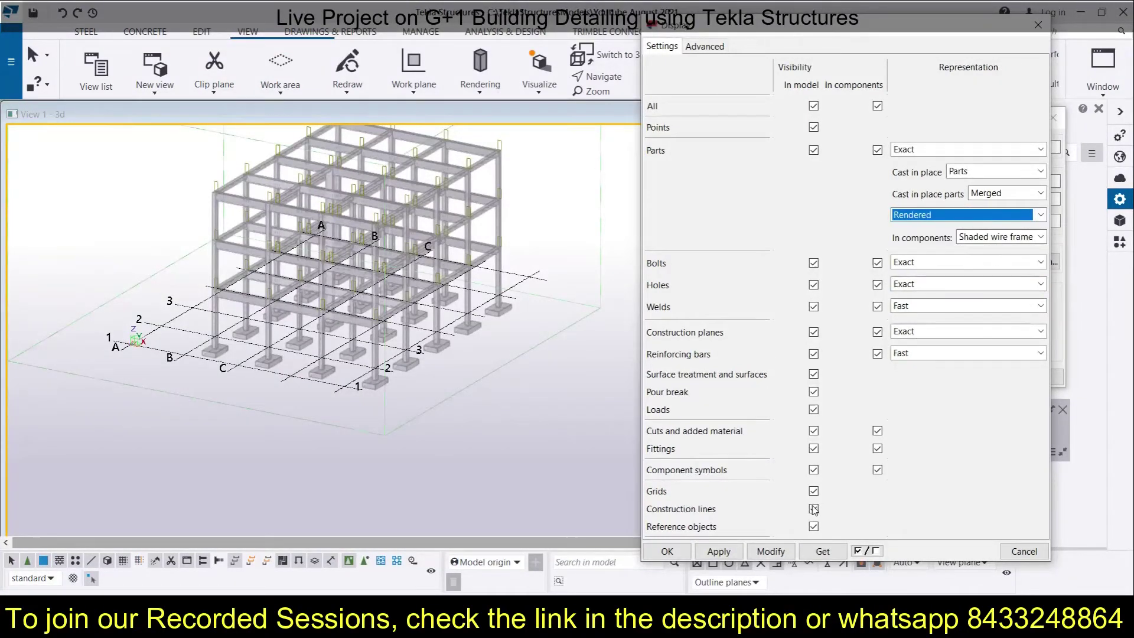
pyautogui.click(784, 553)
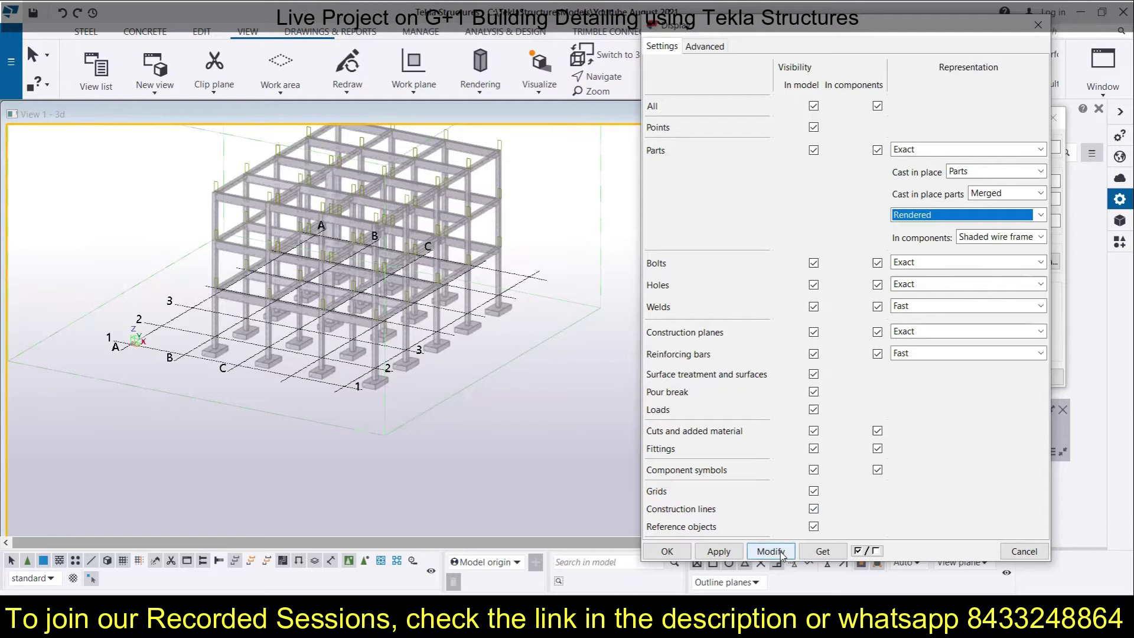
pyautogui.moveTo(548, 311); pyautogui.dragTo(519, 362, button='middle')
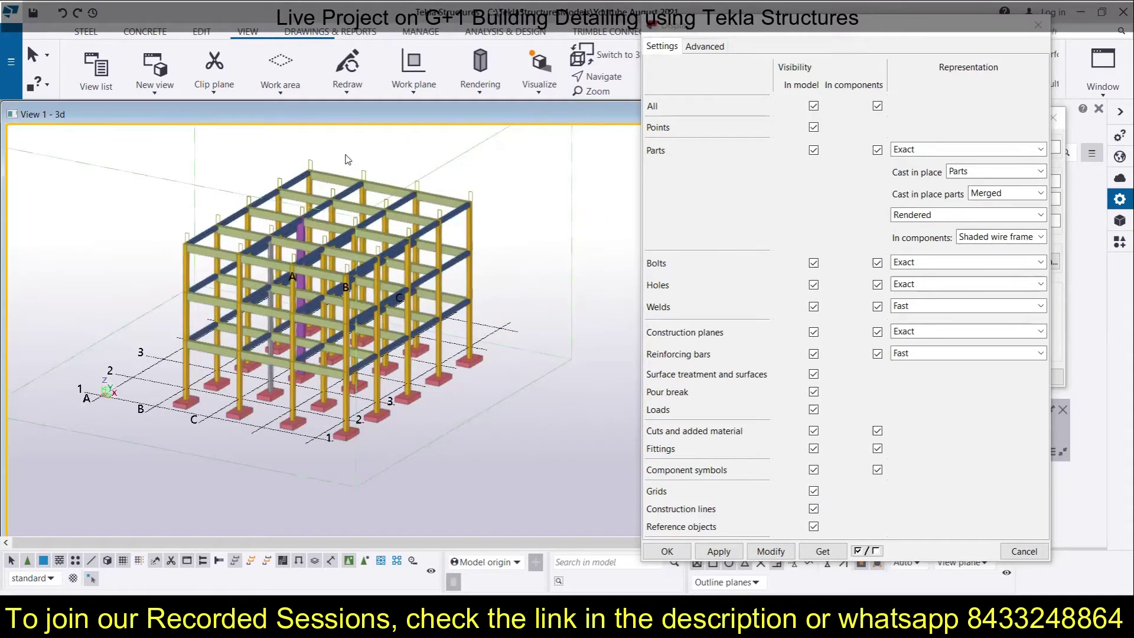
pyautogui.scroll(2, 263, 161)
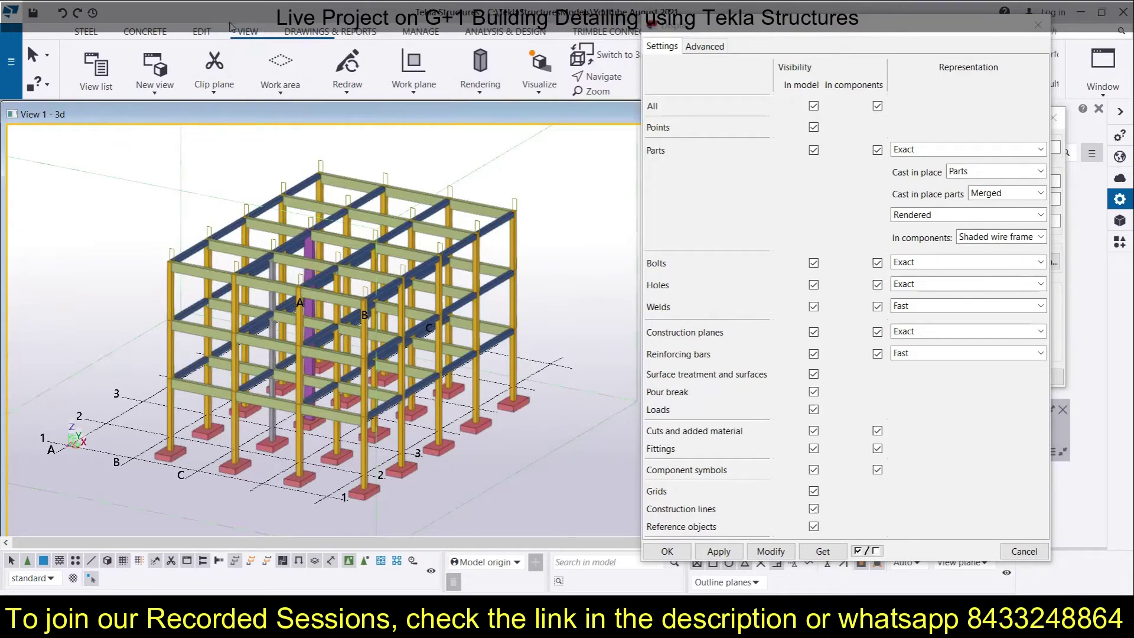
pyautogui.click(486, 93)
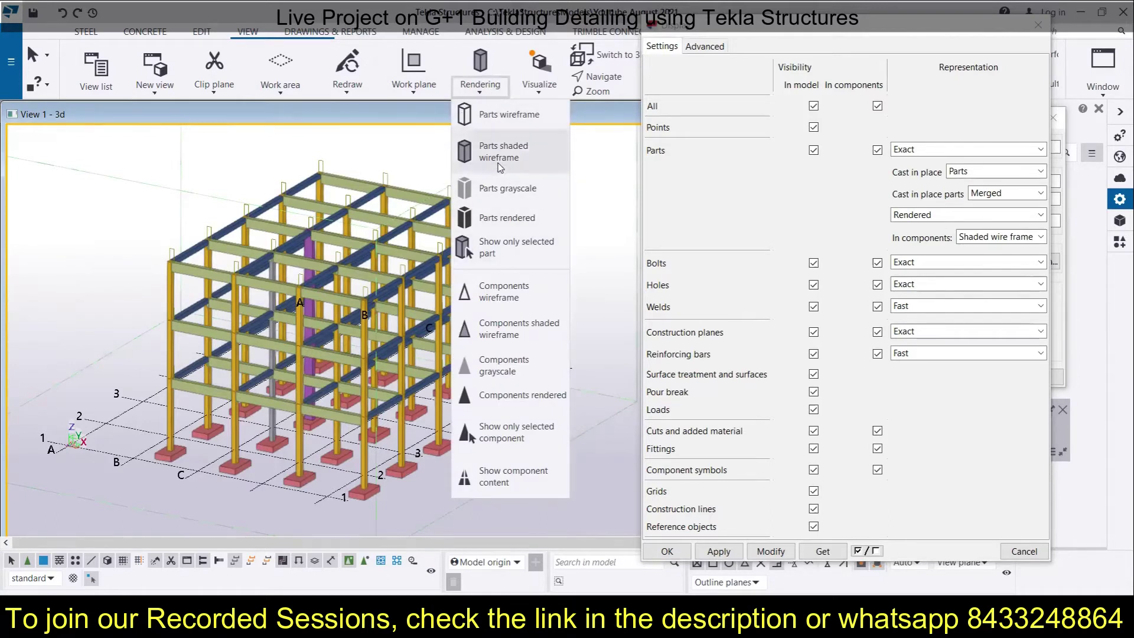
pyautogui.click(867, 232)
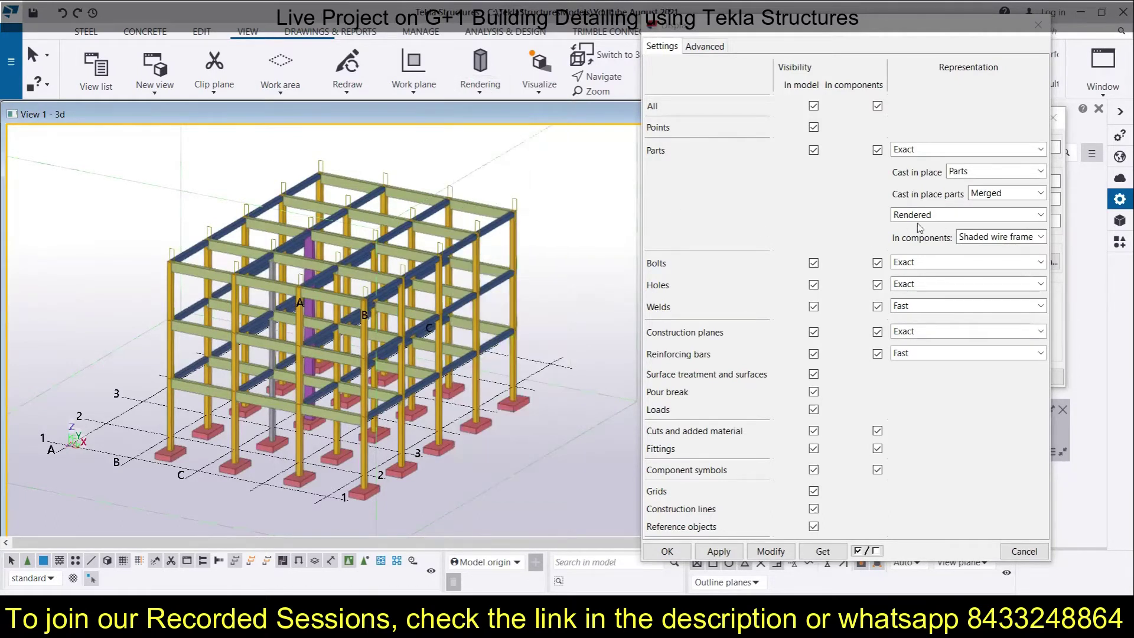
# Set the rendering of parts in components to Show only selected and of model parts to Shaded wire frame, and apply both
pyautogui.click(991, 240)
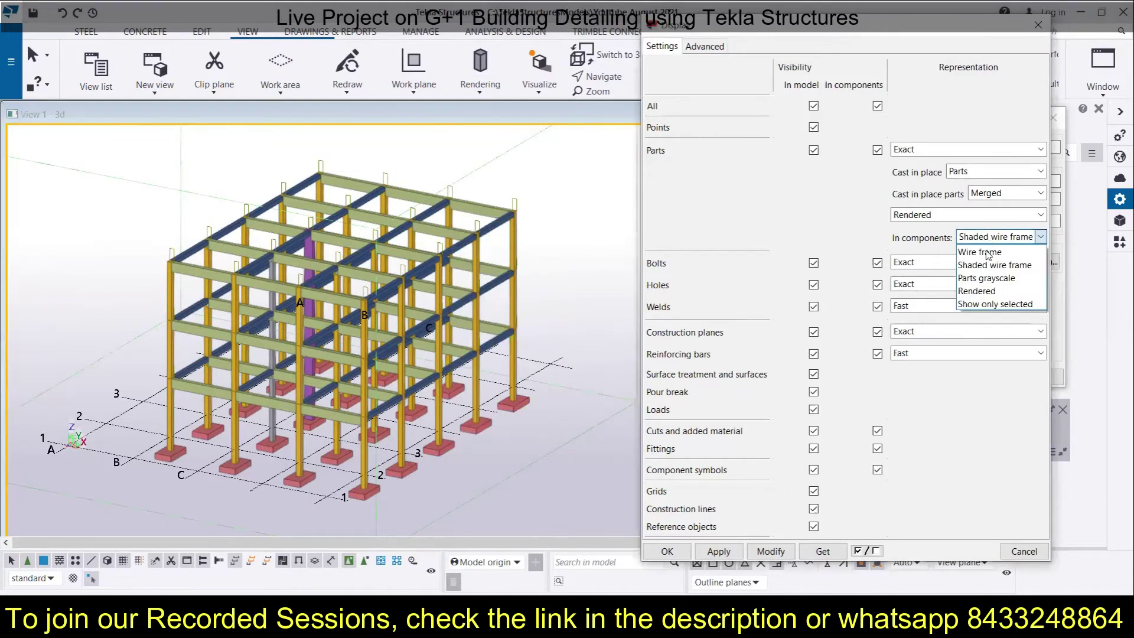
pyautogui.click(986, 305)
pyautogui.scroll(2, 1010, 218)
pyautogui.click(1005, 218)
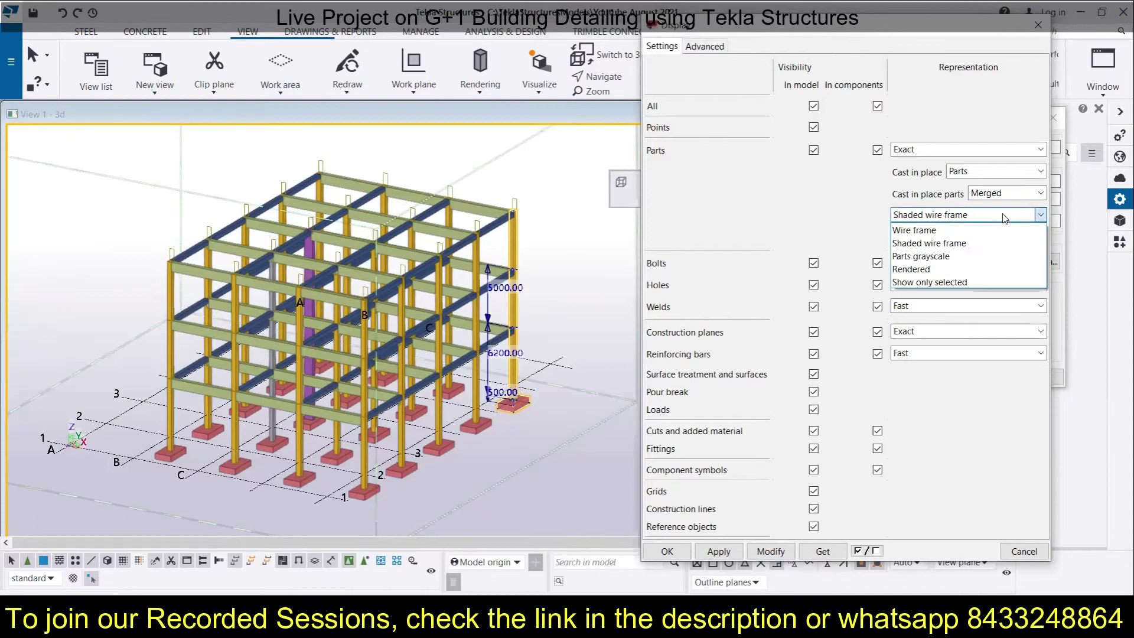
pyautogui.click(780, 555)
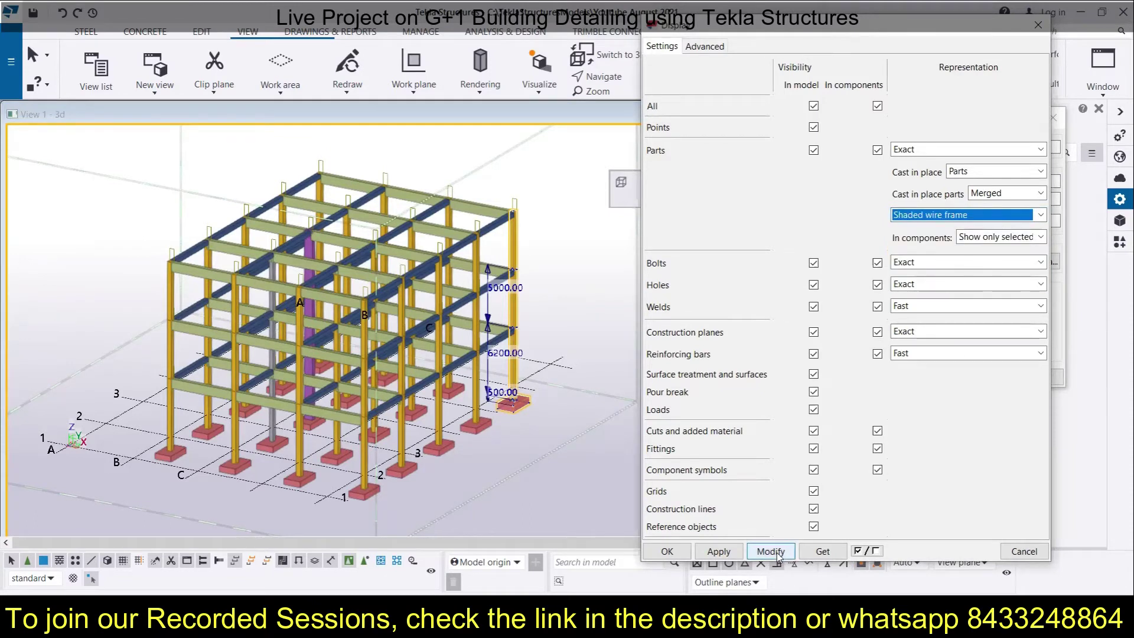
pyautogui.click(777, 554)
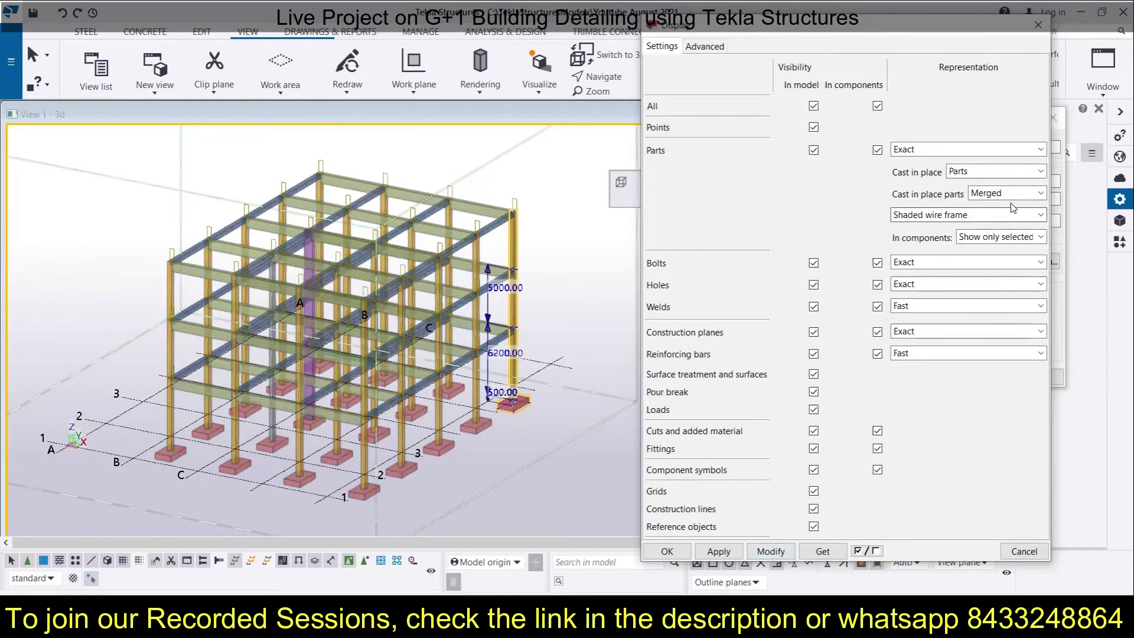
# With the corner column selected, set the rendering of parts in the model to Show only selected and apply it to the view
pyautogui.click(1002, 217)
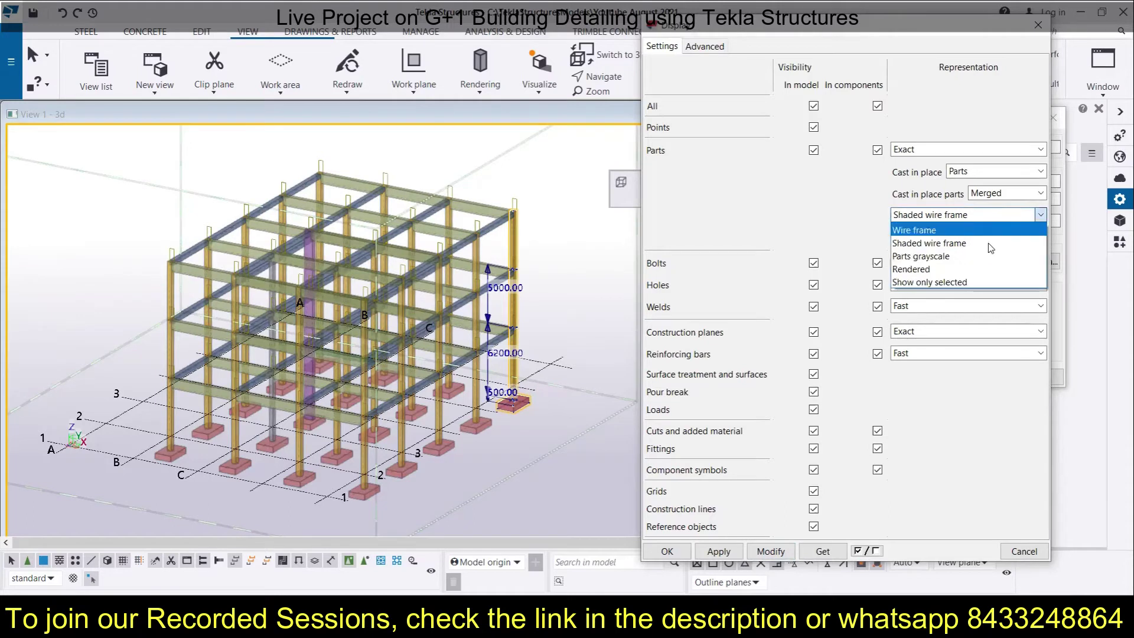
pyautogui.click(974, 283)
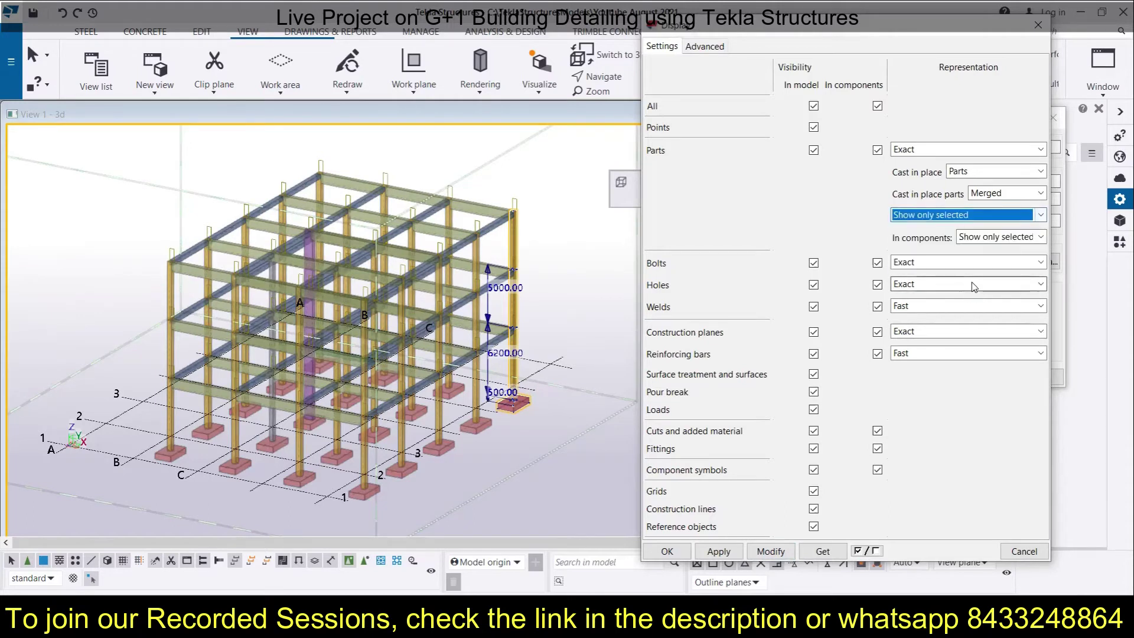
pyautogui.click(771, 552)
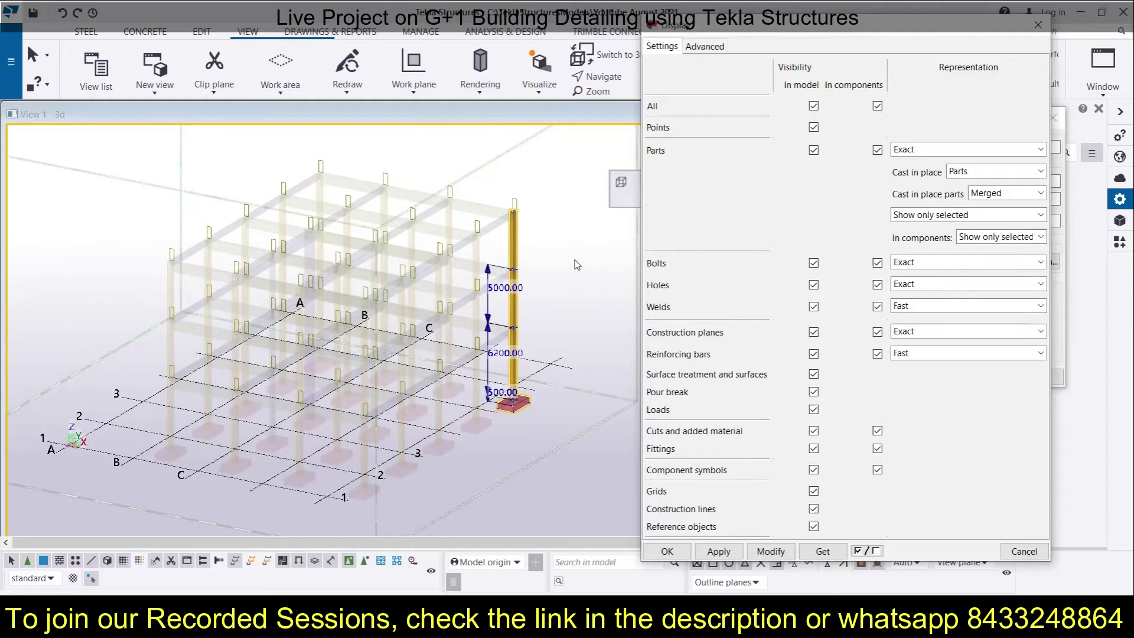
# Set the rendering of parts both in the model and in components to Rendered and apply it to the view
pyautogui.click(1019, 236)
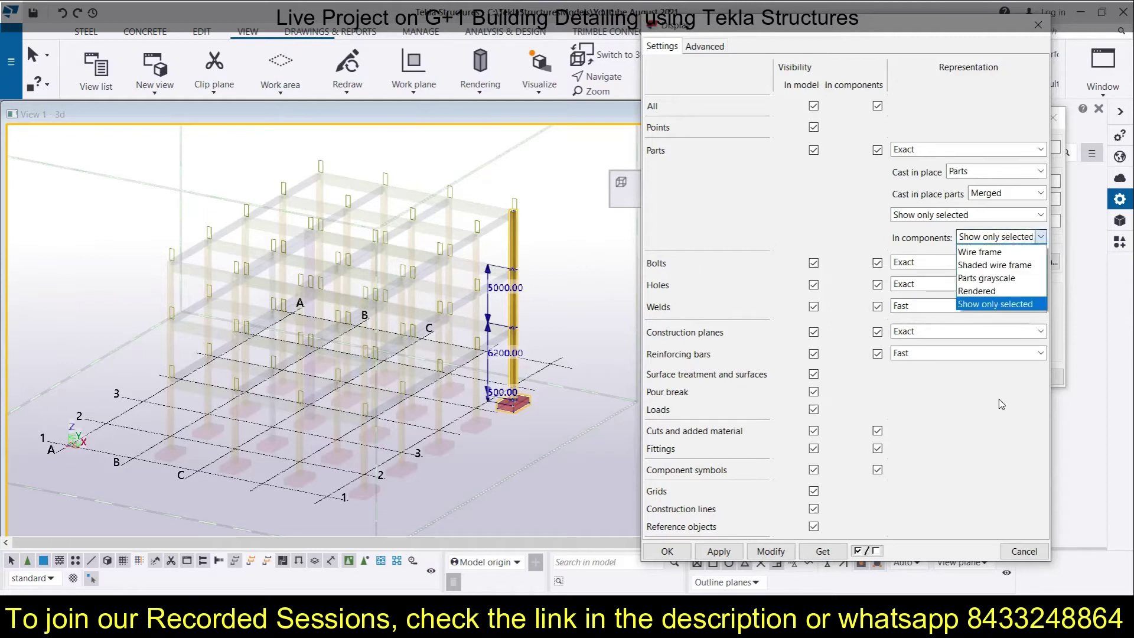
pyautogui.click(996, 291)
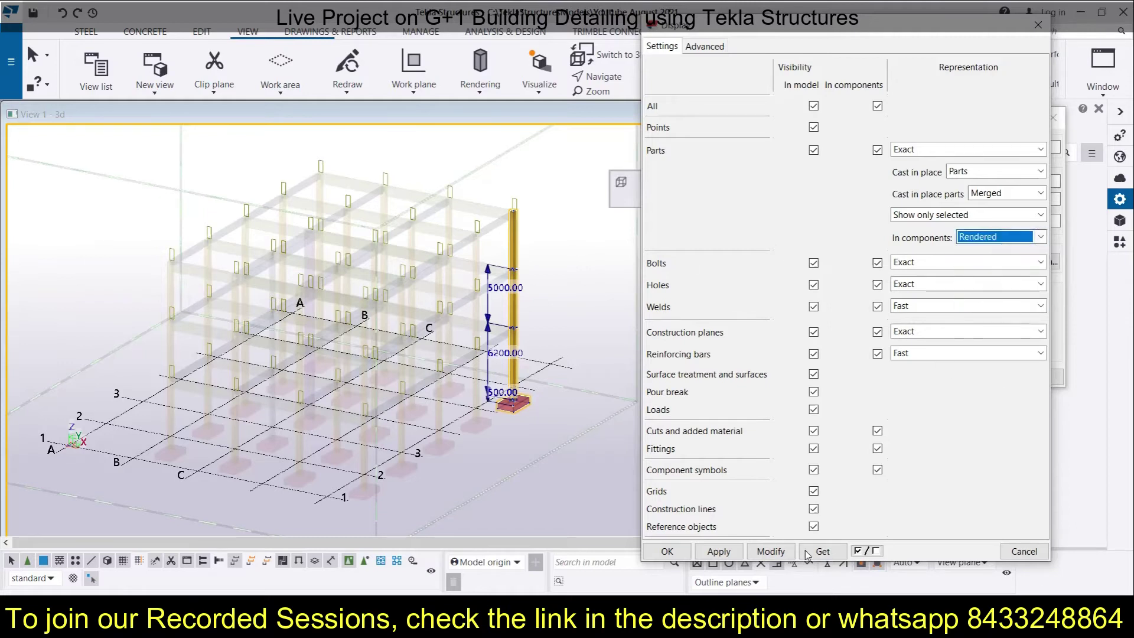
pyautogui.click(993, 221)
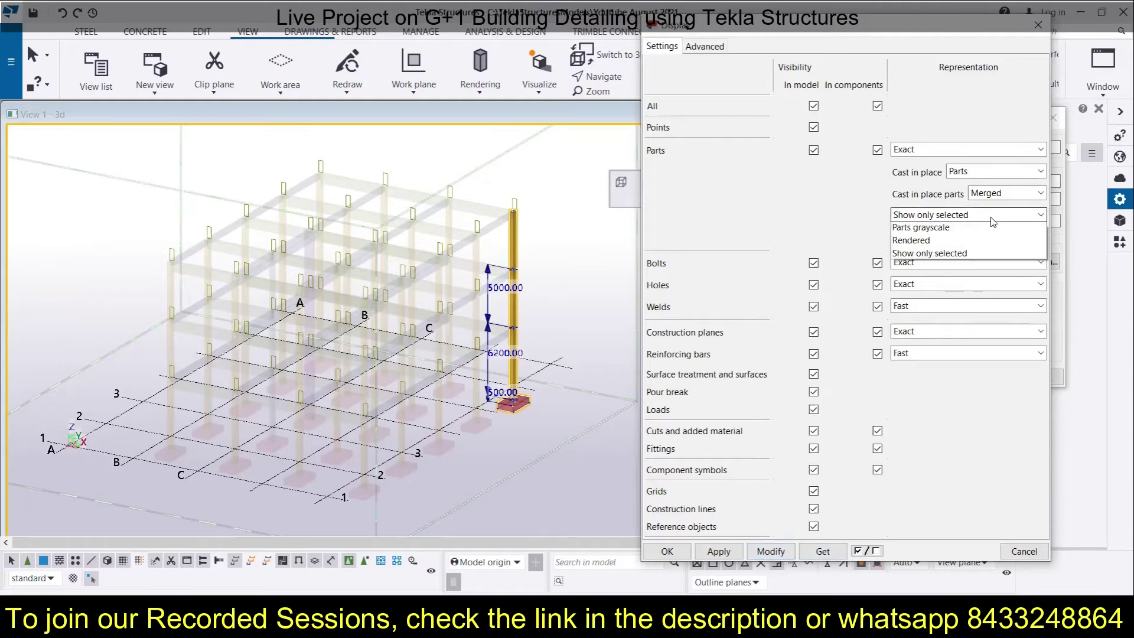
pyautogui.click(940, 268)
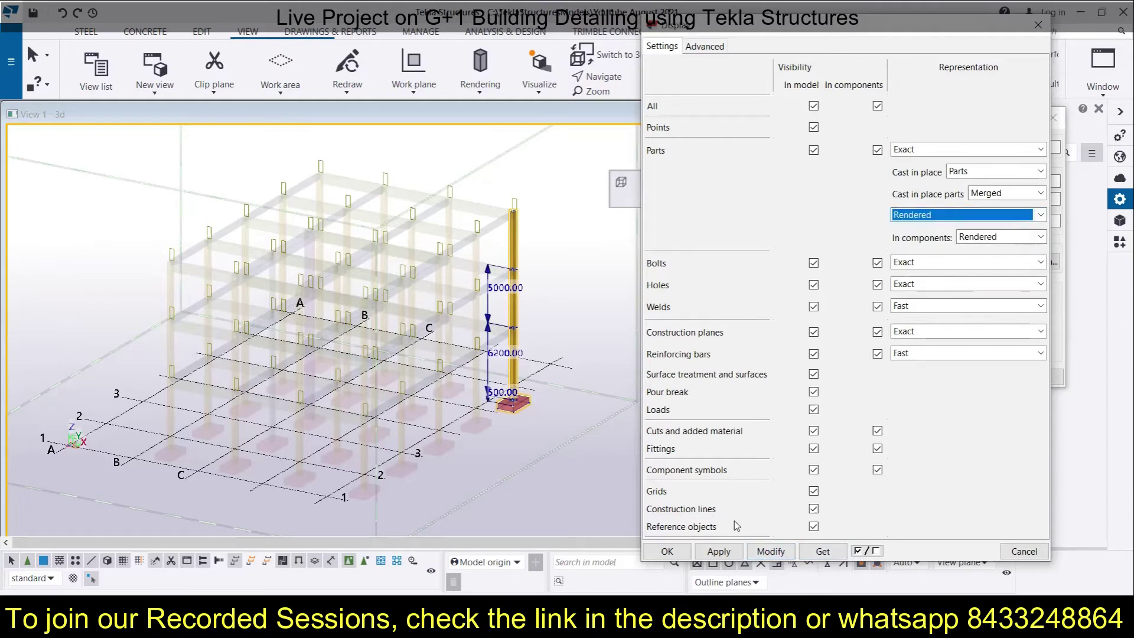
pyautogui.click(771, 551)
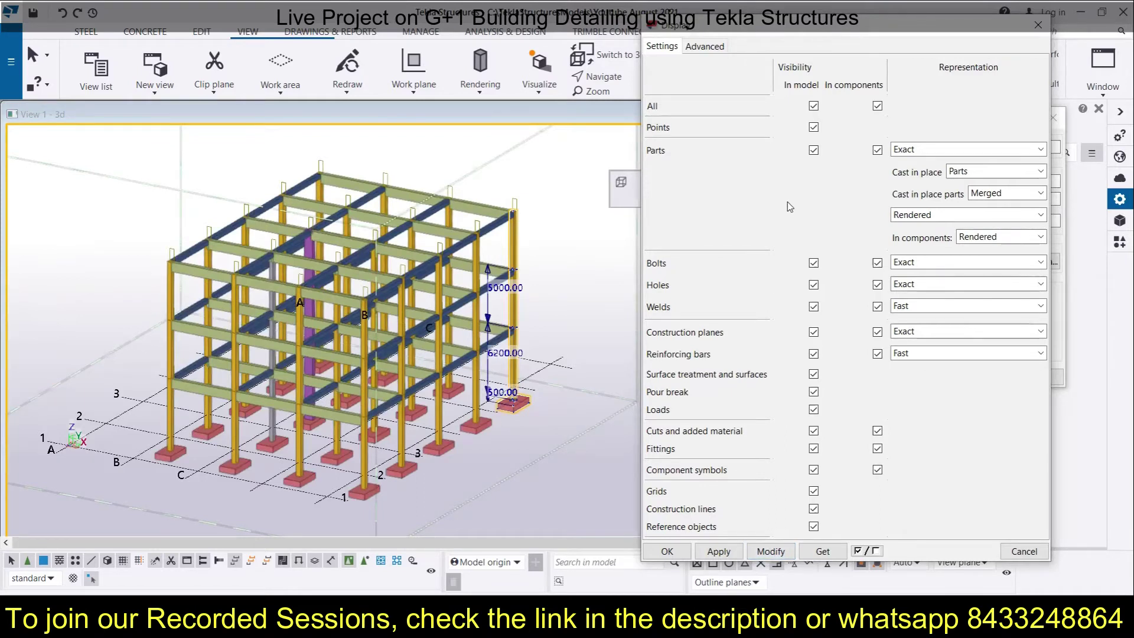
pyautogui.click(948, 264)
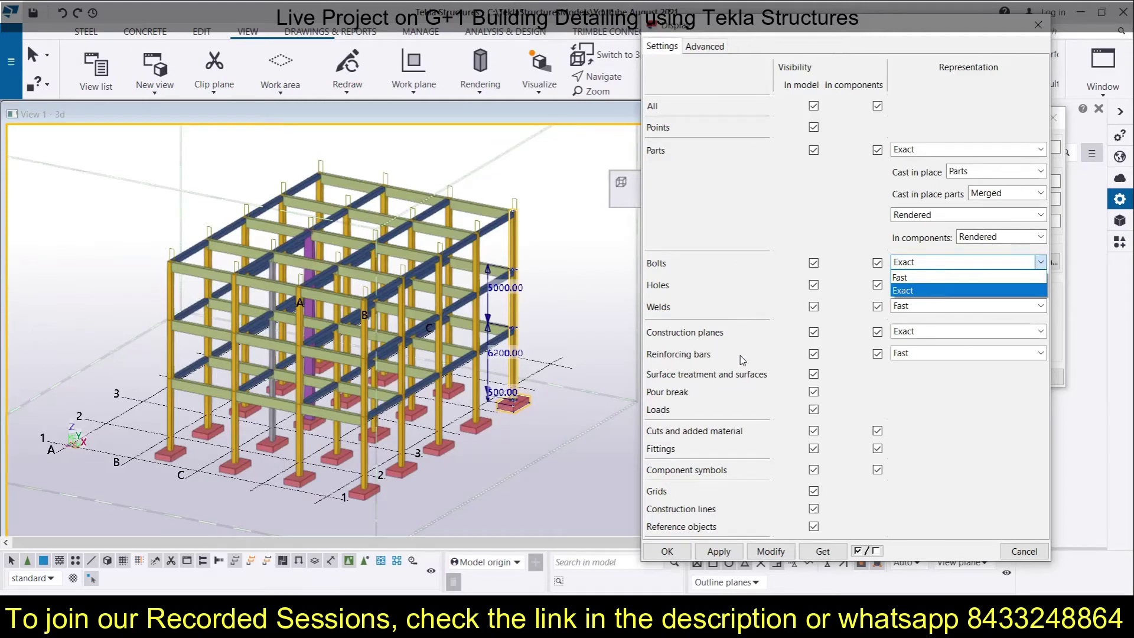
pyautogui.click(954, 313)
pyautogui.click(954, 313)
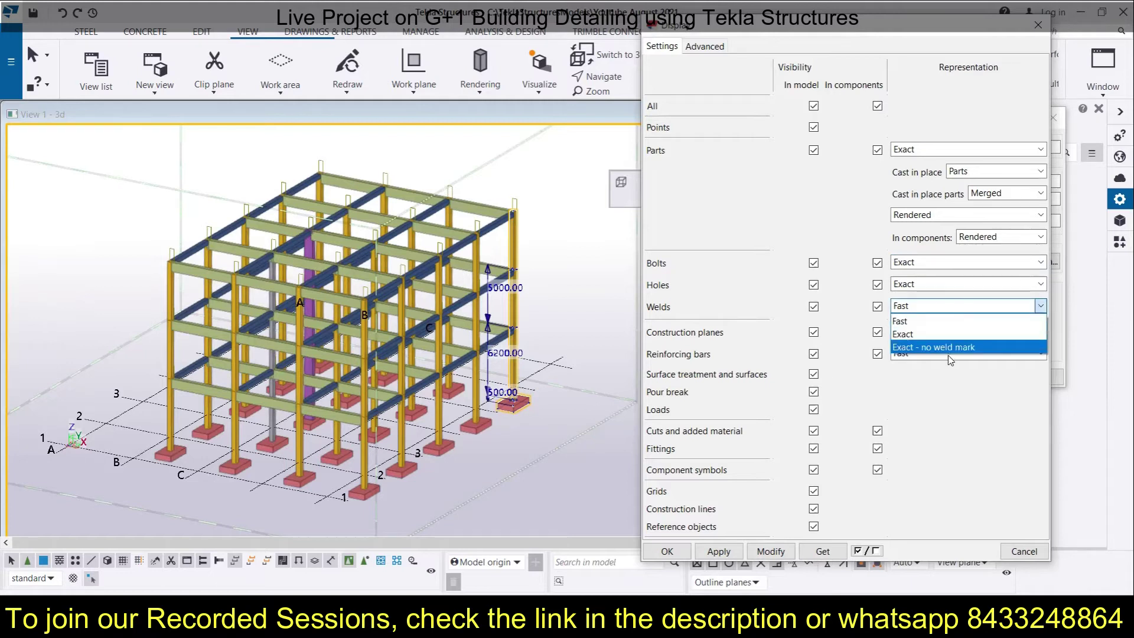
pyautogui.click(949, 360)
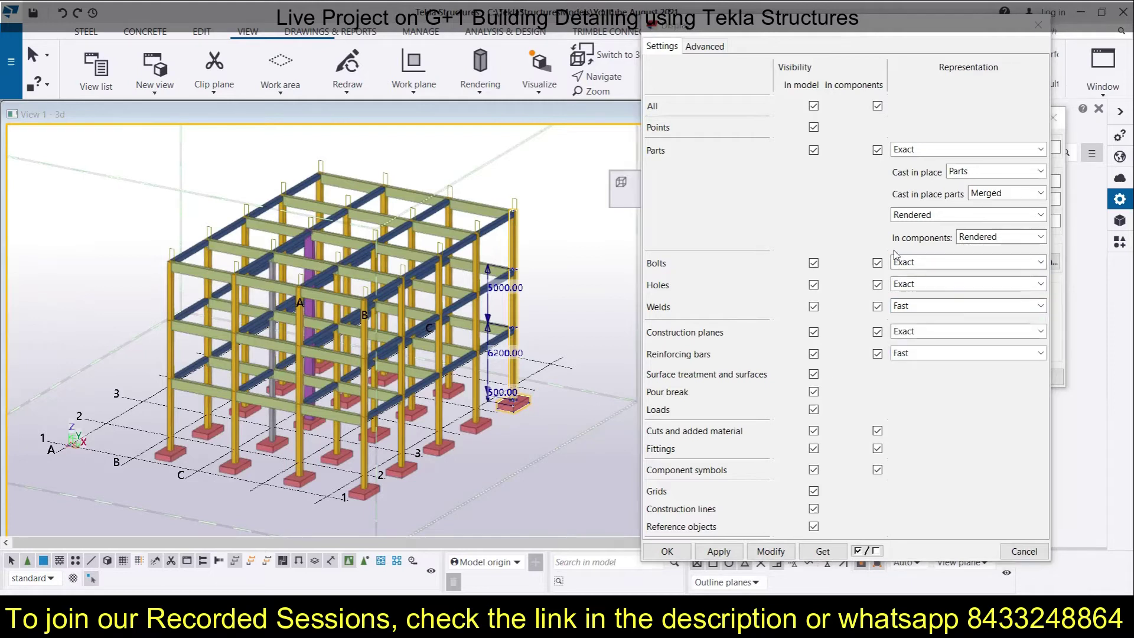
# Turn on part labels in the advanced display settings and apply them to the view
pyautogui.click(708, 52)
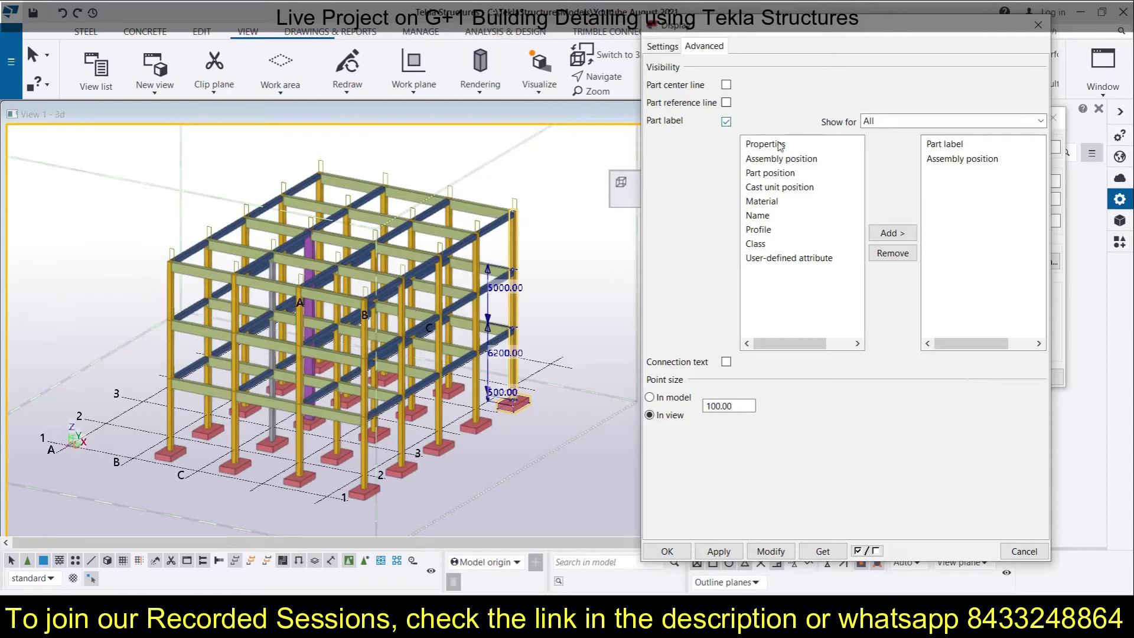
pyautogui.click(770, 552)
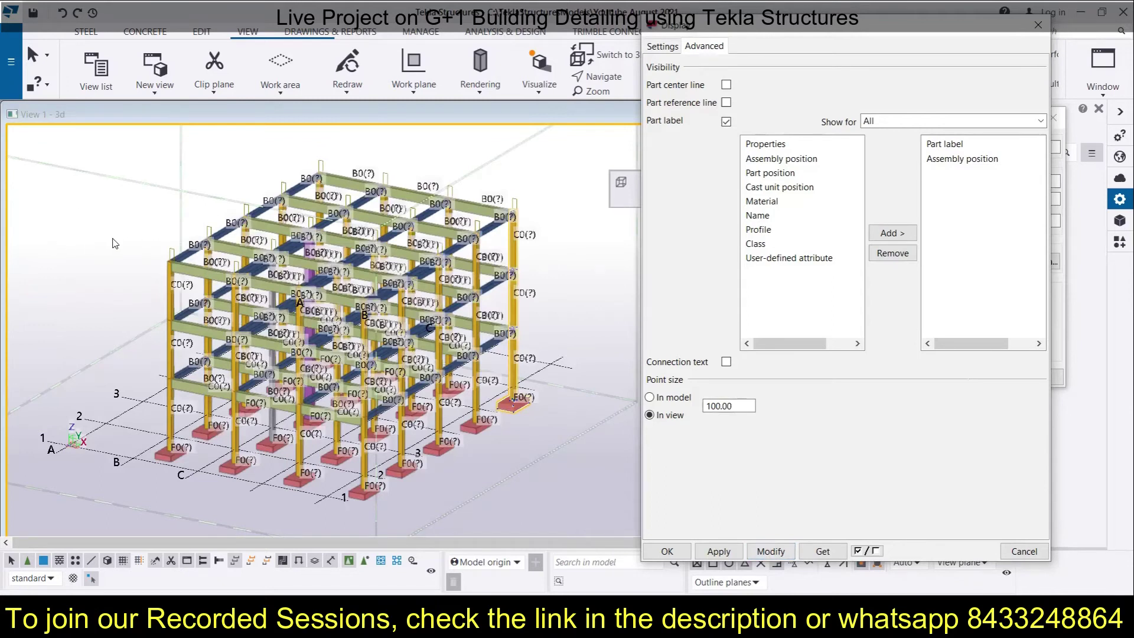
# Remove Assembly position from the properties shown in the part labels
pyautogui.scroll(4, 192, 248)
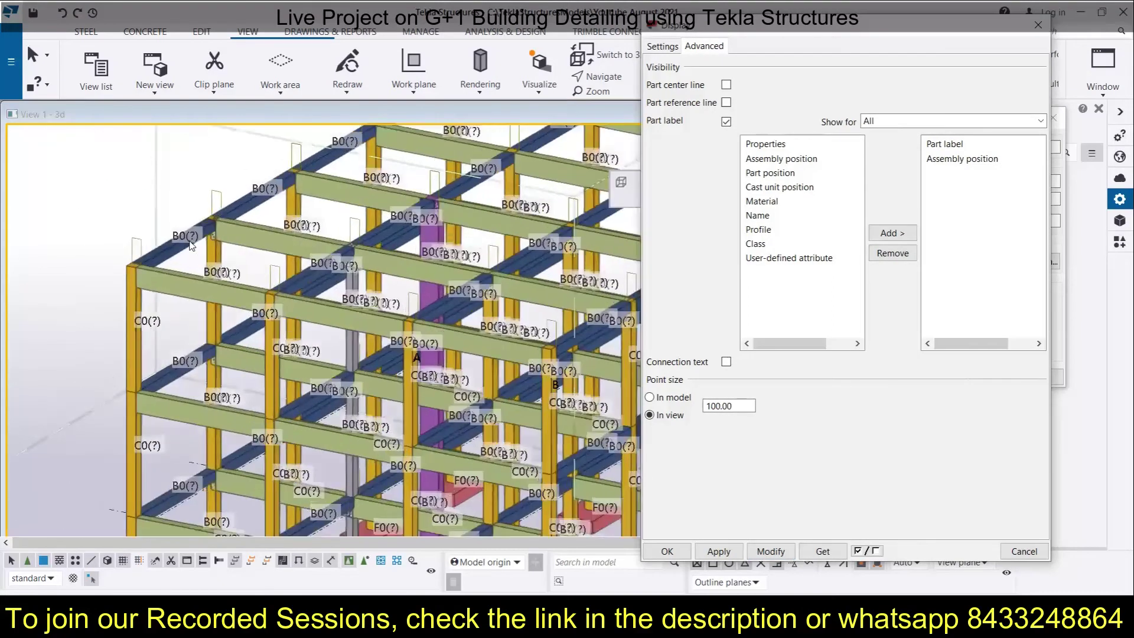
pyautogui.click(960, 159)
pyautogui.click(892, 254)
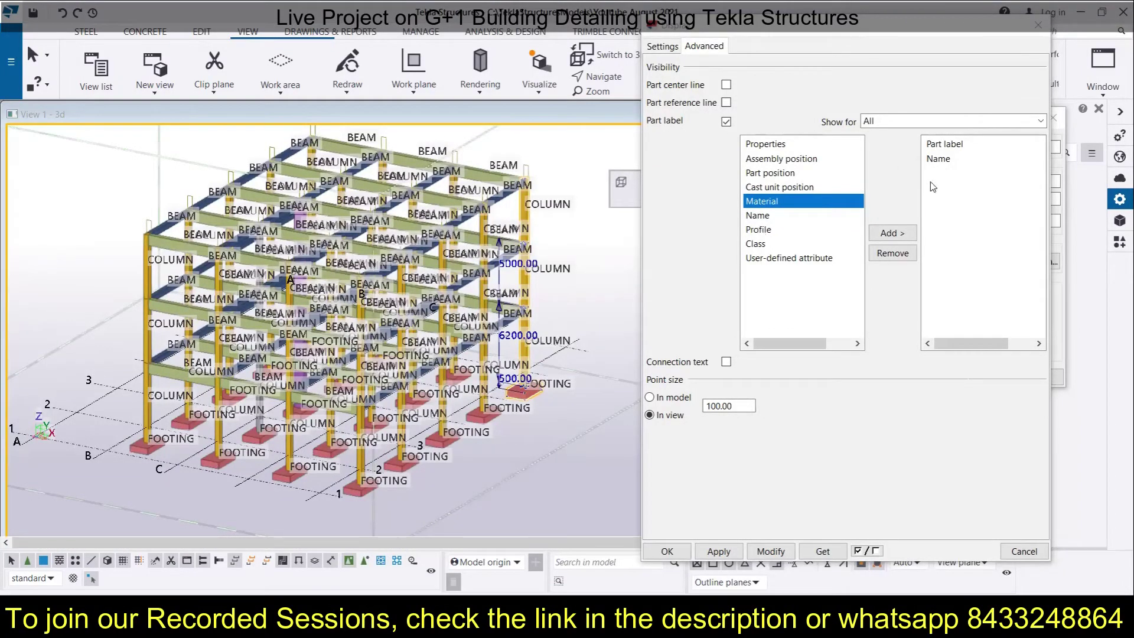
# Replace Name with Profile in the part label contents and apply the labels to the view
pyautogui.click(762, 229)
pyautogui.click(892, 233)
pyautogui.click(892, 266)
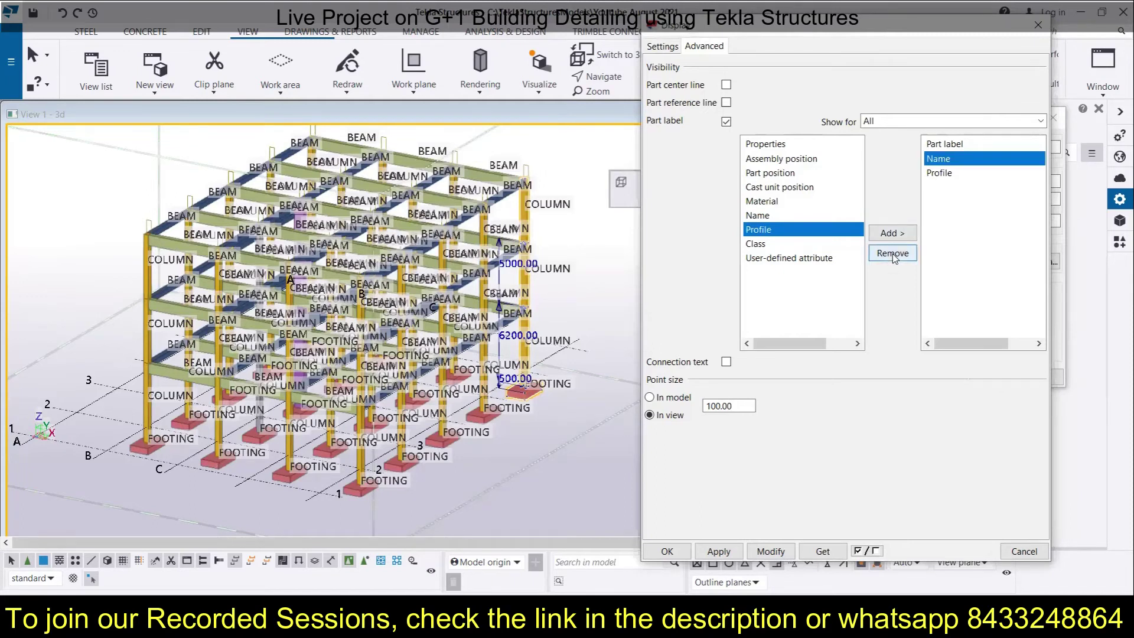
pyautogui.click(769, 551)
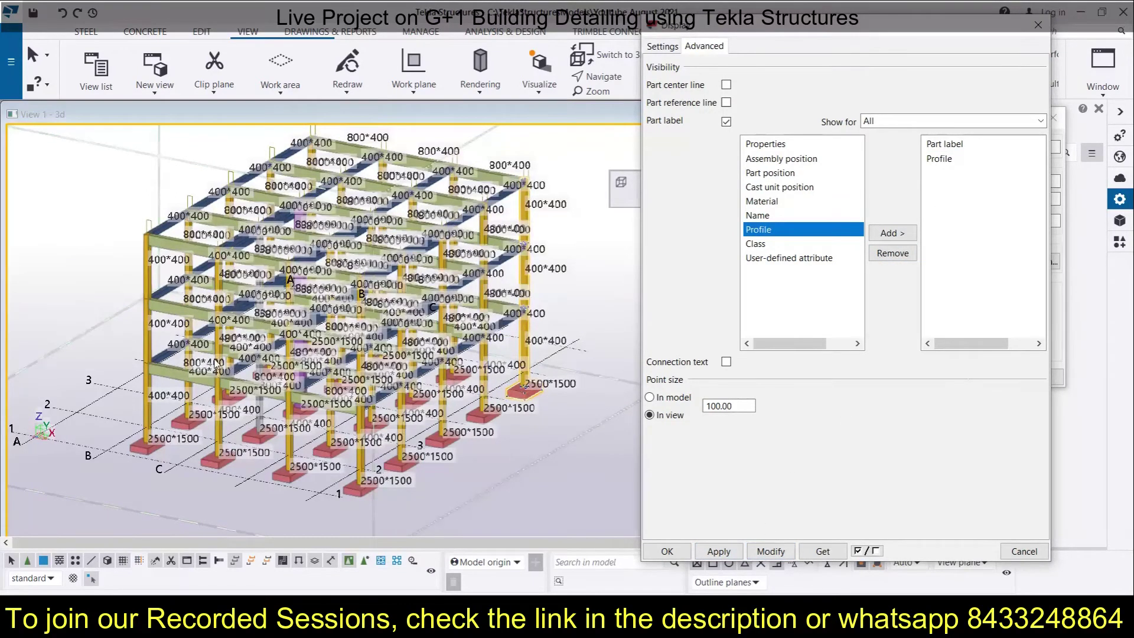
pyautogui.scroll(8, 216, 222)
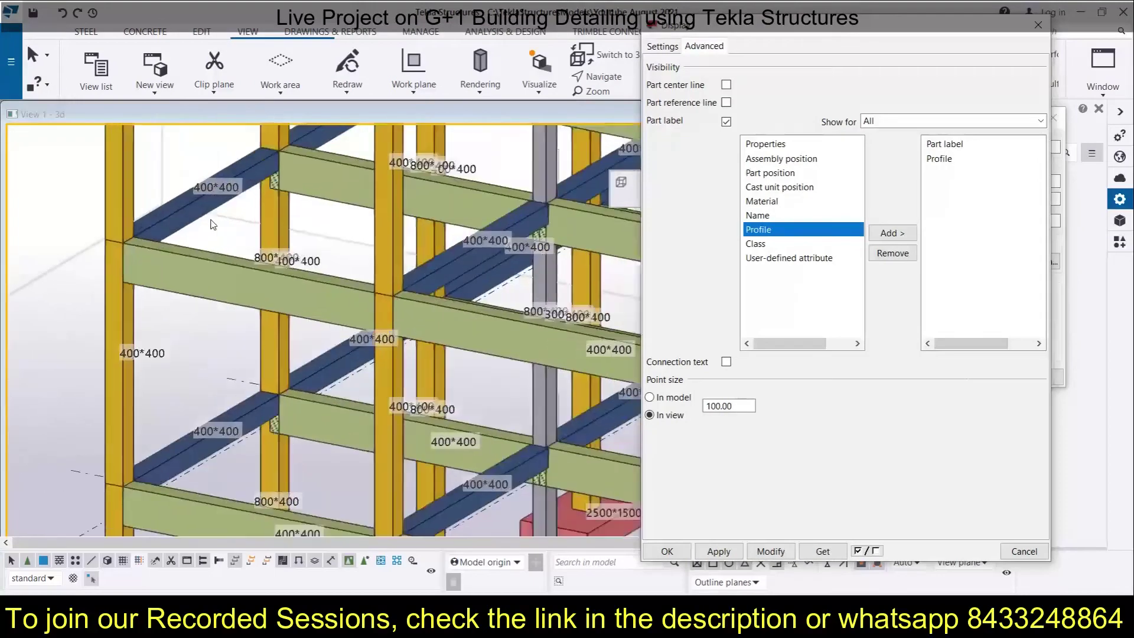
pyautogui.scroll(-8, 218, 222)
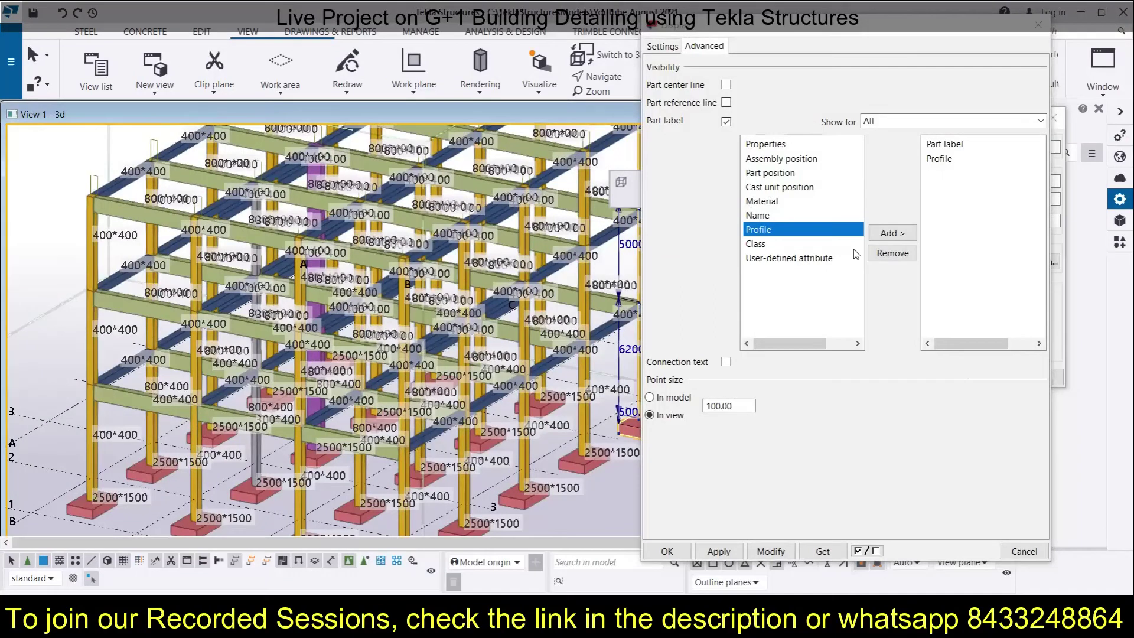
# Add Class alongside Profile in the part labels and apply them to the view
pyautogui.click(771, 244)
pyautogui.click(889, 233)
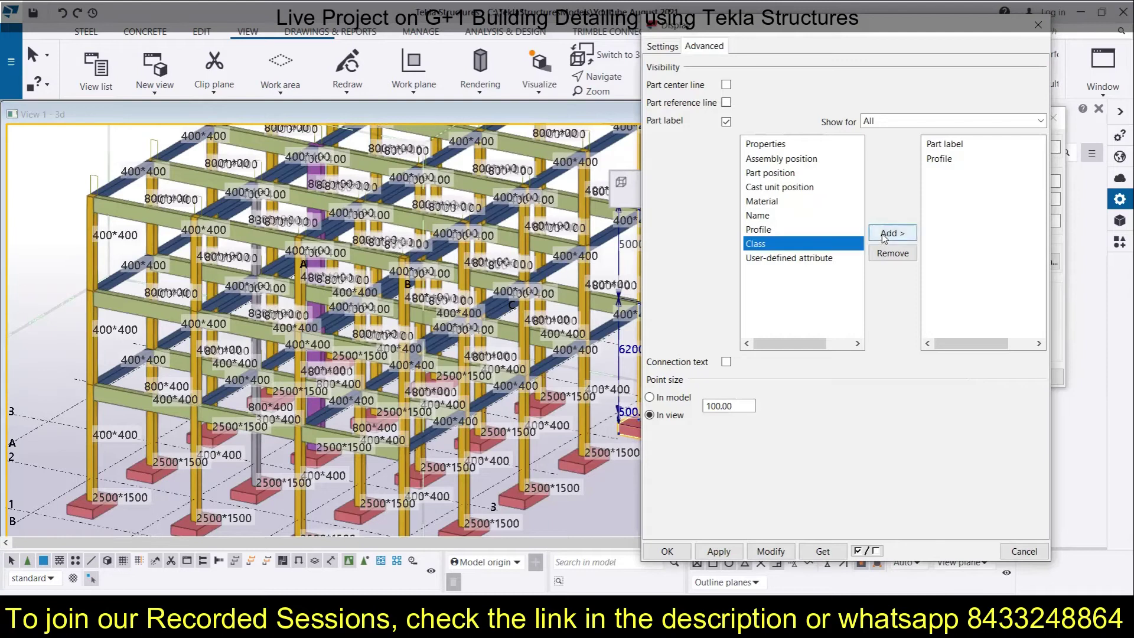
pyautogui.click(934, 160)
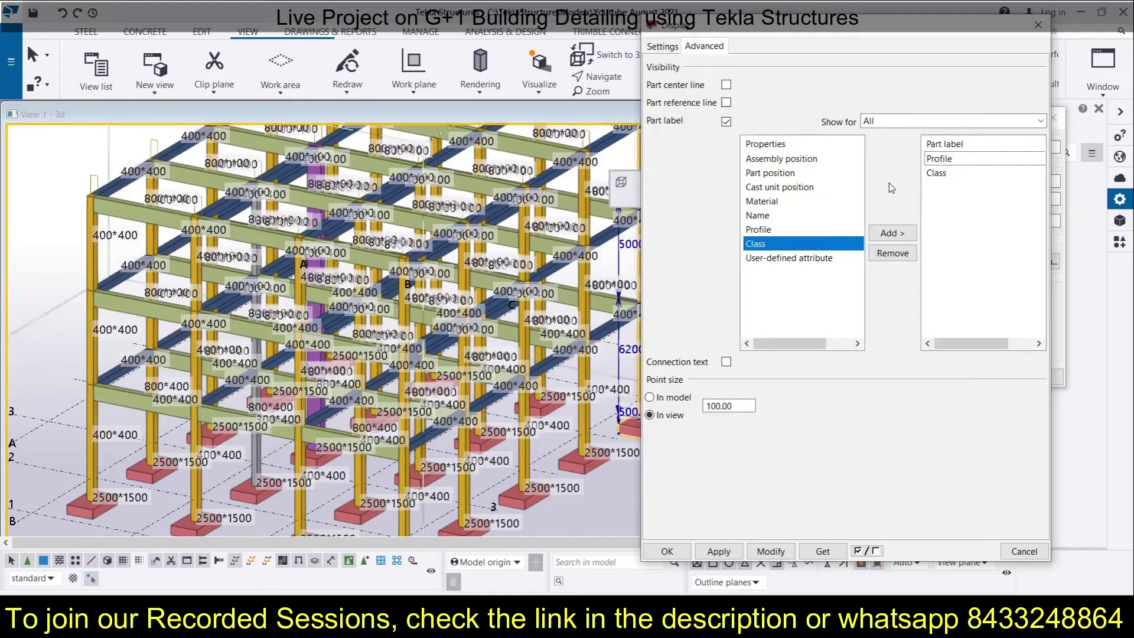
pyautogui.click(756, 557)
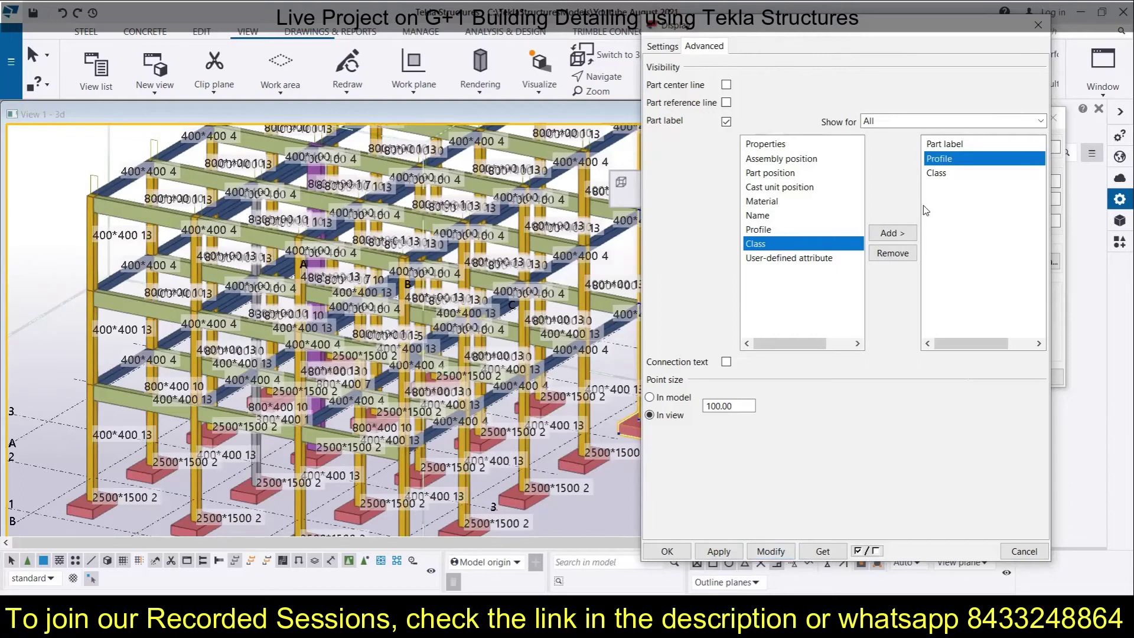
pyautogui.scroll(3, 218, 221)
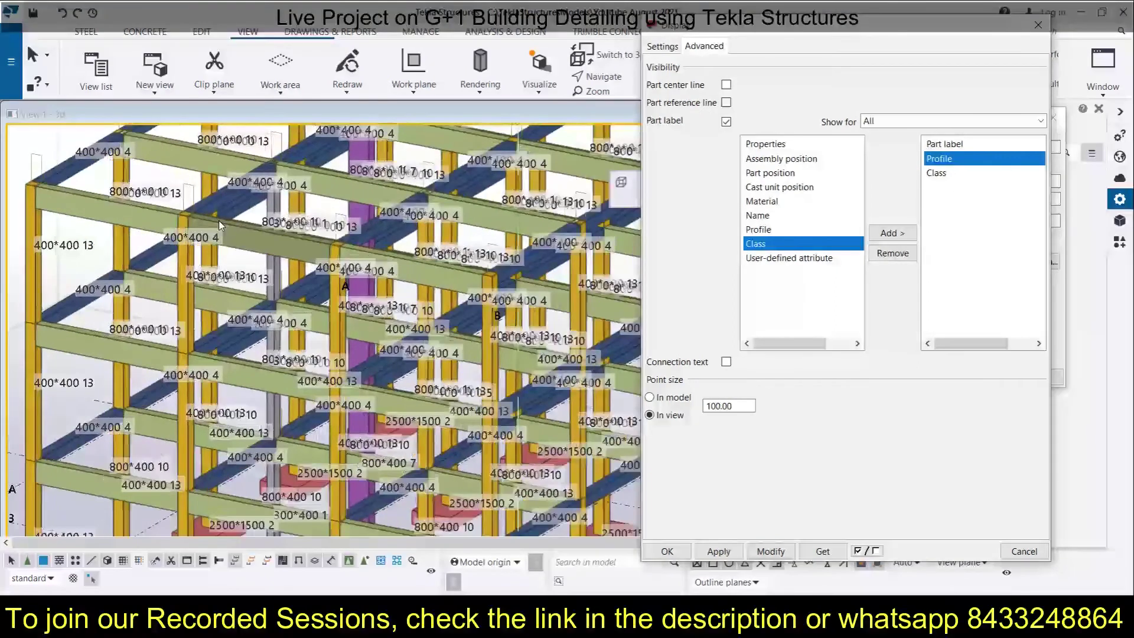
# Add Name to the part labels, remove Class from them, and apply the labels to the view
pyautogui.click(762, 215)
pyautogui.click(888, 233)
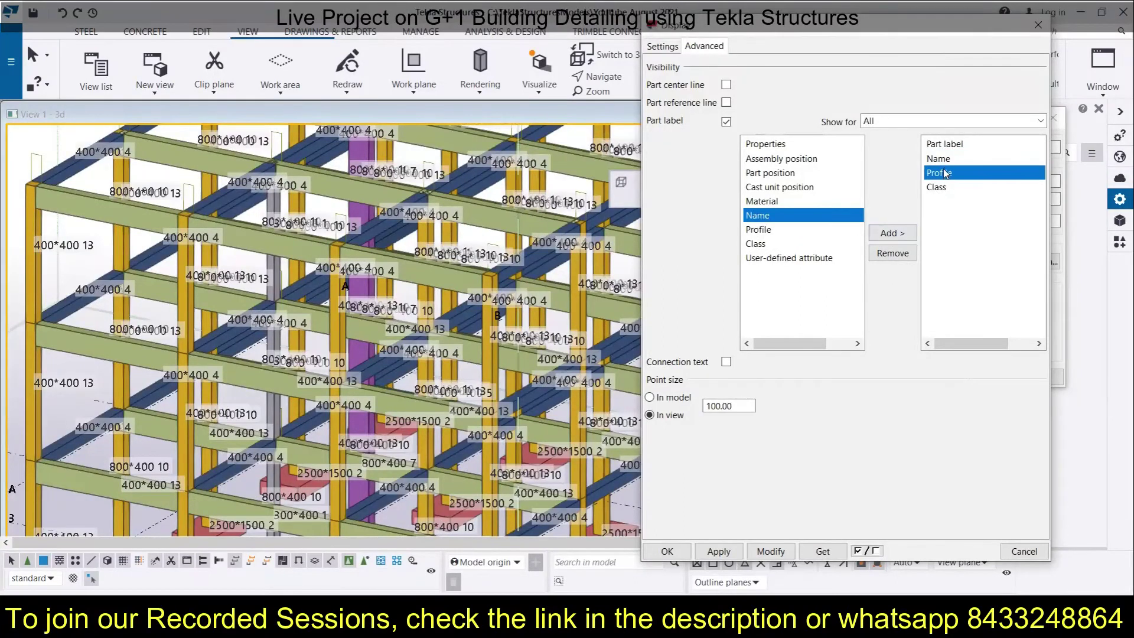
pyautogui.click(938, 188)
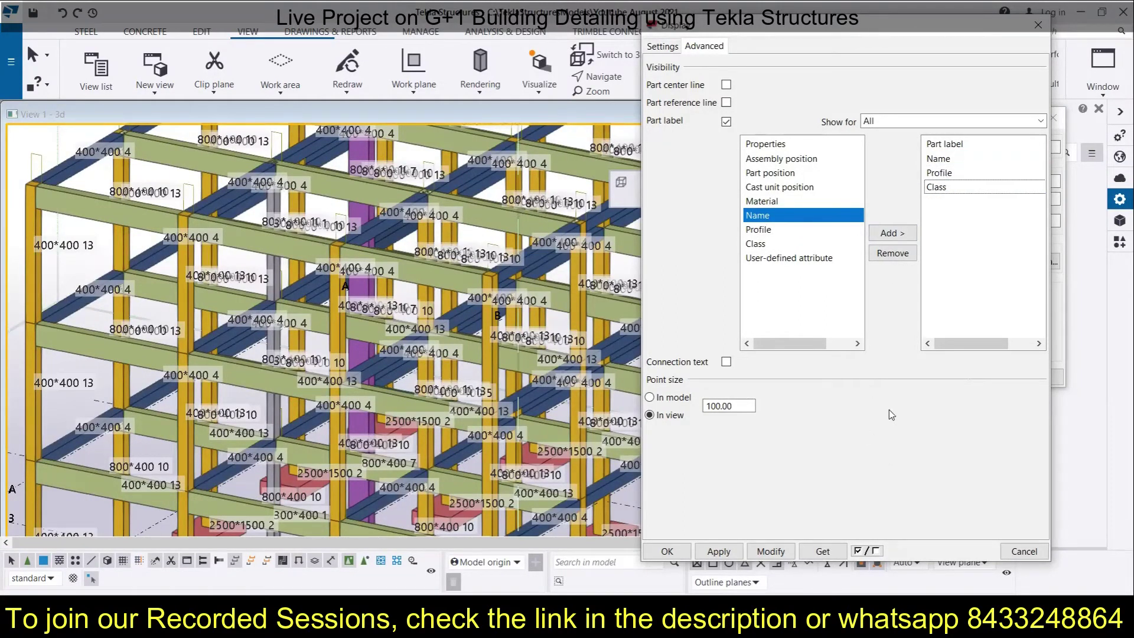
pyautogui.click(895, 256)
pyautogui.click(770, 555)
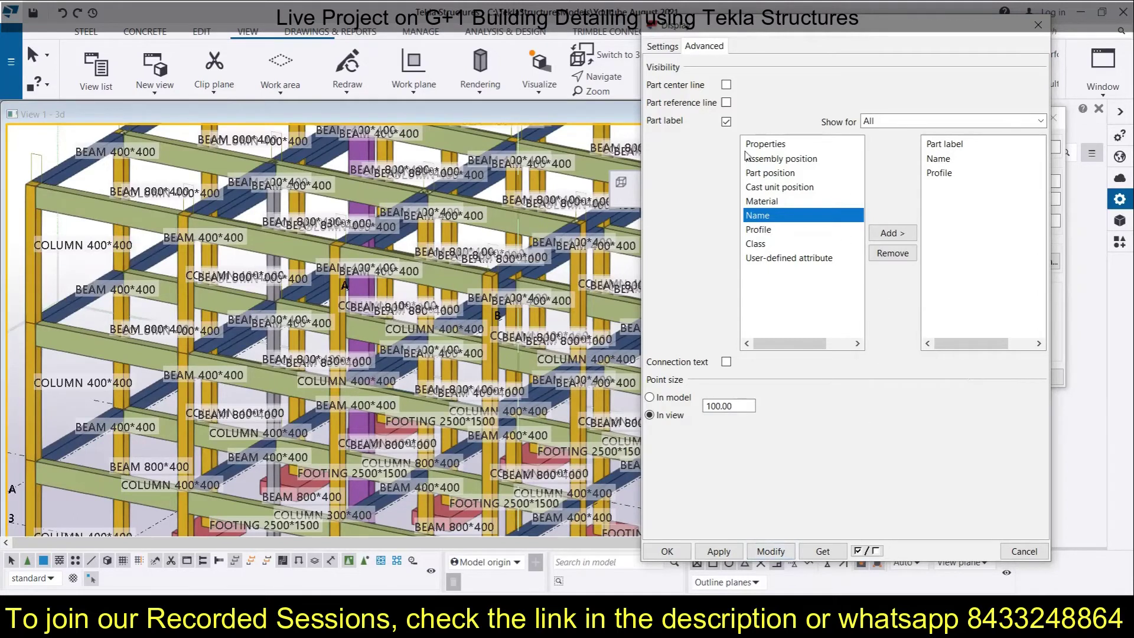
# Turn off the part labels, apply this to the view, and close the display settings
pyautogui.click(726, 121)
pyautogui.click(771, 551)
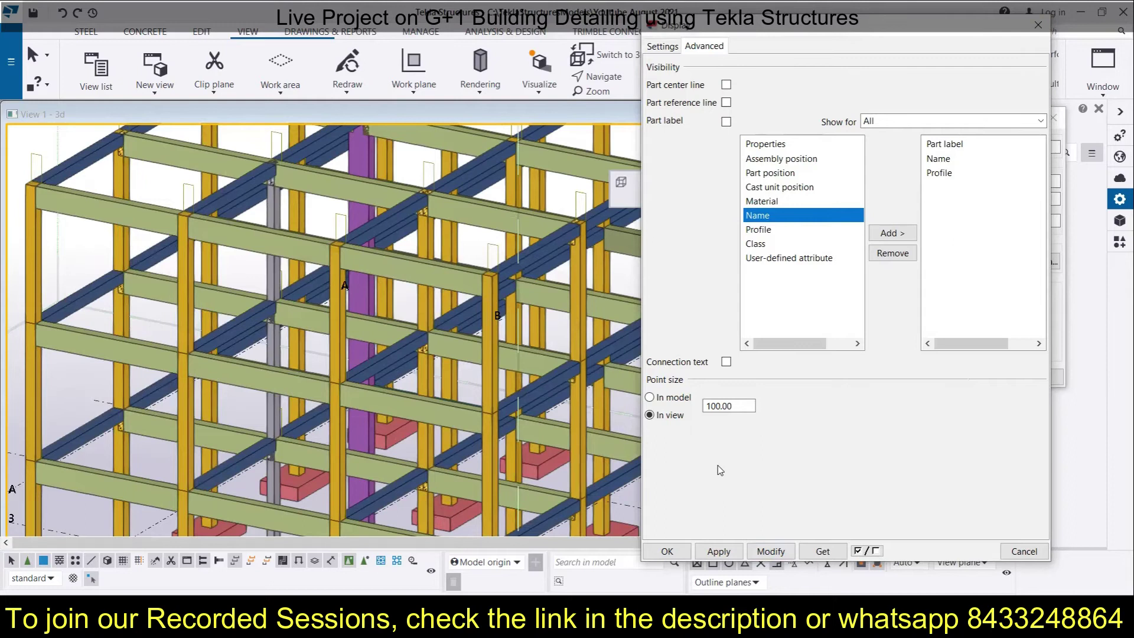
pyautogui.click(1025, 553)
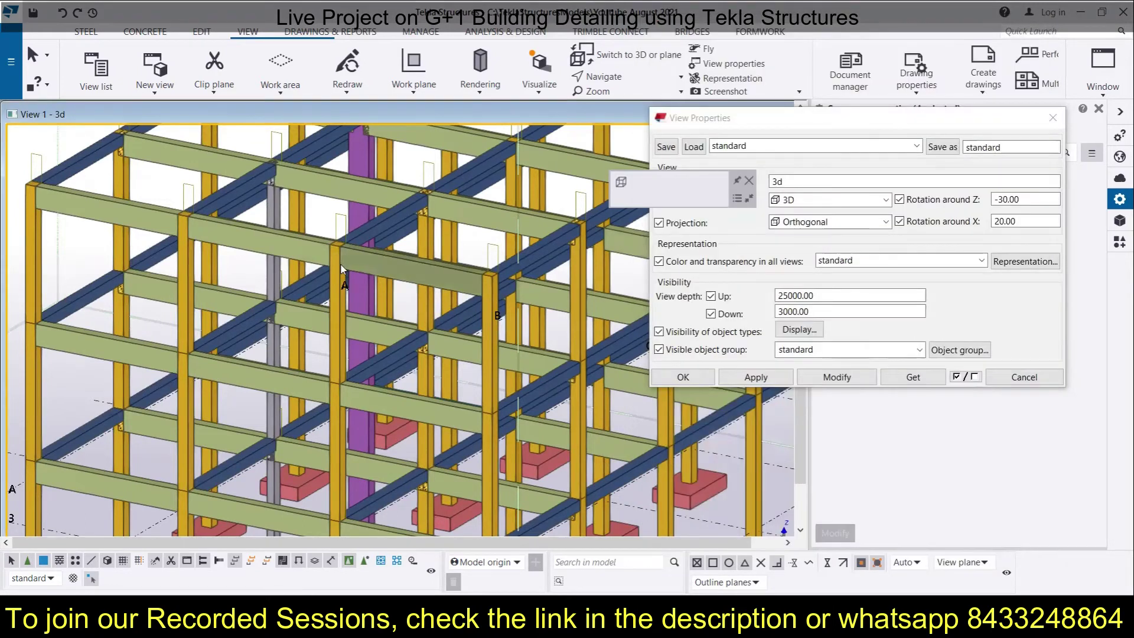
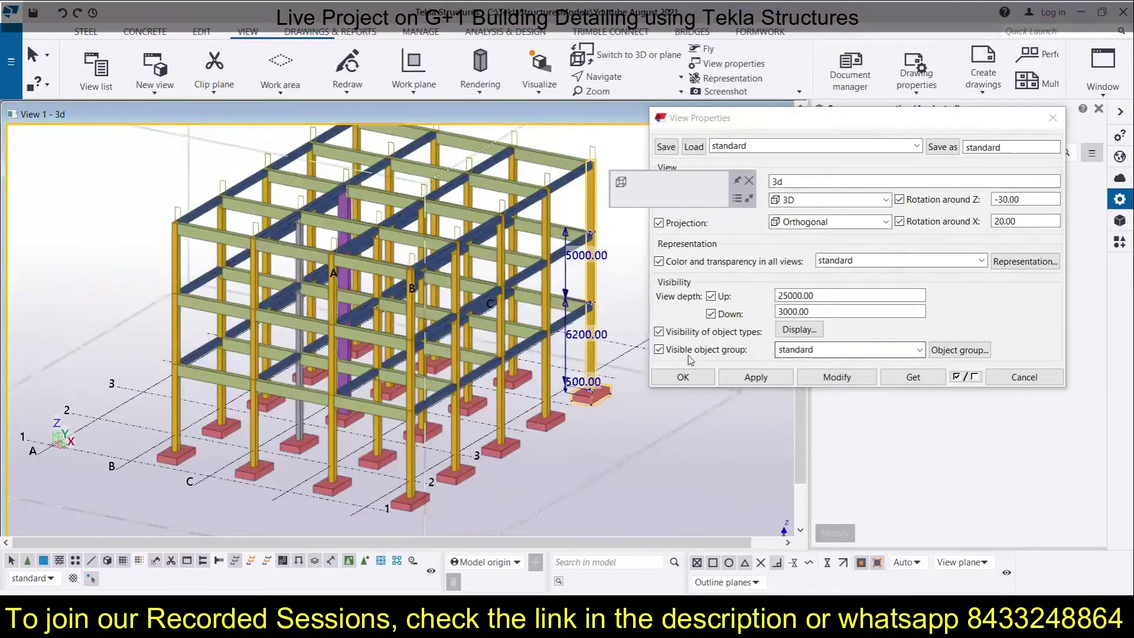
# Set the view's visible object group to Name-Beam and apply it
pyautogui.click(815, 351)
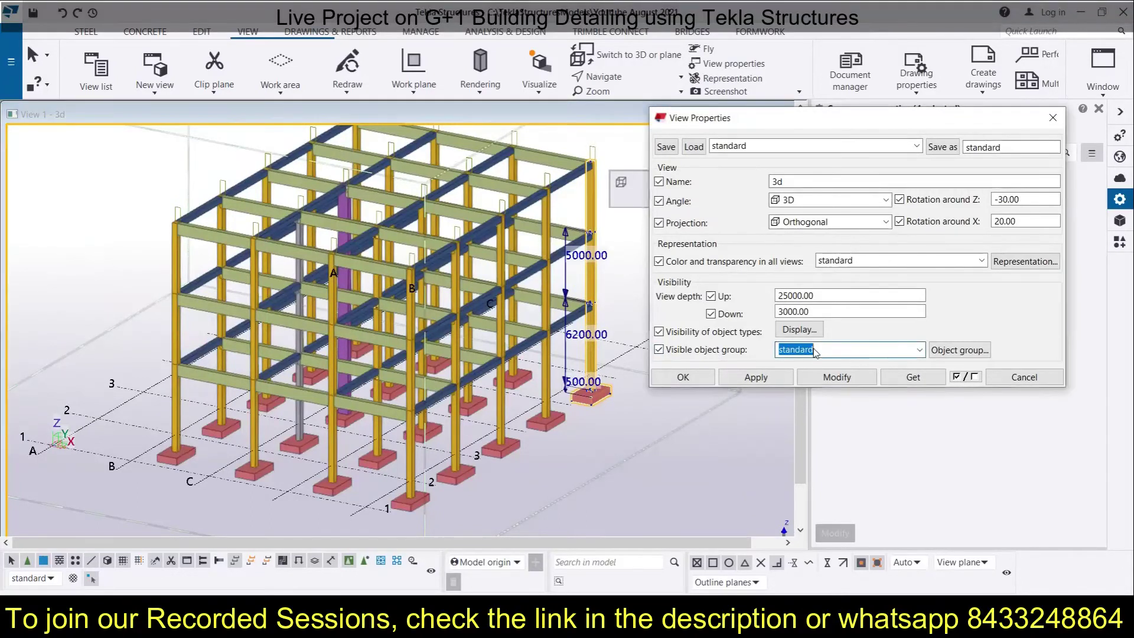
pyautogui.click(919, 349)
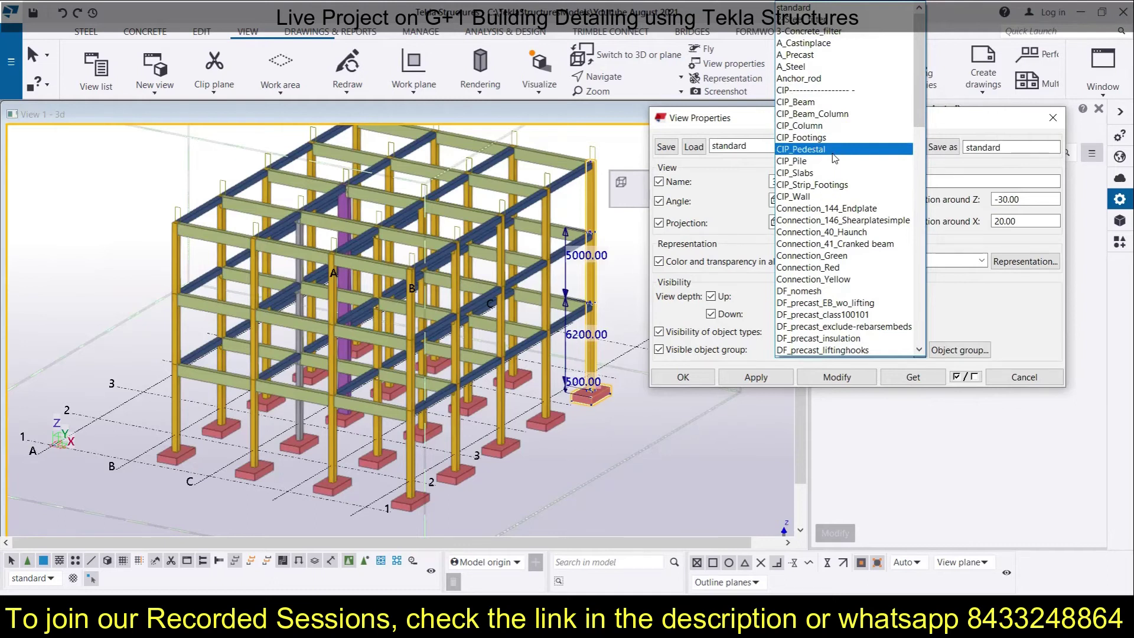
pyautogui.scroll(-10, 835, 158)
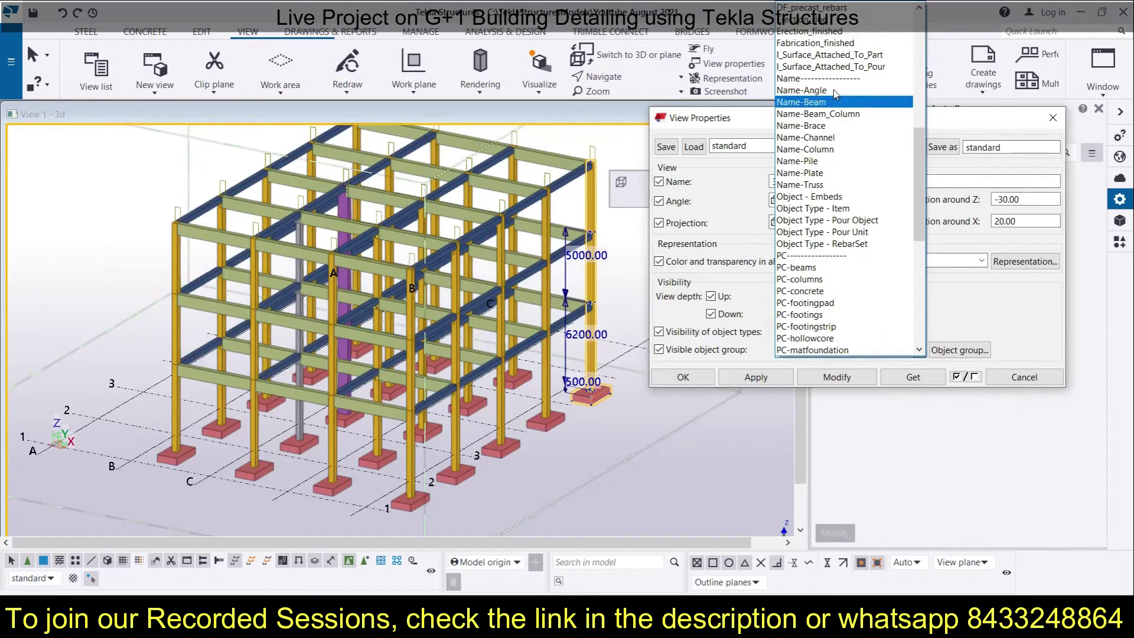
pyautogui.click(822, 103)
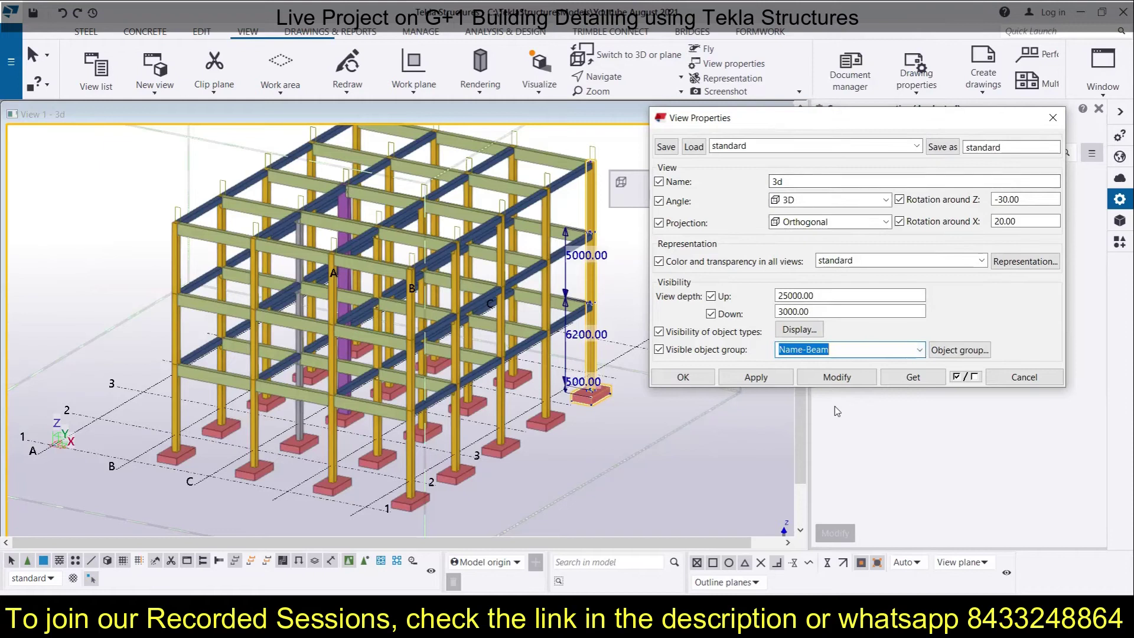
pyautogui.click(856, 377)
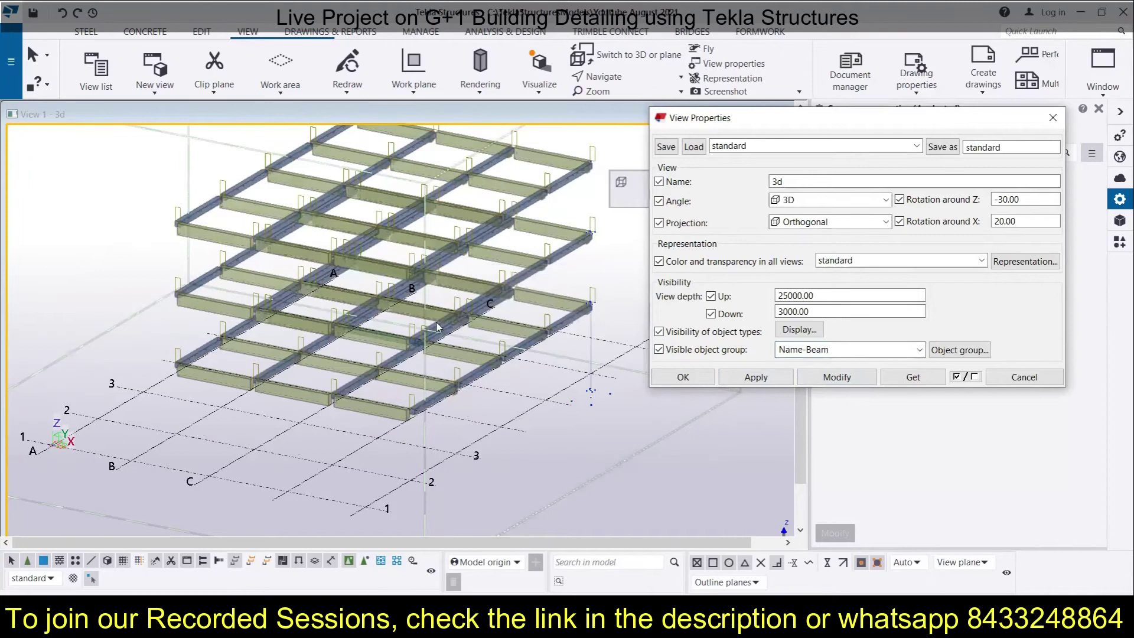
# Change the visible object group to PC-columns and apply it to the view
pyautogui.click(919, 349)
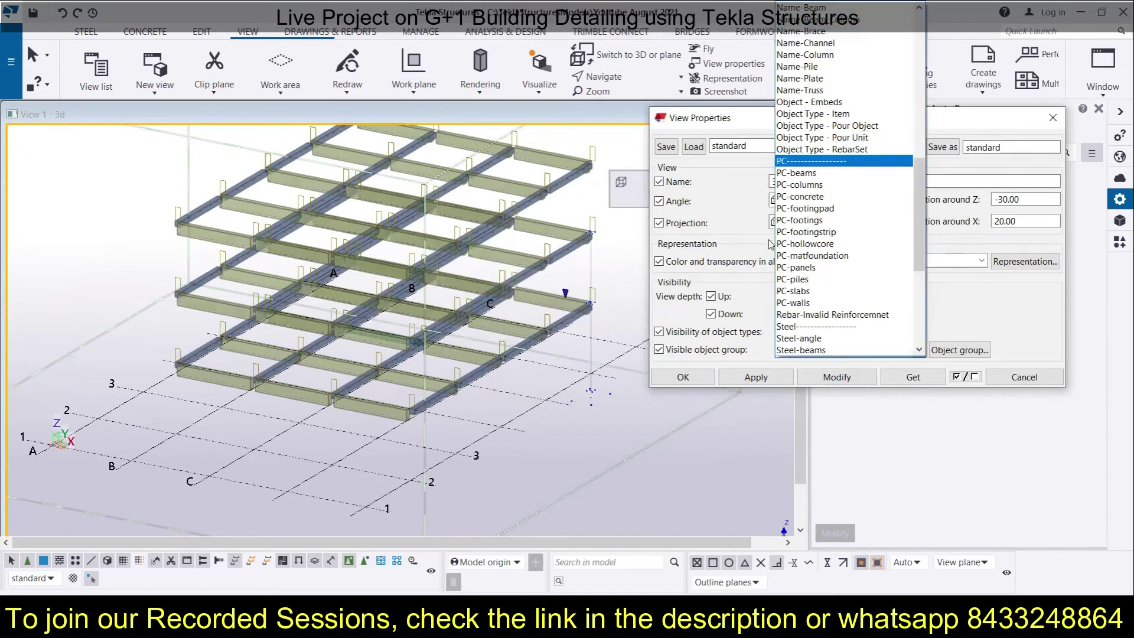
pyautogui.click(802, 185)
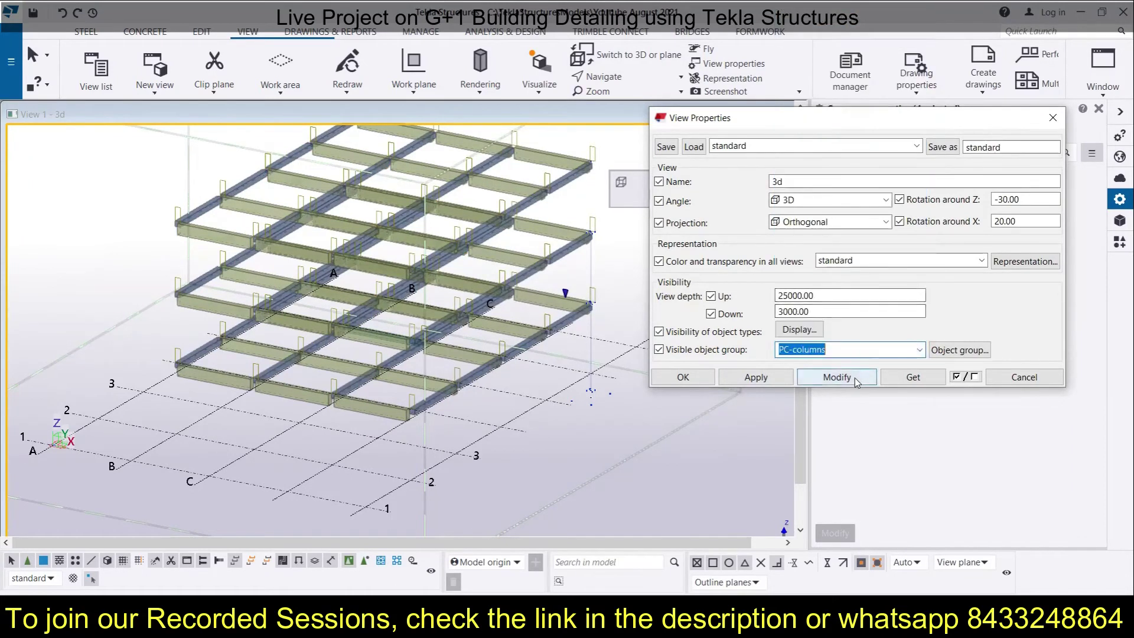
pyautogui.click(855, 378)
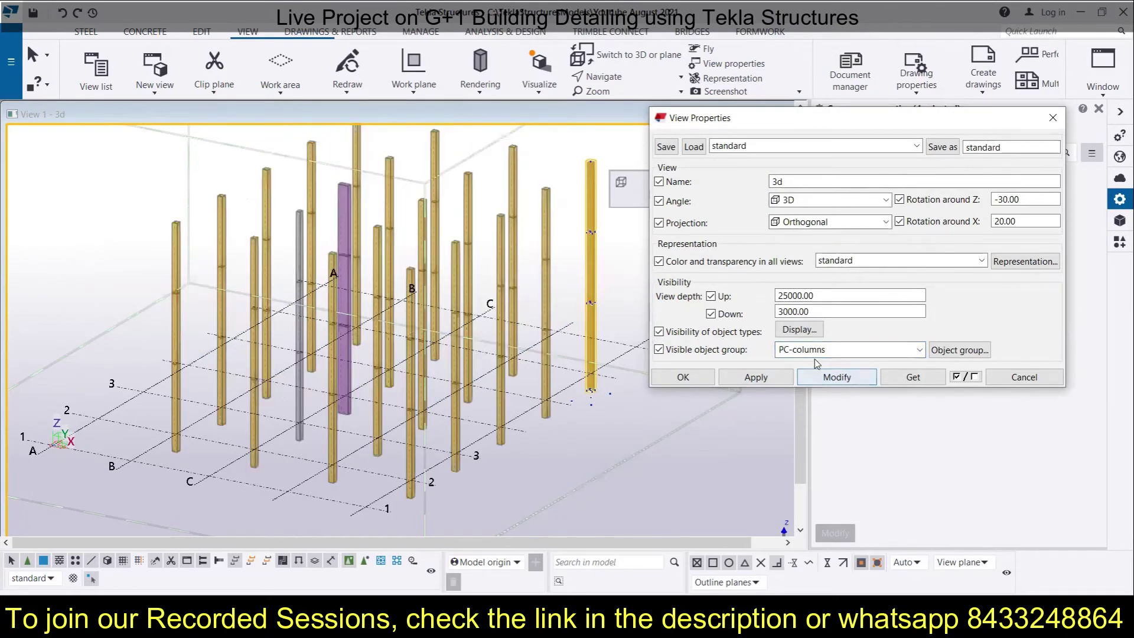
# Browse the available object groups, set the visible object group back to standard, and apply it to the view
pyautogui.click(881, 351)
pyautogui.click(881, 351)
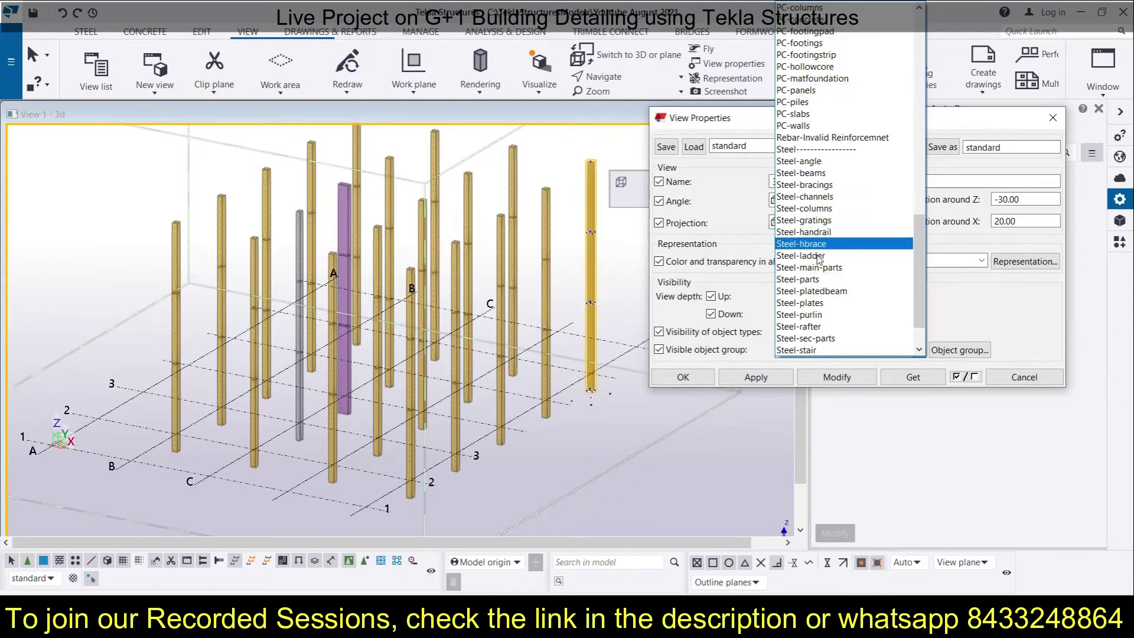
pyautogui.scroll(5, 836, 204)
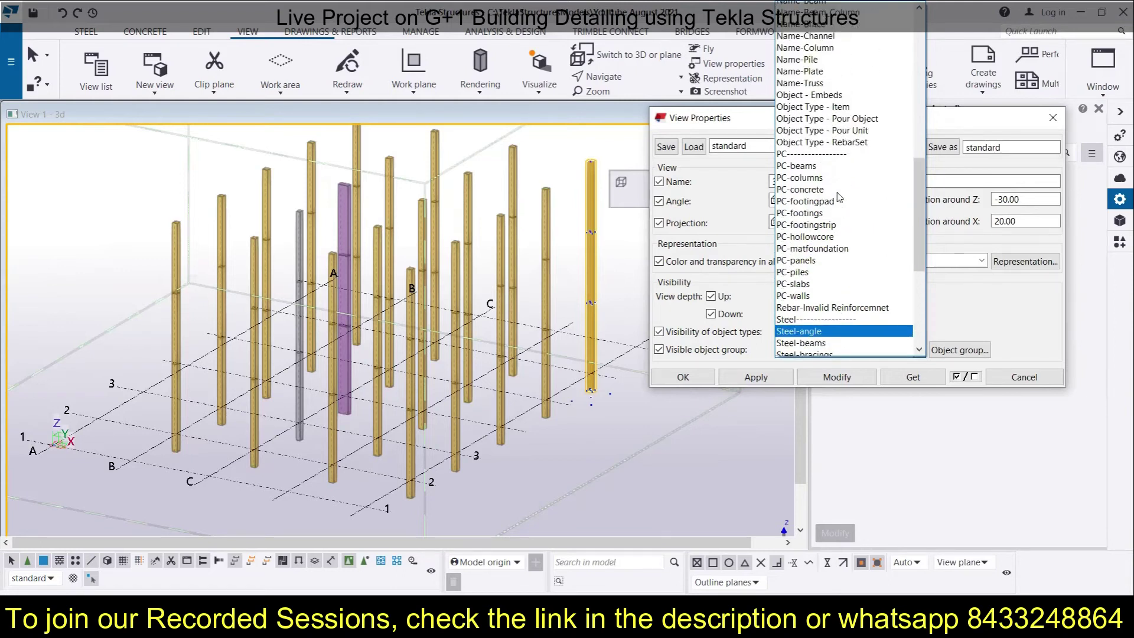
pyautogui.scroll(-1, 838, 198)
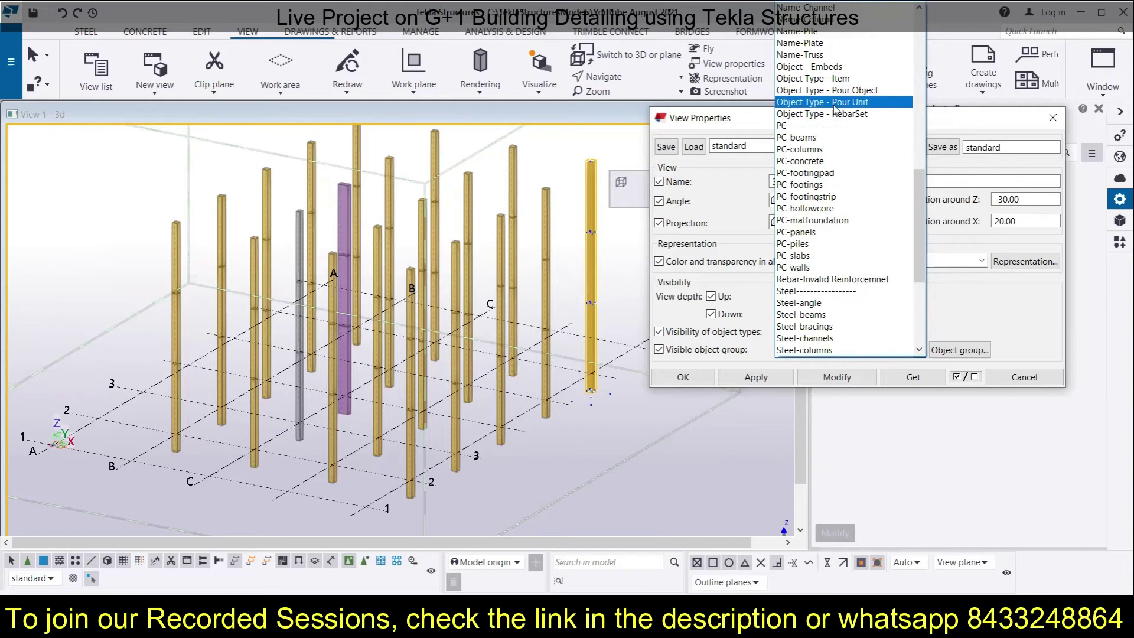
pyautogui.scroll(-2, 849, 241)
pyautogui.scroll(-5, 850, 241)
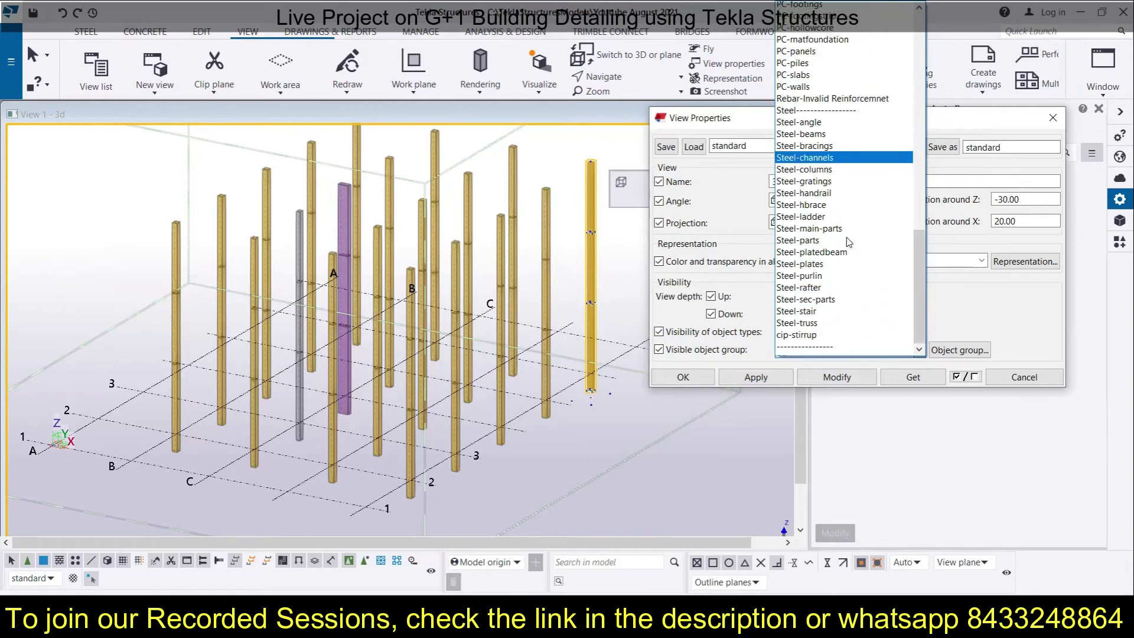
pyautogui.scroll(7, 849, 241)
pyautogui.scroll(5, 849, 241)
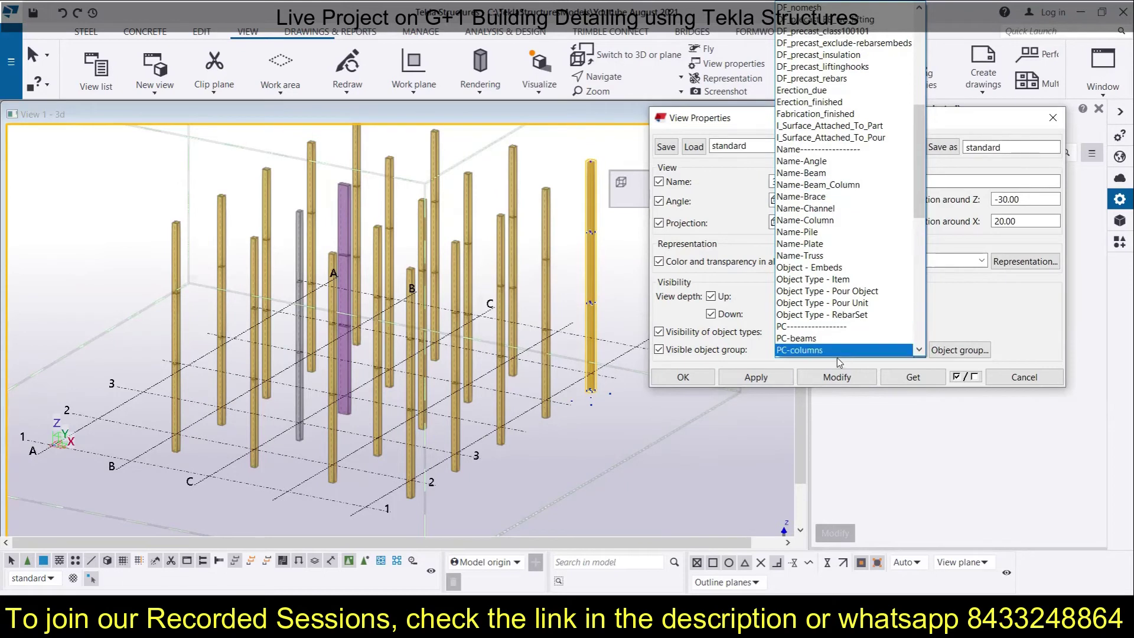
pyautogui.scroll(2, 829, 144)
pyautogui.scroll(7, 828, 144)
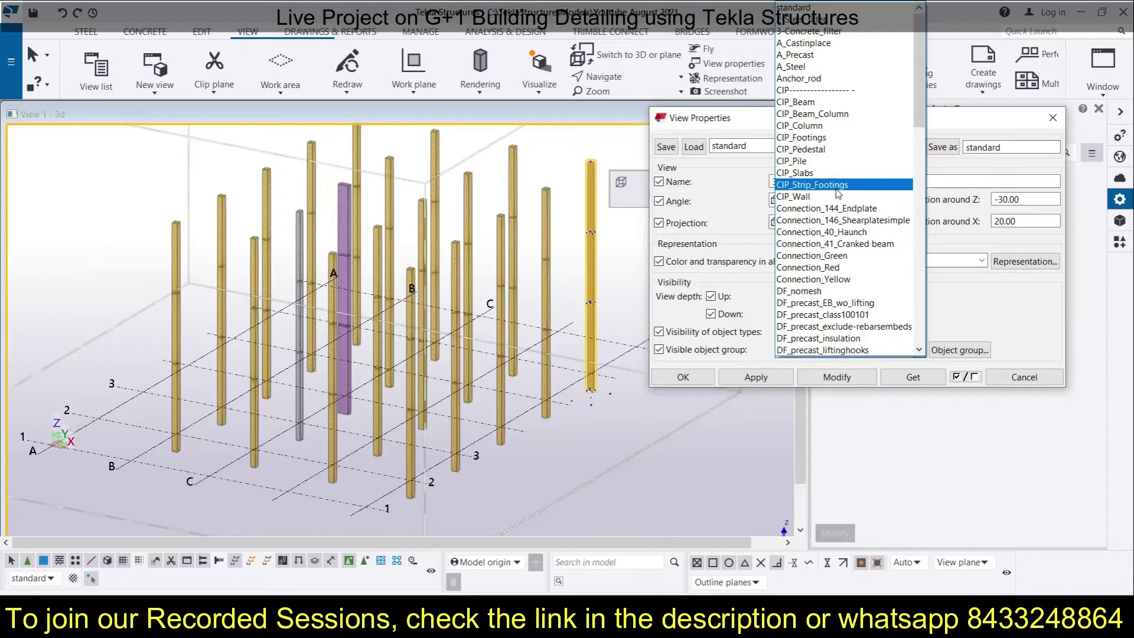
pyautogui.click(827, 7)
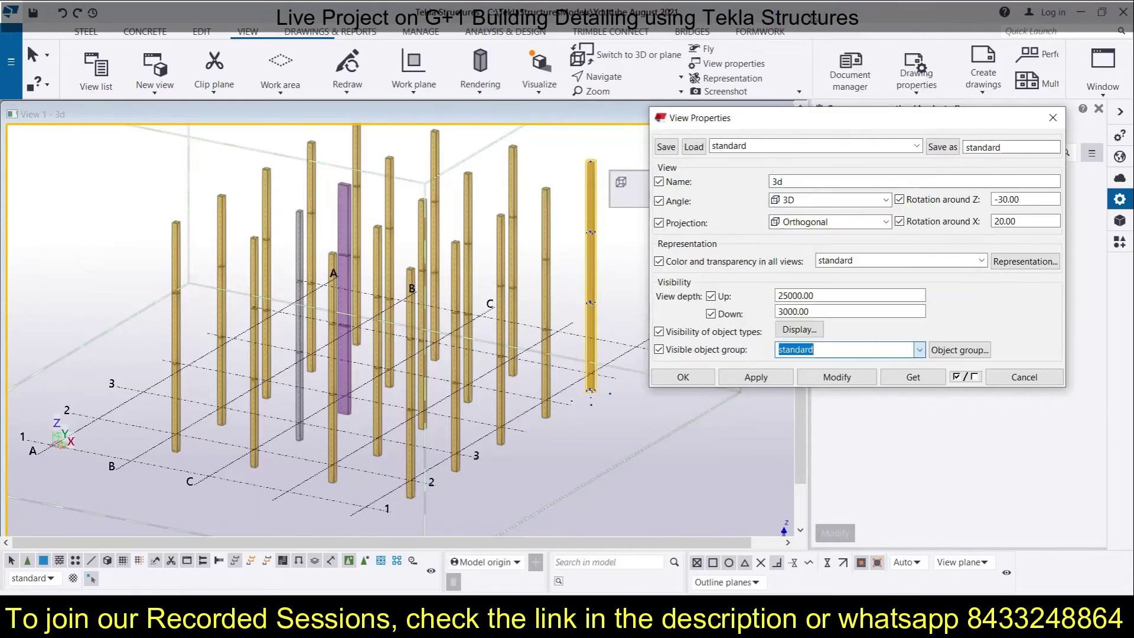
pyautogui.click(851, 376)
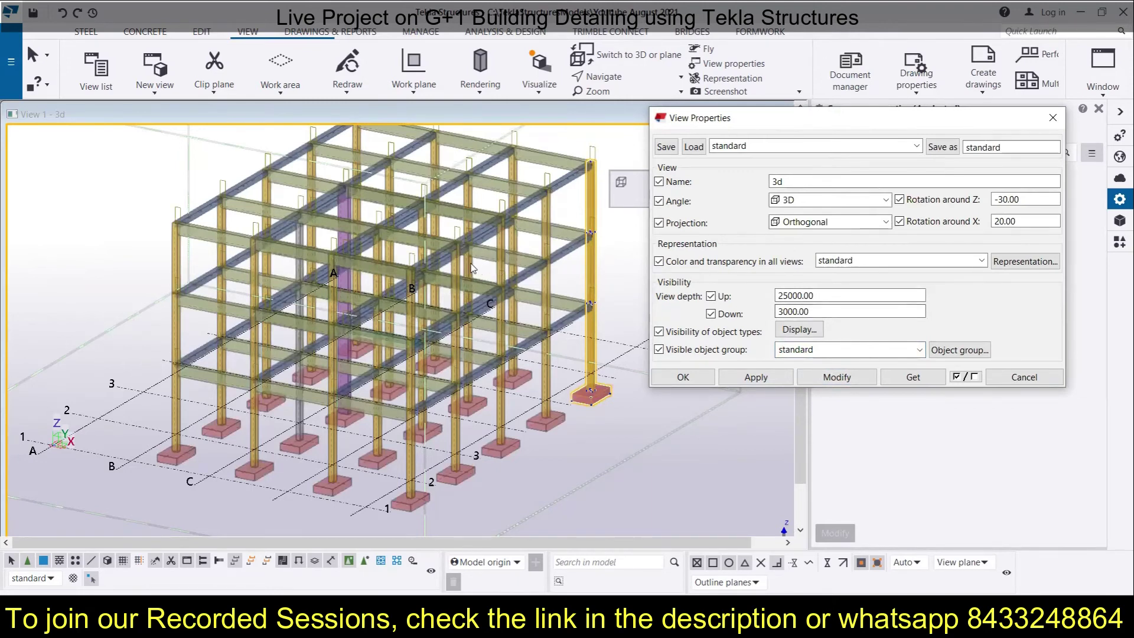
# Open the view filter of the standard object group and examine its part and assembly property rows
pyautogui.click(960, 351)
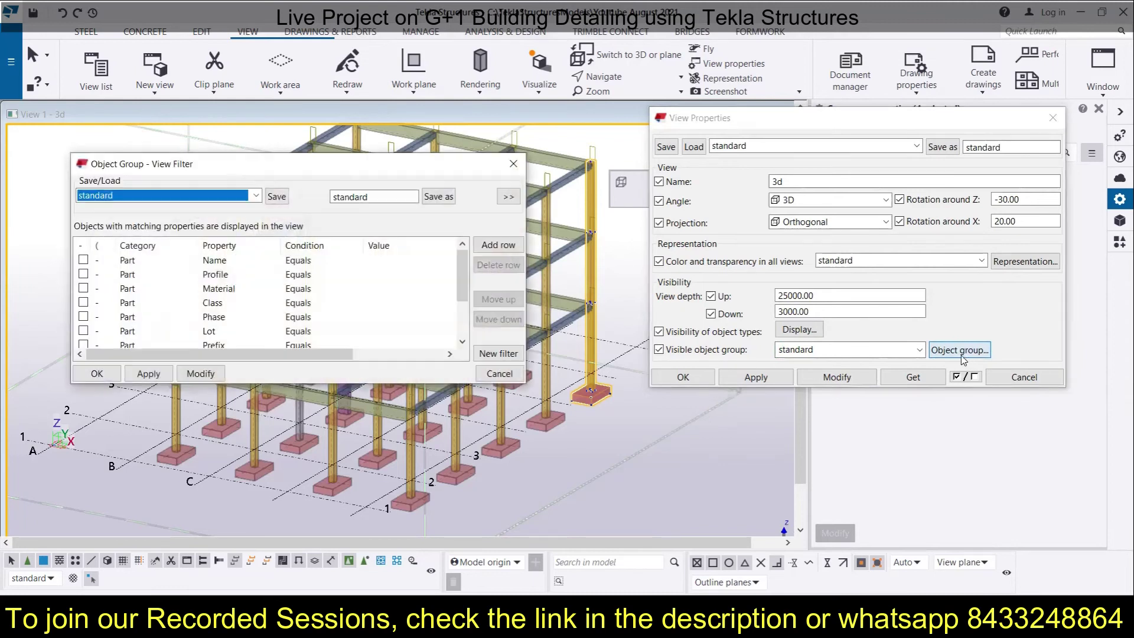
pyautogui.scroll(-2, 188, 272)
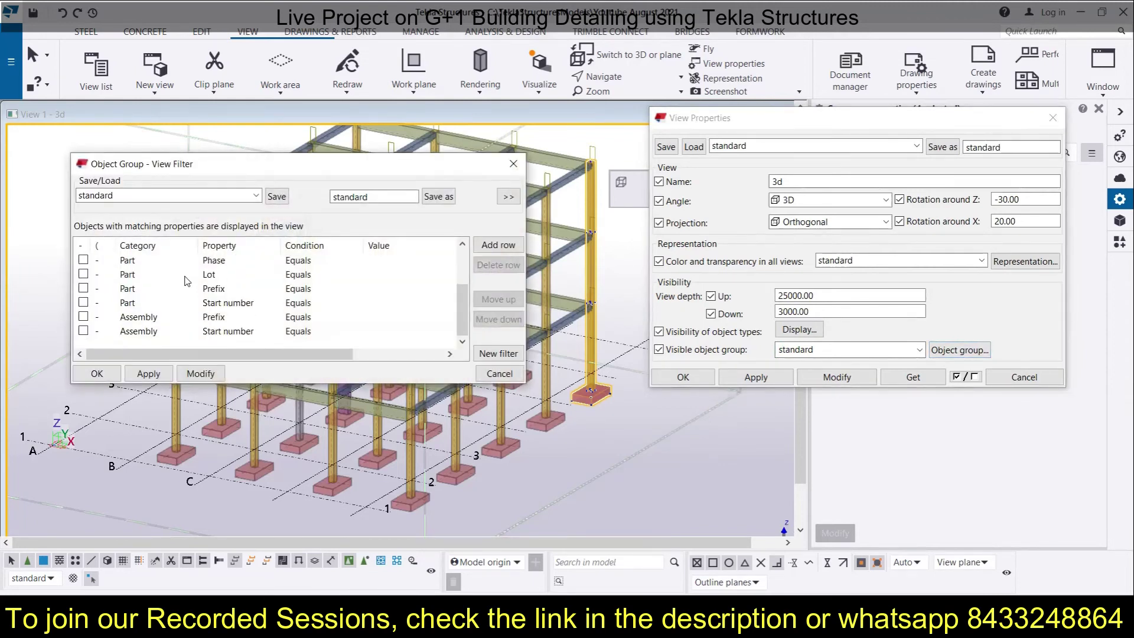
pyautogui.scroll(2, 188, 302)
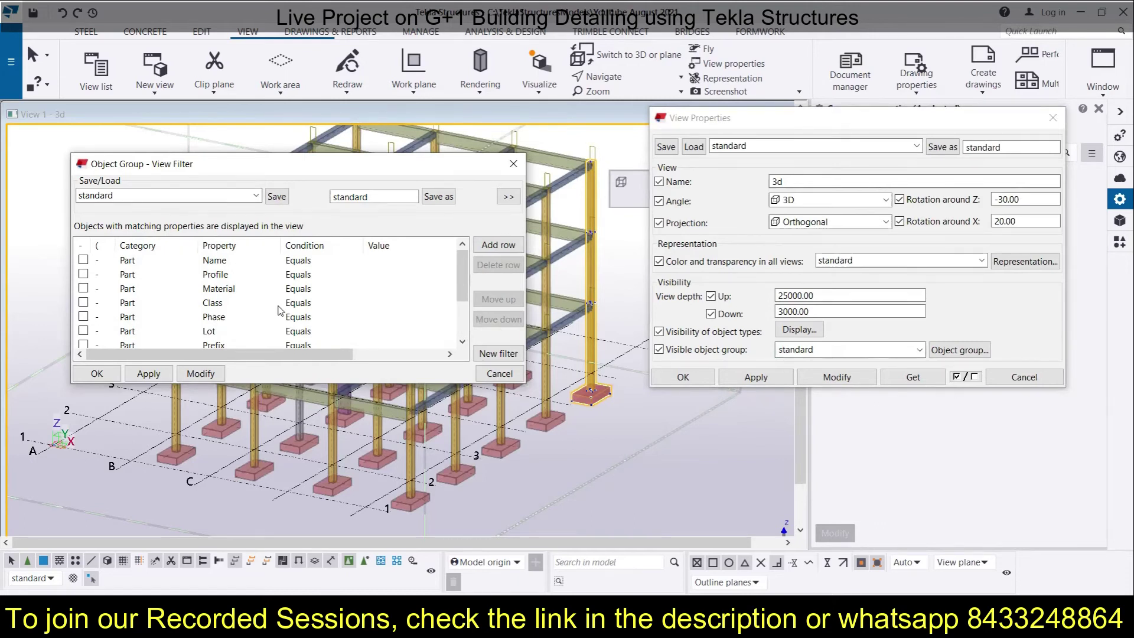
# Close the view filter and view properties without changes, and check the model's list of named and visible views
pyautogui.click(512, 166)
pyautogui.click(1056, 377)
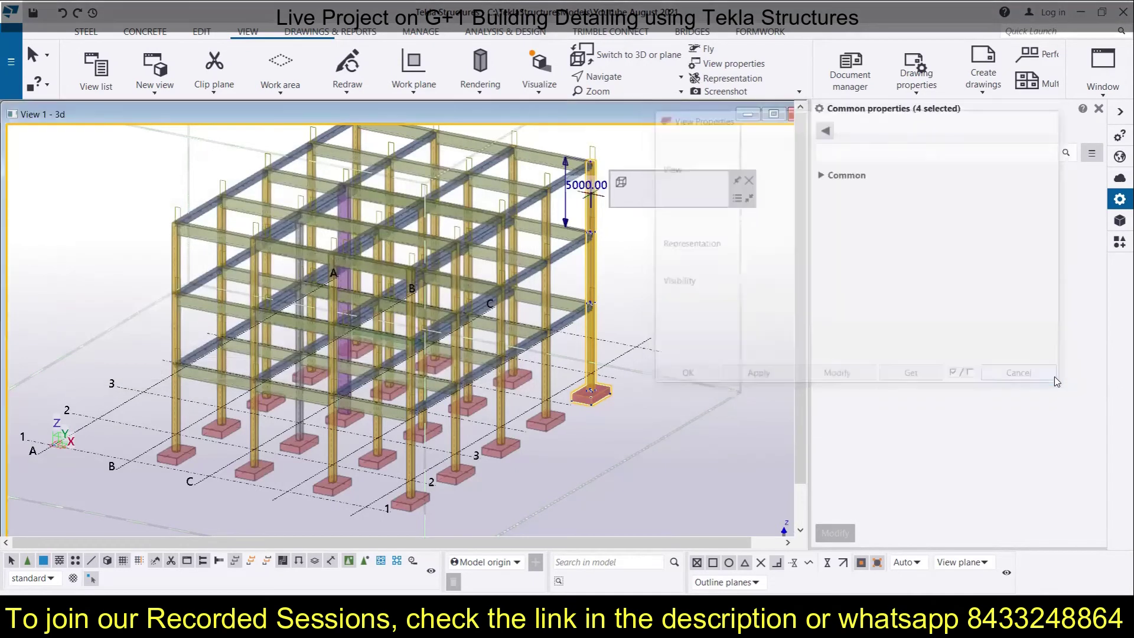
pyautogui.click(1110, 88)
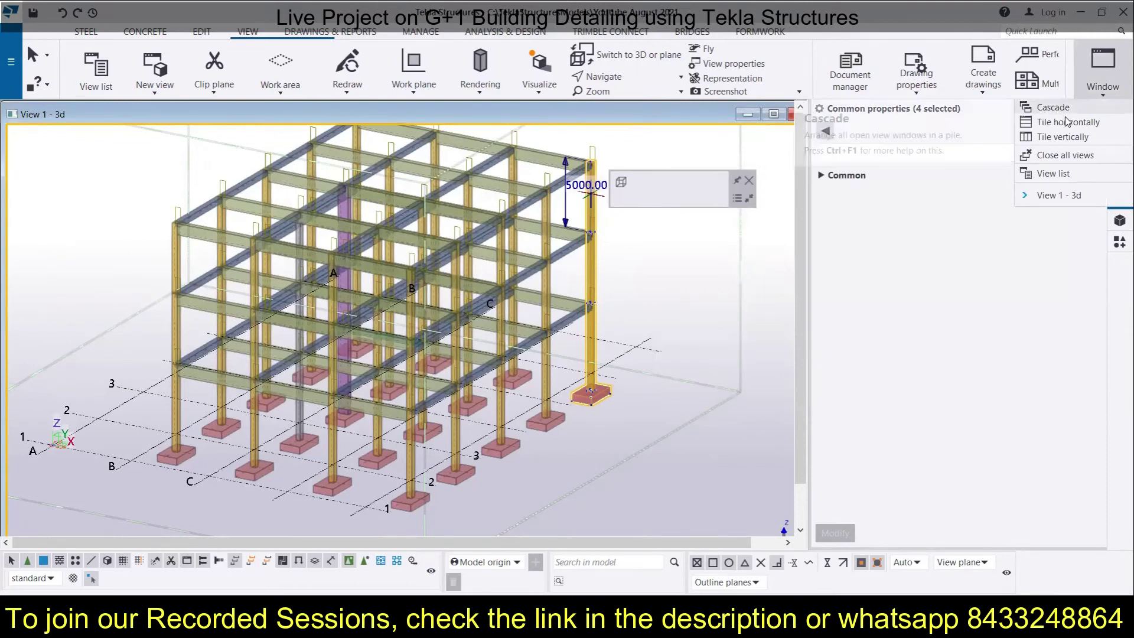
pyautogui.click(1067, 177)
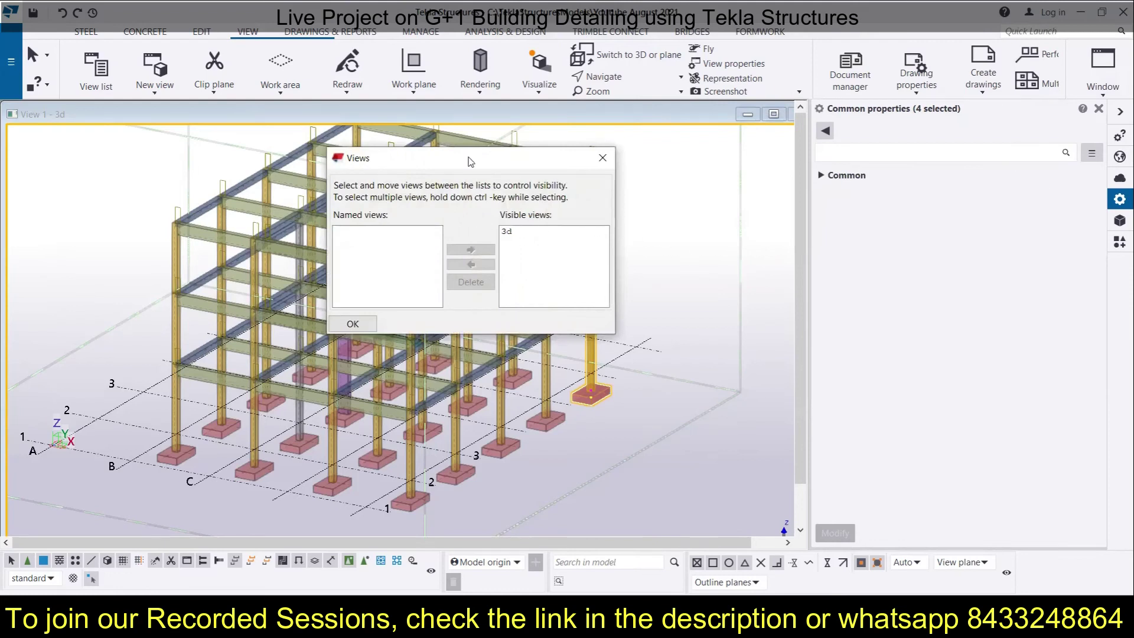
pyautogui.moveTo(469, 163); pyautogui.dragTo(827, 164)
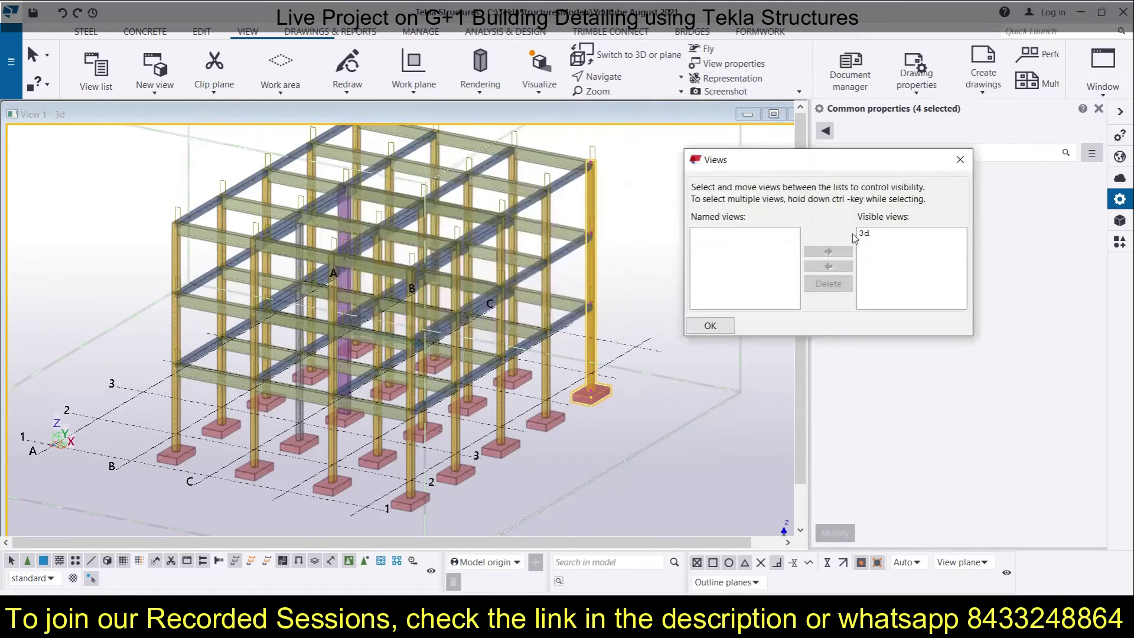
pyautogui.click(961, 160)
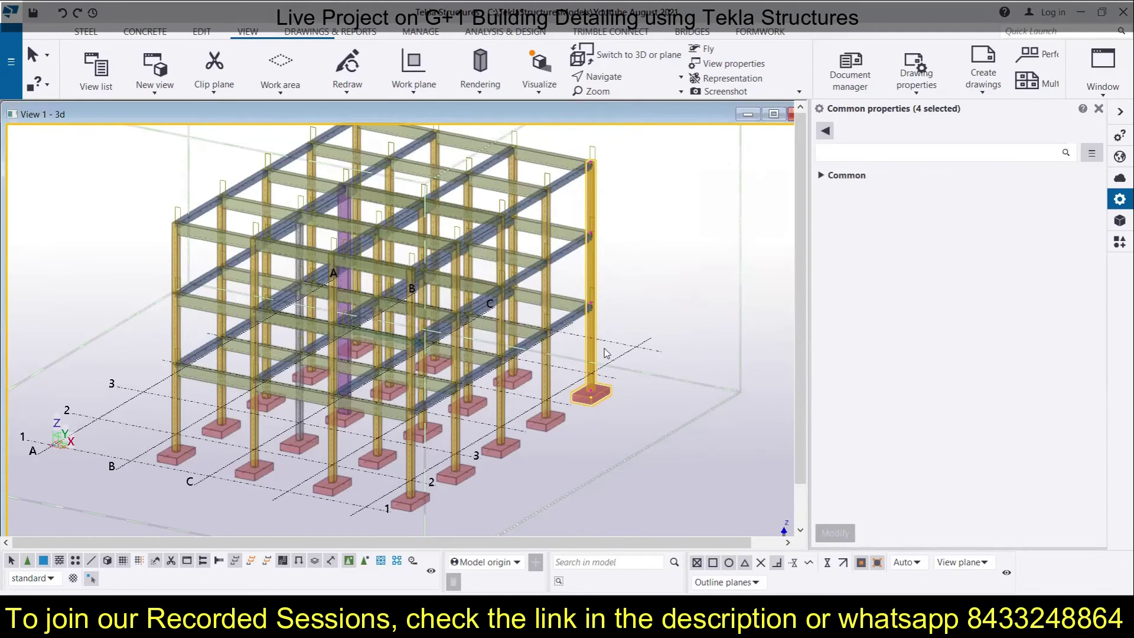
# Create all plan and elevation views along the grid lines of the rectangular grid with the standard settings
pyautogui.click(647, 351)
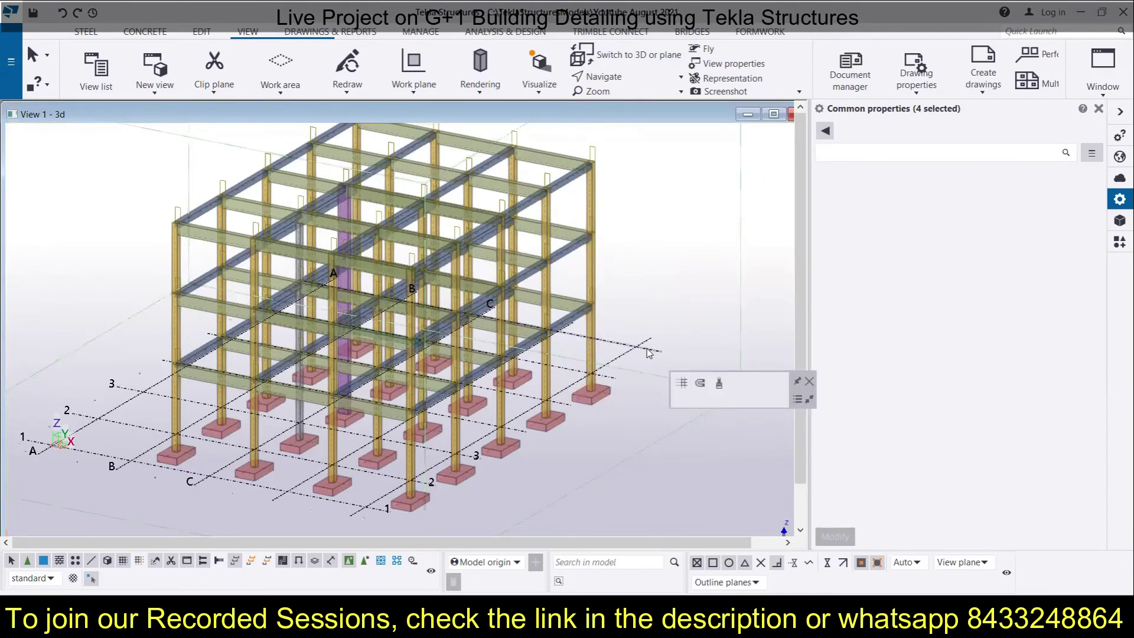
pyautogui.rightClick(648, 352)
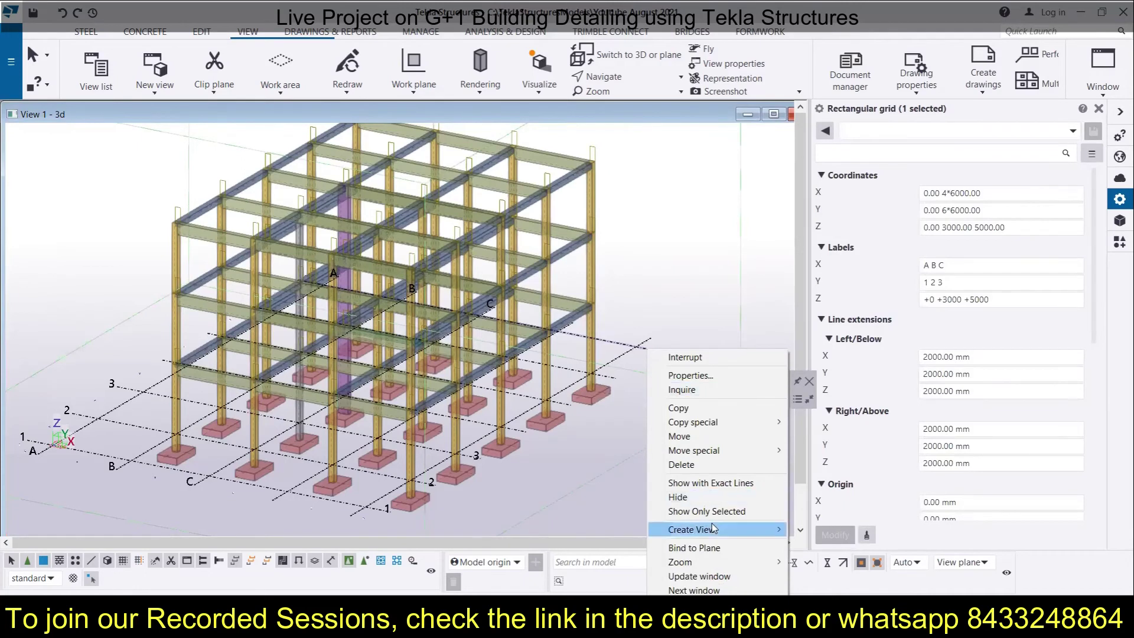
pyautogui.moveTo(739, 530)
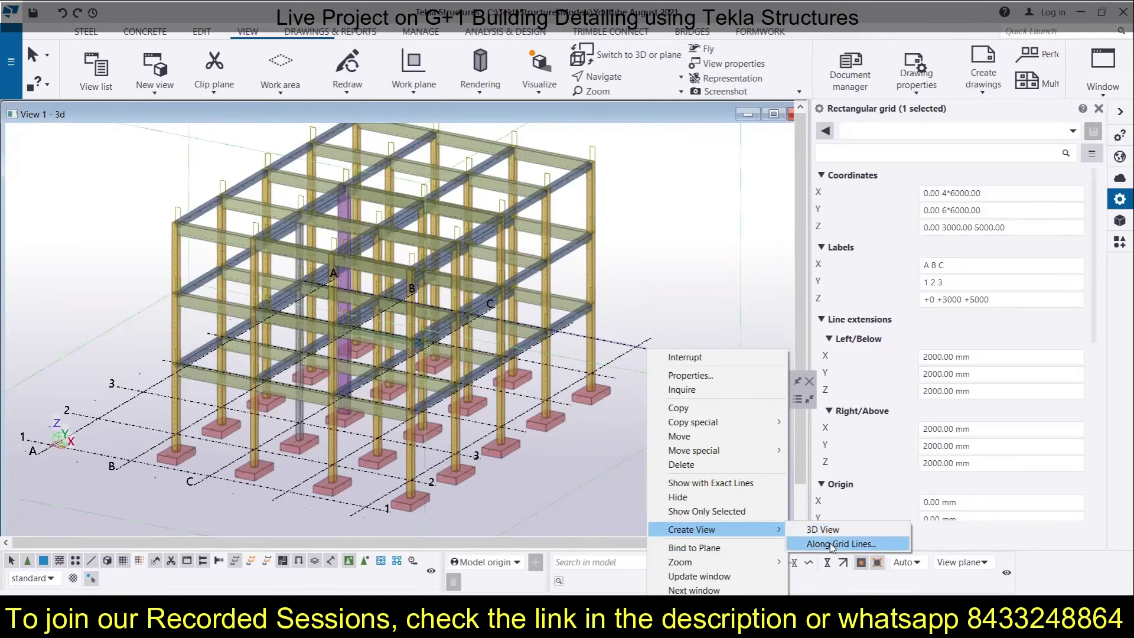
pyautogui.click(832, 546)
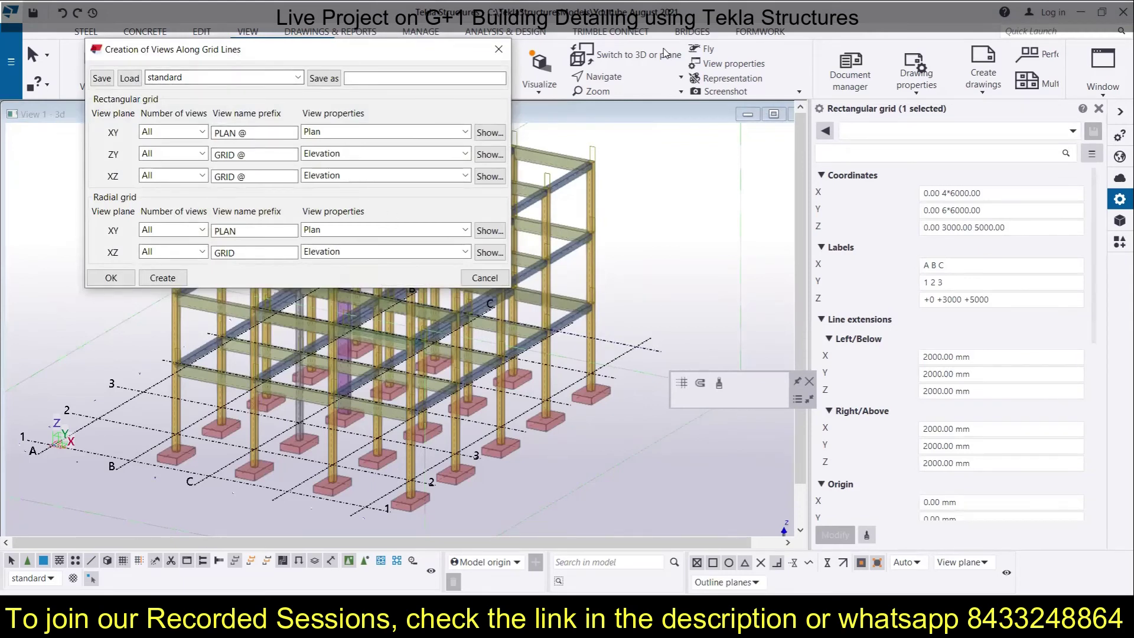
pyautogui.moveTo(237, 57); pyautogui.dragTo(667, 51)
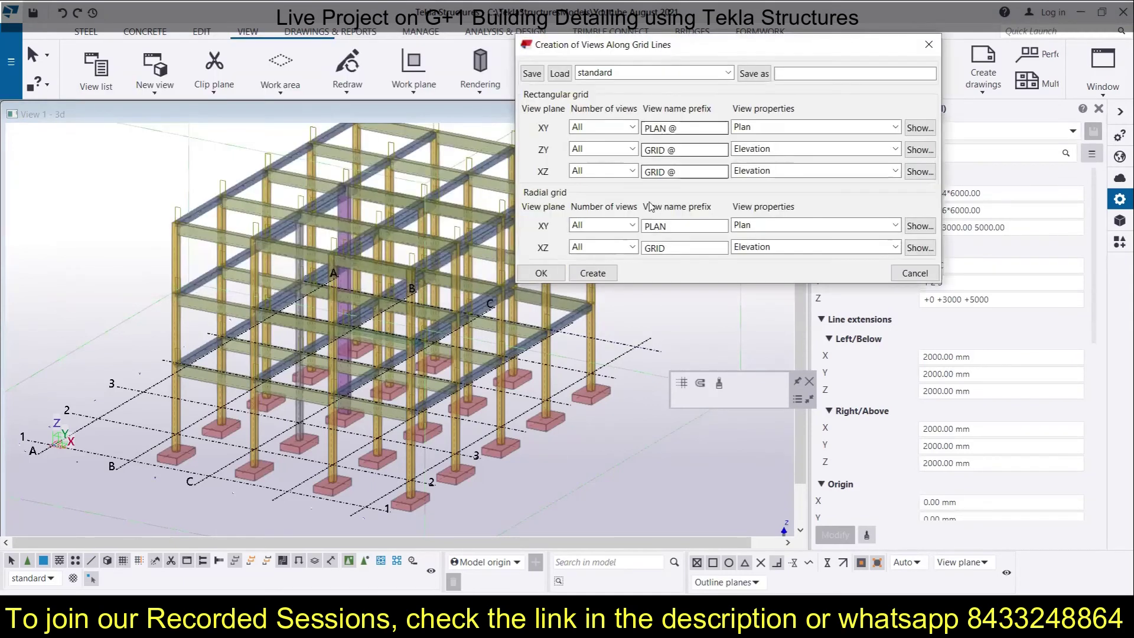
pyautogui.click(593, 273)
# Make the named view GRID @1 visible and close the dialogs for views and for creating views along grid lines
pyautogui.scroll(-3, 736, 259)
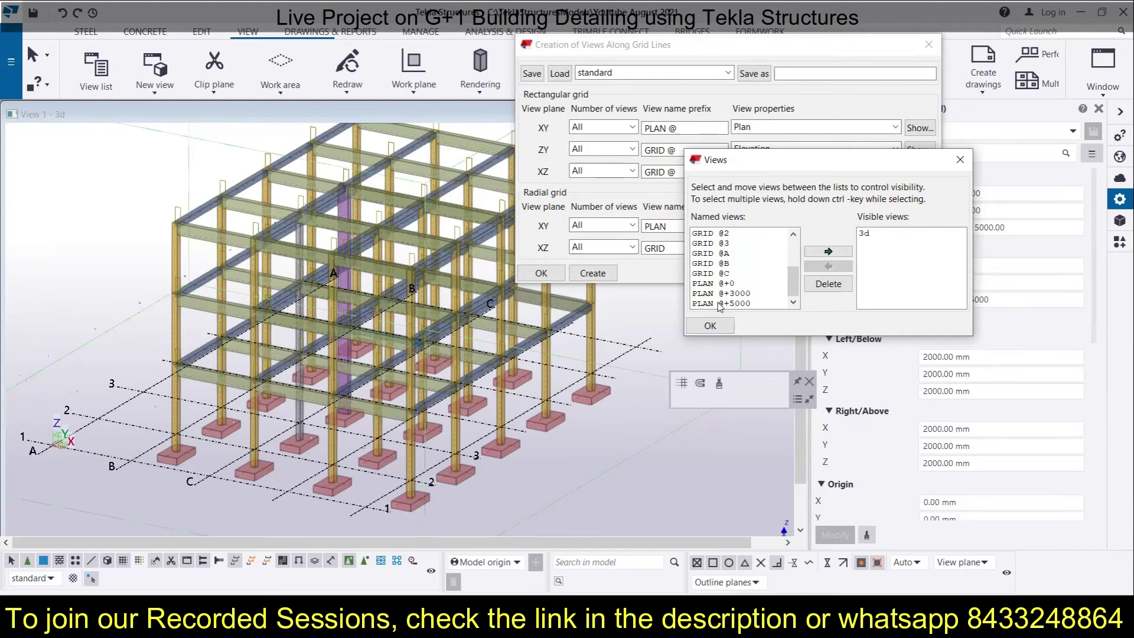
pyautogui.scroll(1, 732, 279)
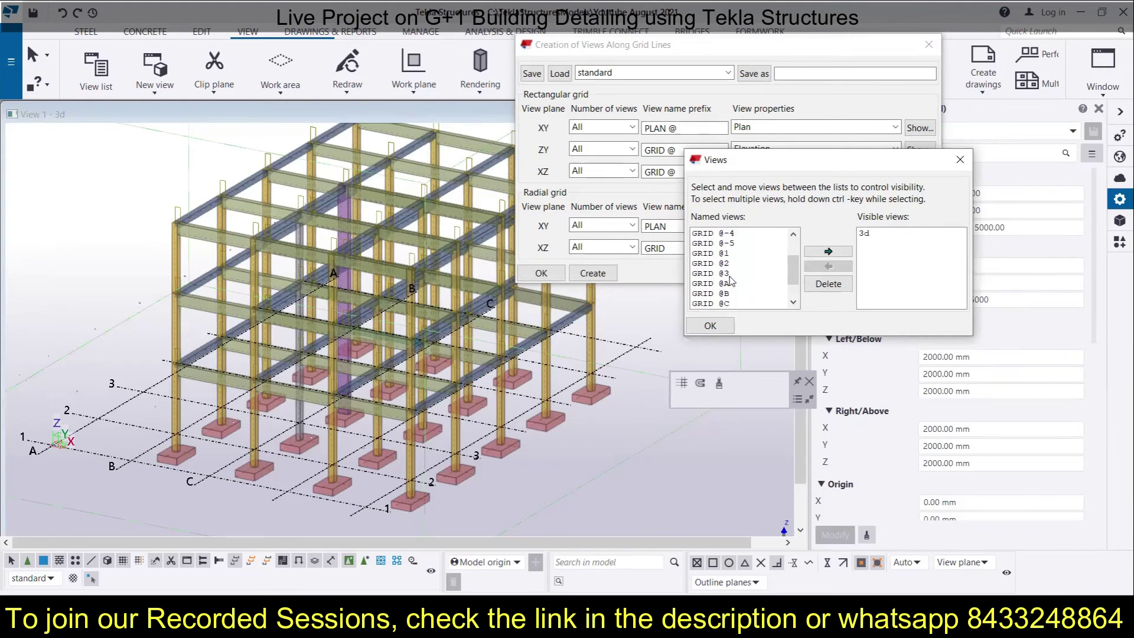
pyautogui.click(707, 255)
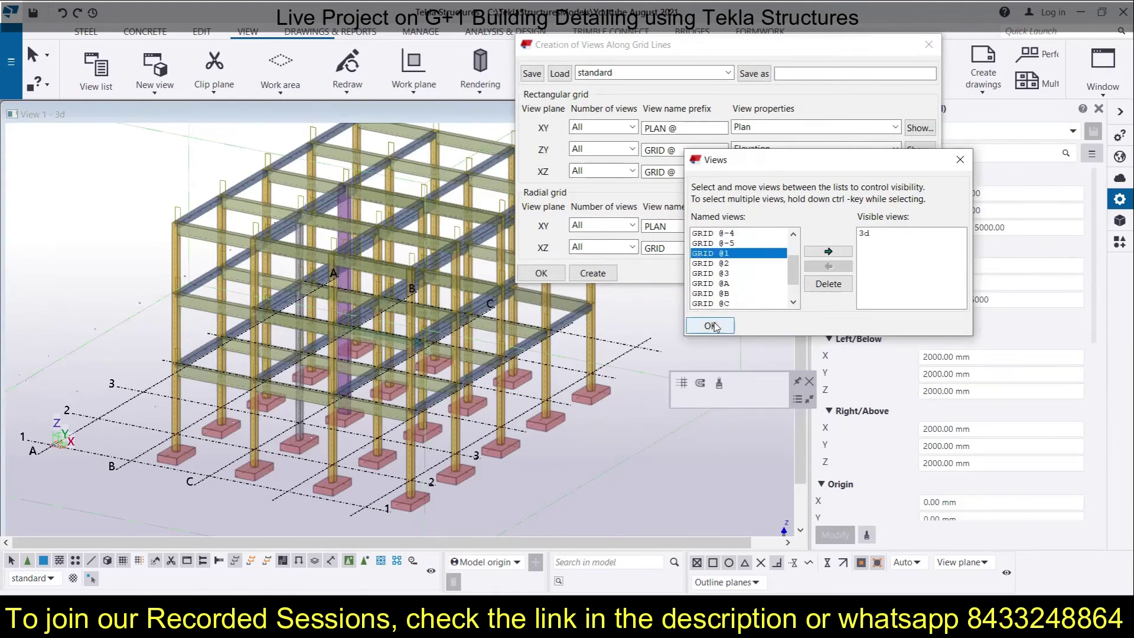
pyautogui.click(829, 252)
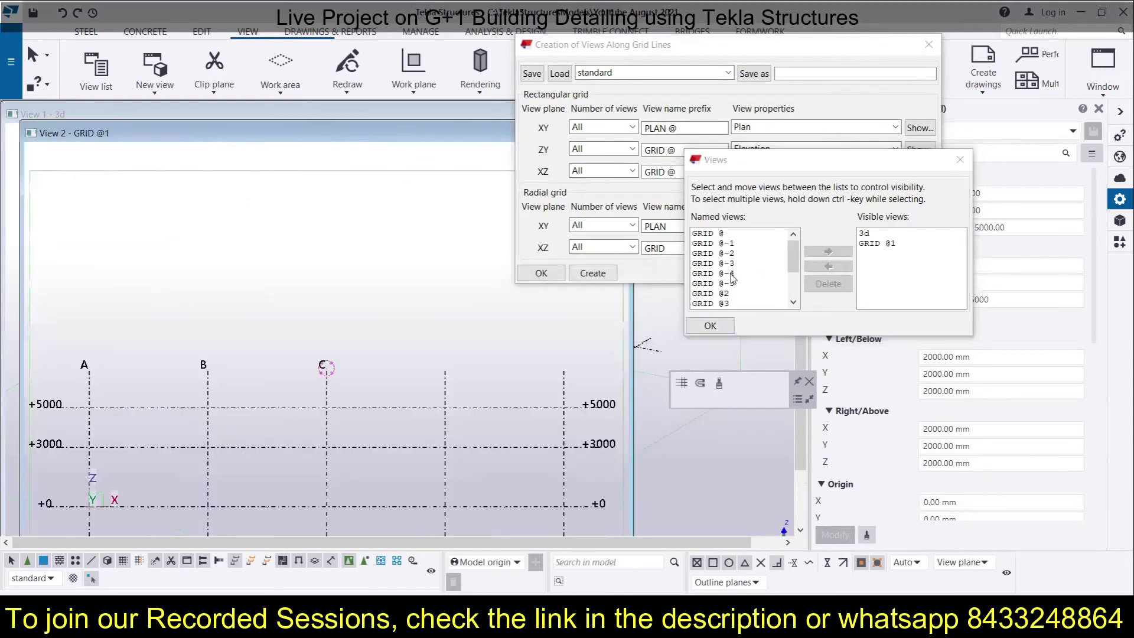
pyautogui.scroll(-3, 761, 252)
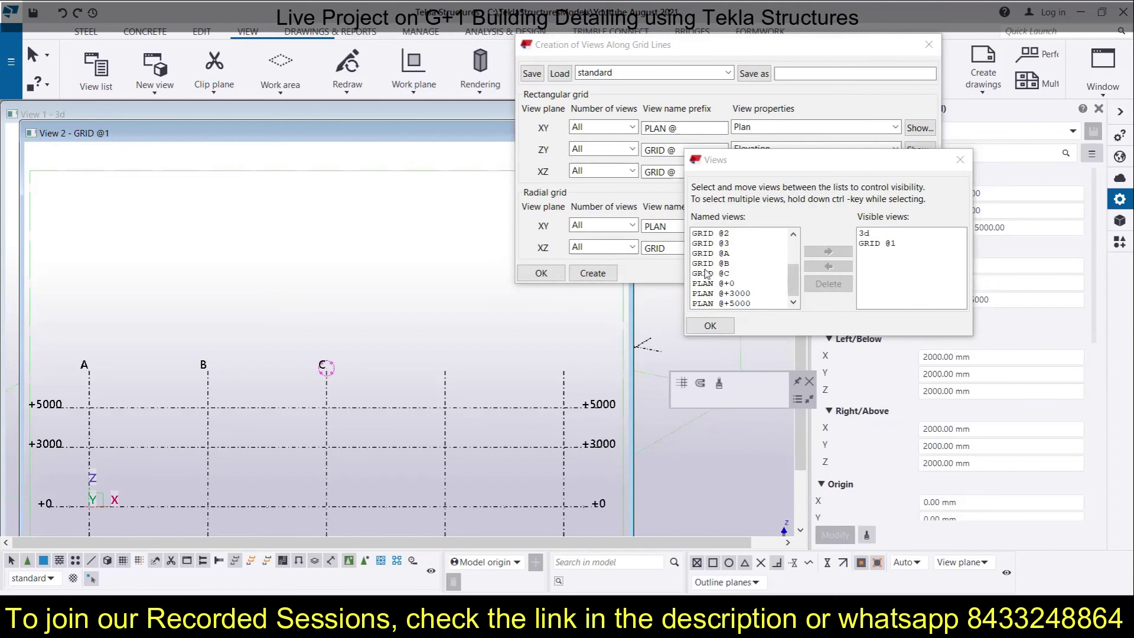
pyautogui.click(713, 254)
pyautogui.click(710, 325)
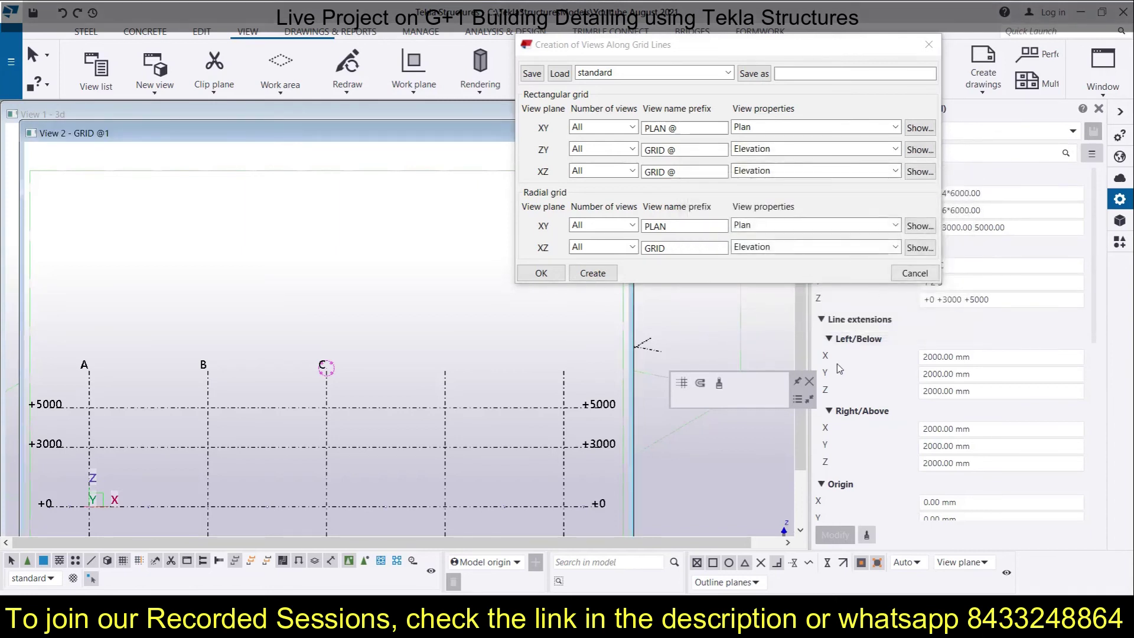
pyautogui.click(915, 273)
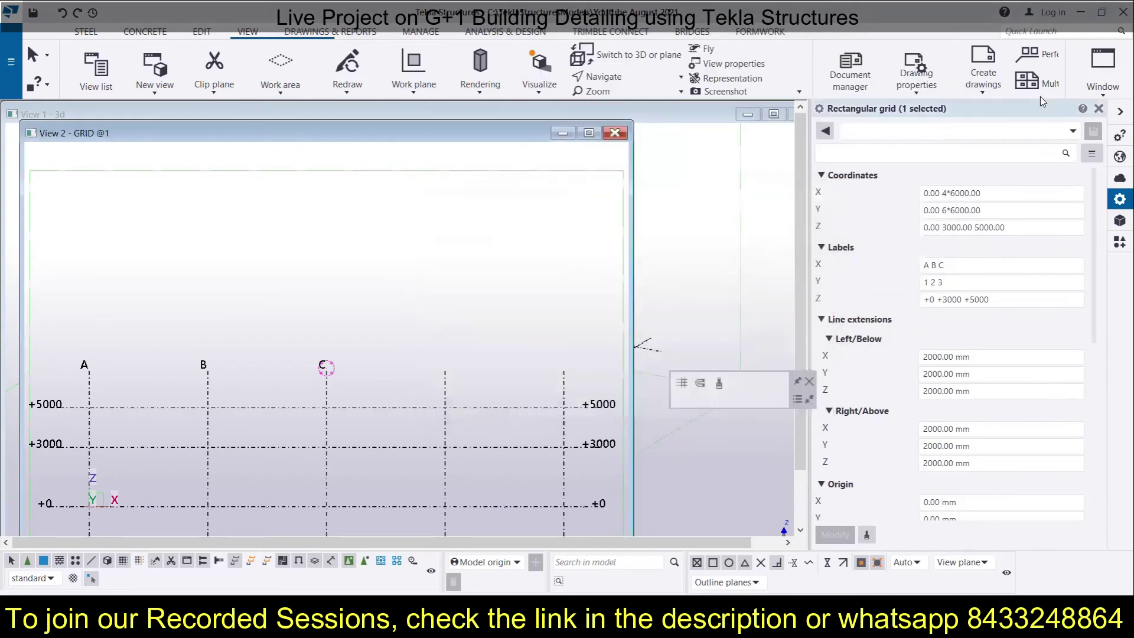
# Look over the GRID @1 elevation and delete that view from the model's view list
pyautogui.click(1103, 68)
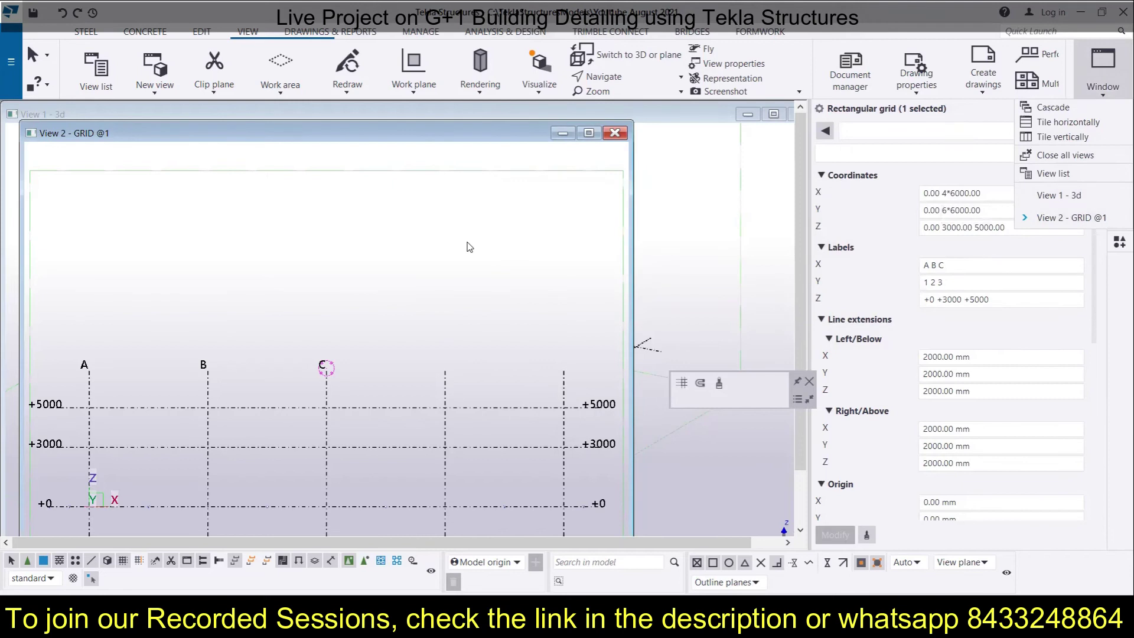
pyautogui.scroll(-3, 351, 242)
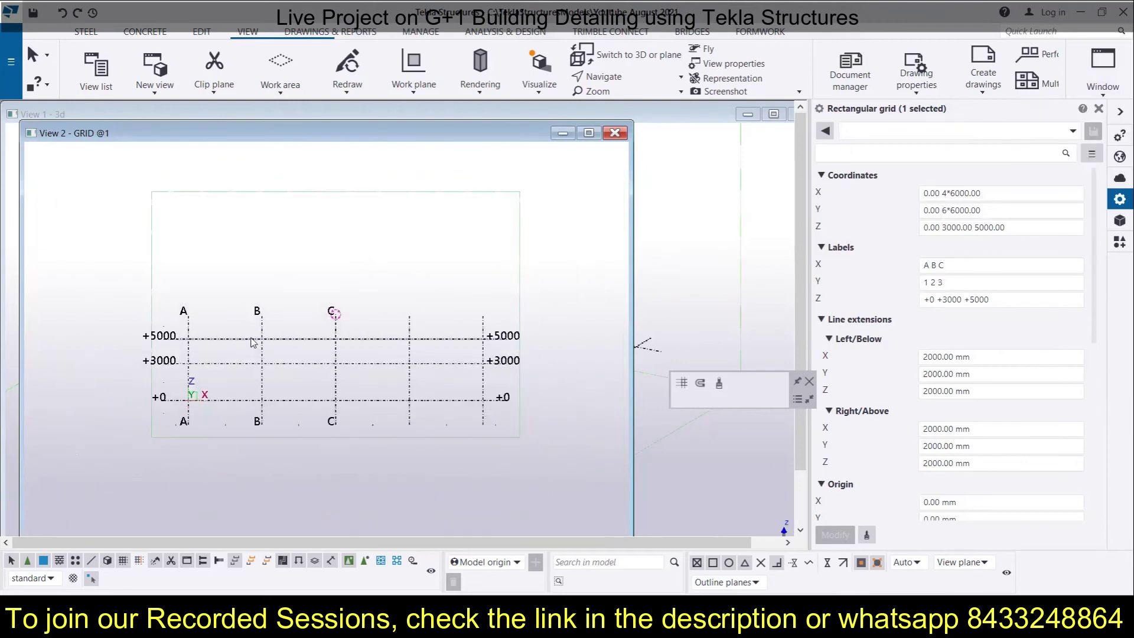
pyautogui.scroll(3, 204, 289)
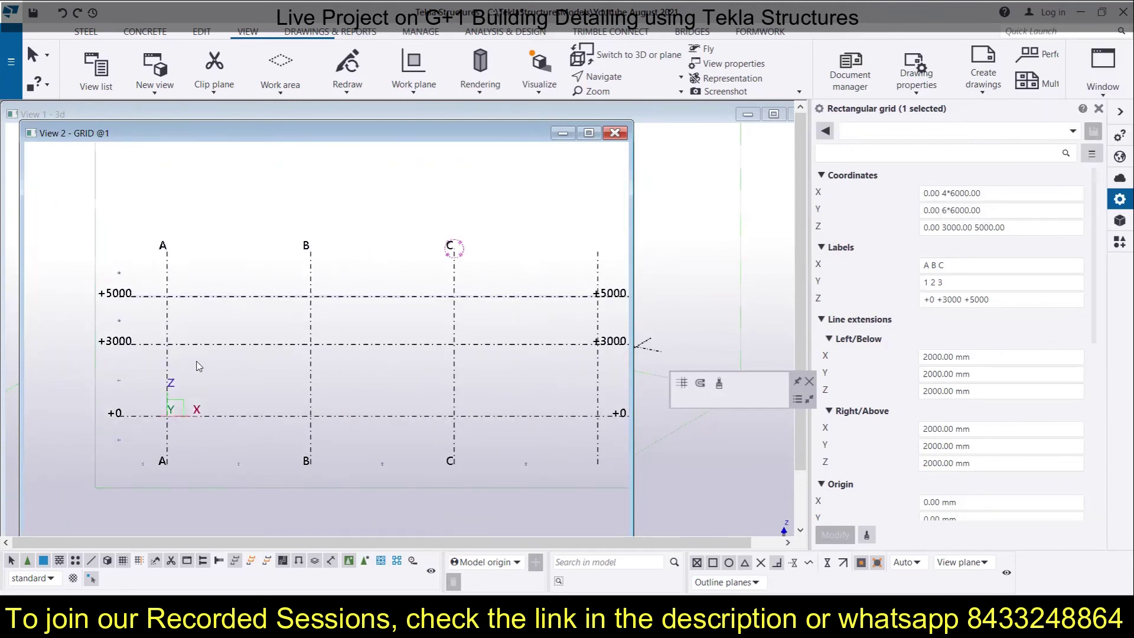
pyautogui.moveTo(330, 292); pyautogui.dragTo(270, 279, button='middle')
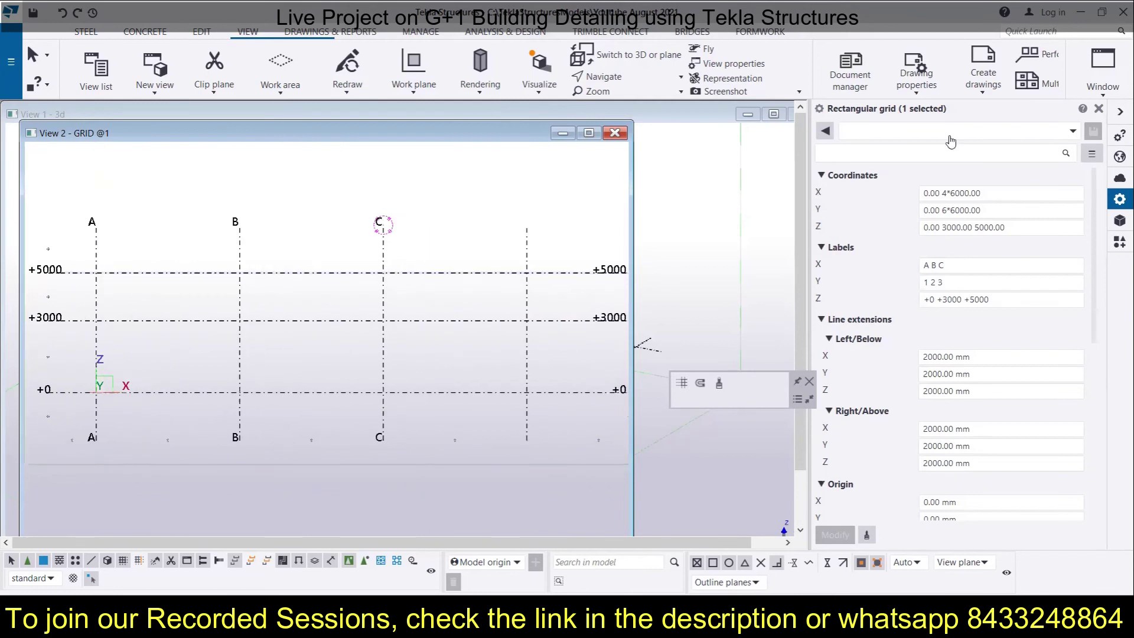
pyautogui.click(1103, 88)
pyautogui.click(1058, 175)
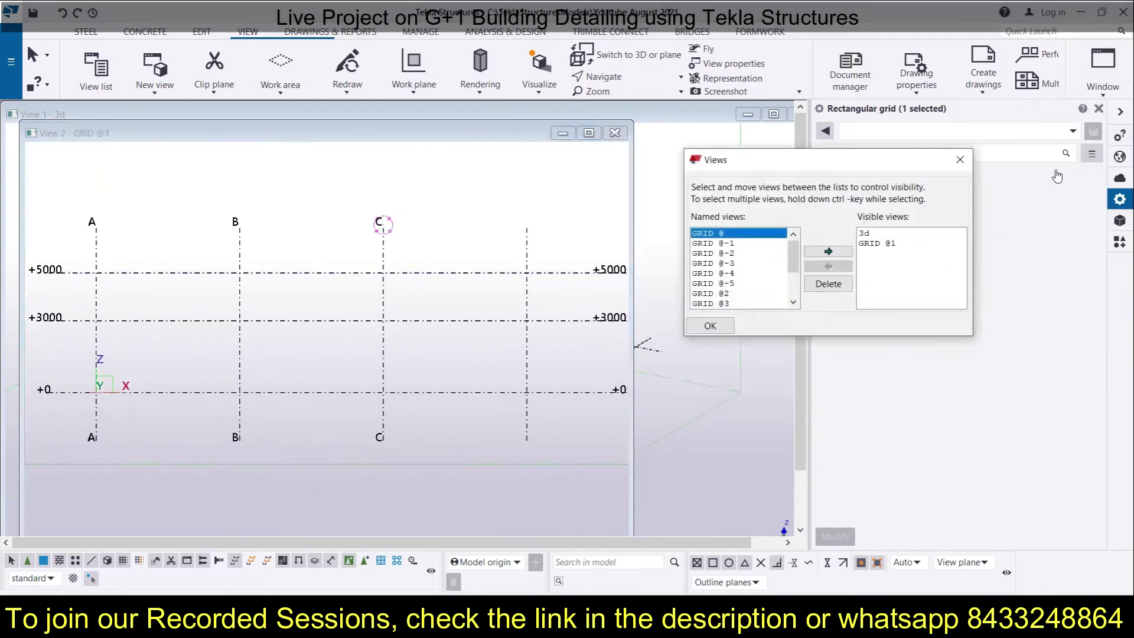
pyautogui.click(888, 244)
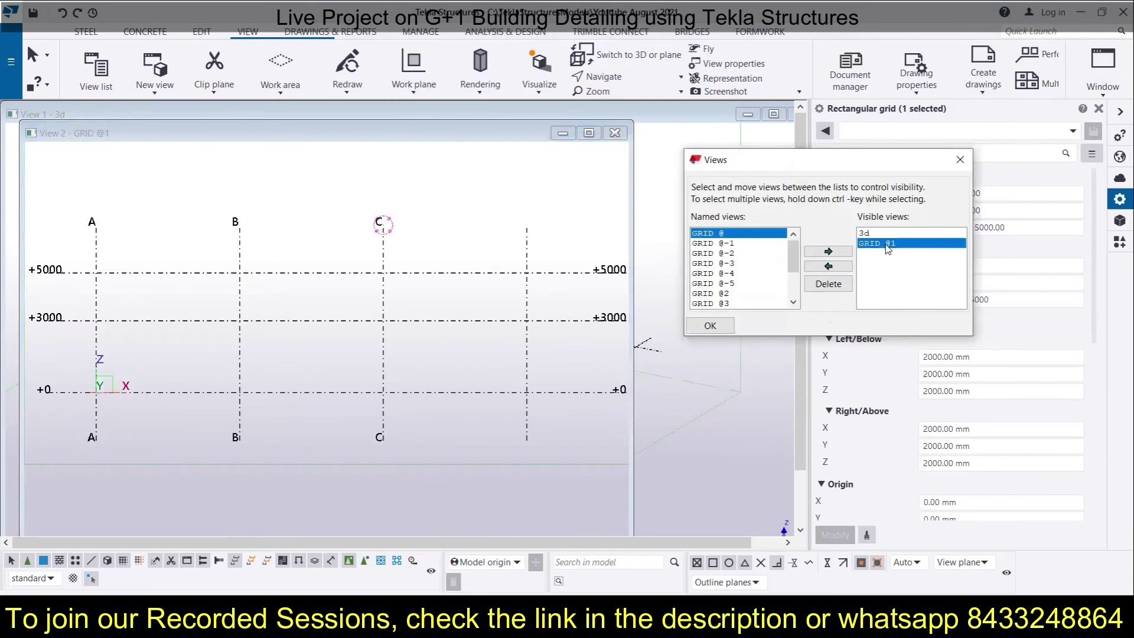
pyautogui.click(837, 289)
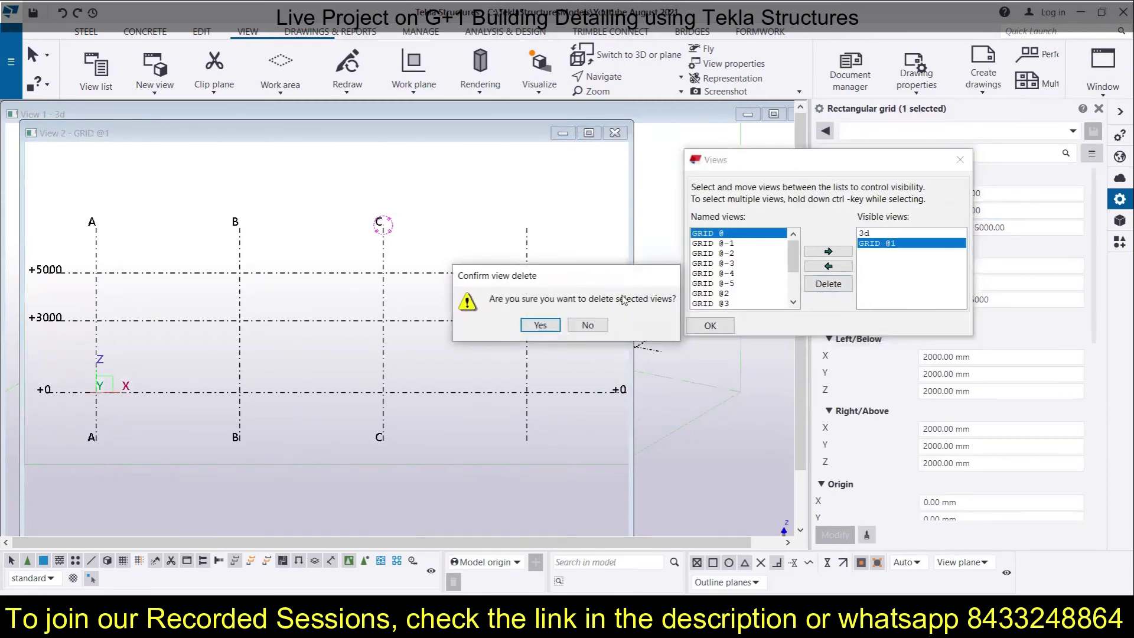
pyautogui.click(540, 324)
# Delete all the remaining named GRID and PLAN views, keeping the 3d view, and close the view list
pyautogui.moveTo(743, 234); pyautogui.dragTo(712, 339)
pyautogui.scroll(2, 744, 266)
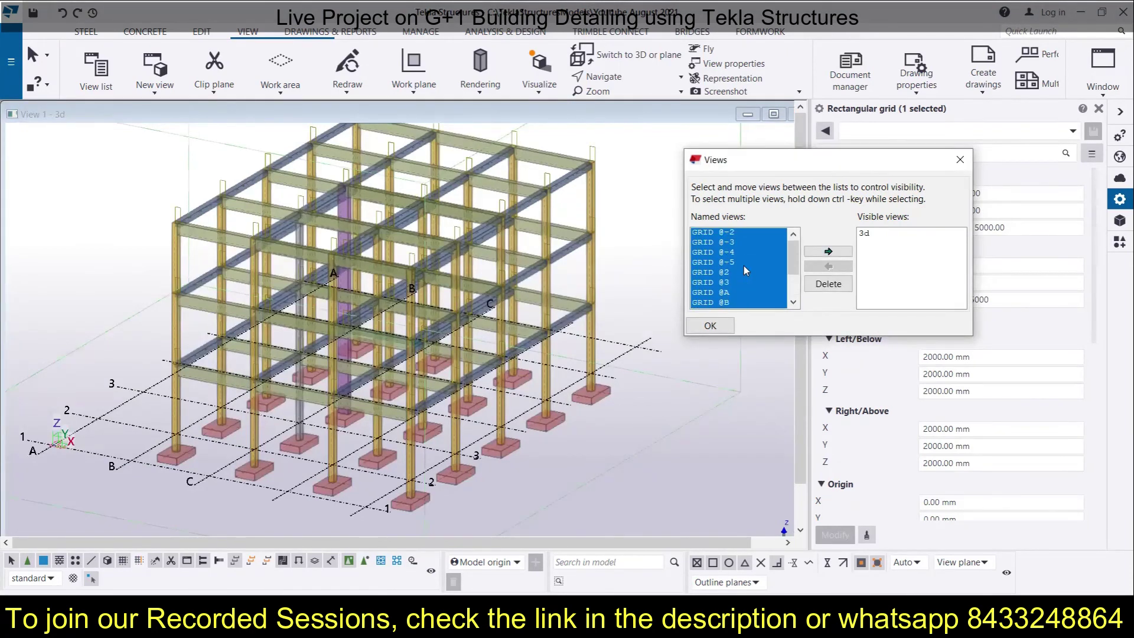
pyautogui.click(828, 285)
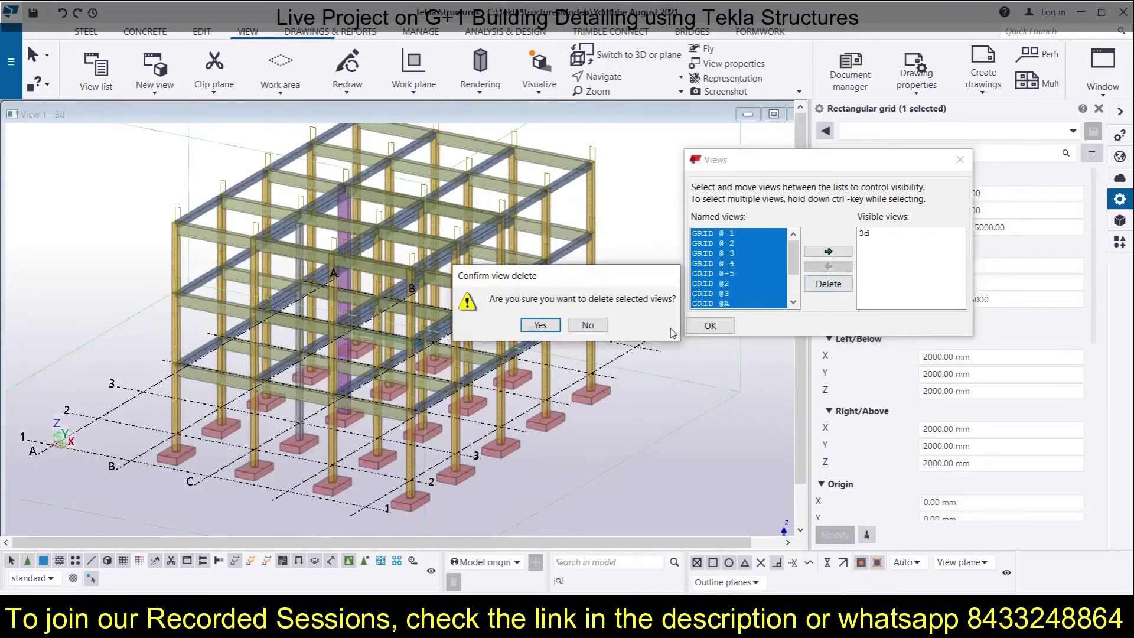
pyautogui.click(548, 327)
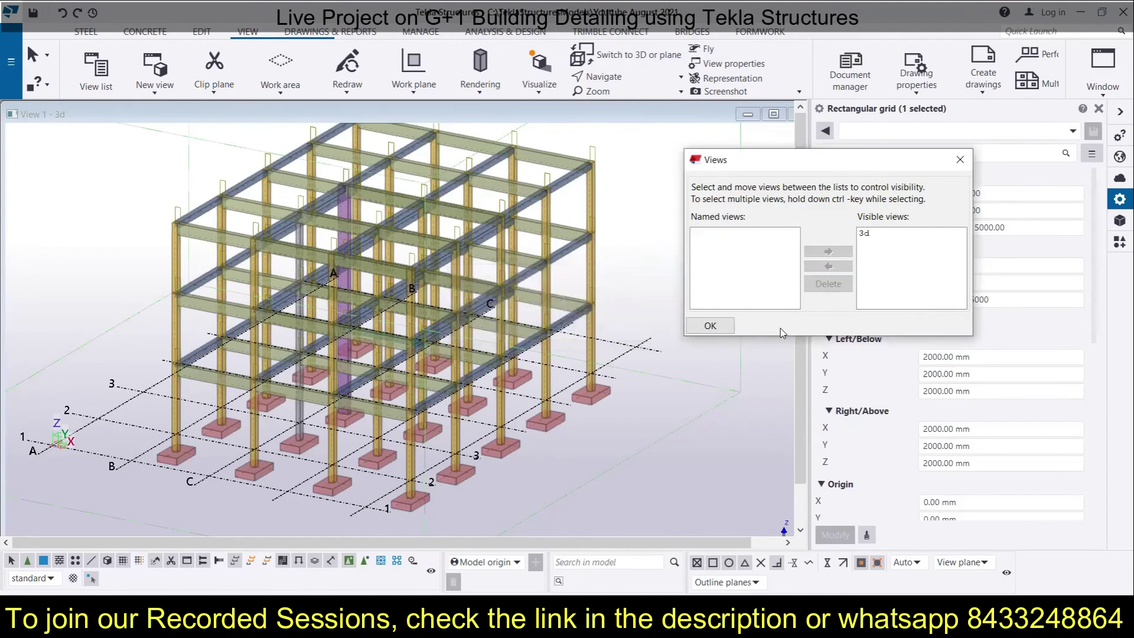
pyautogui.click(710, 325)
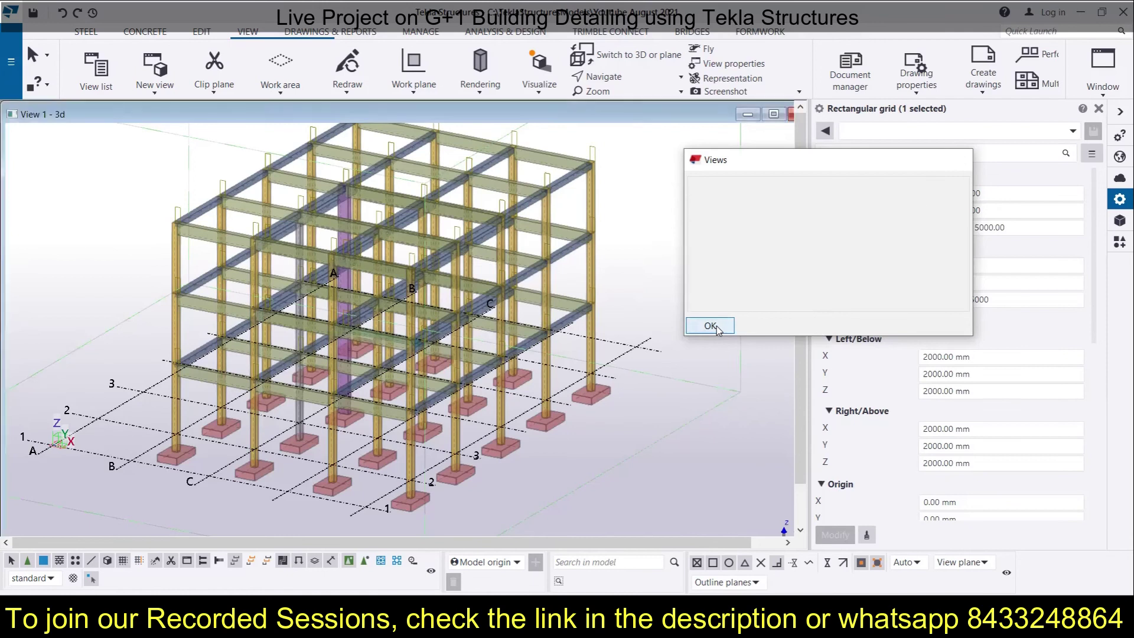
pyautogui.scroll(-1, 530, 270)
pyautogui.scroll(-1, 530, 271)
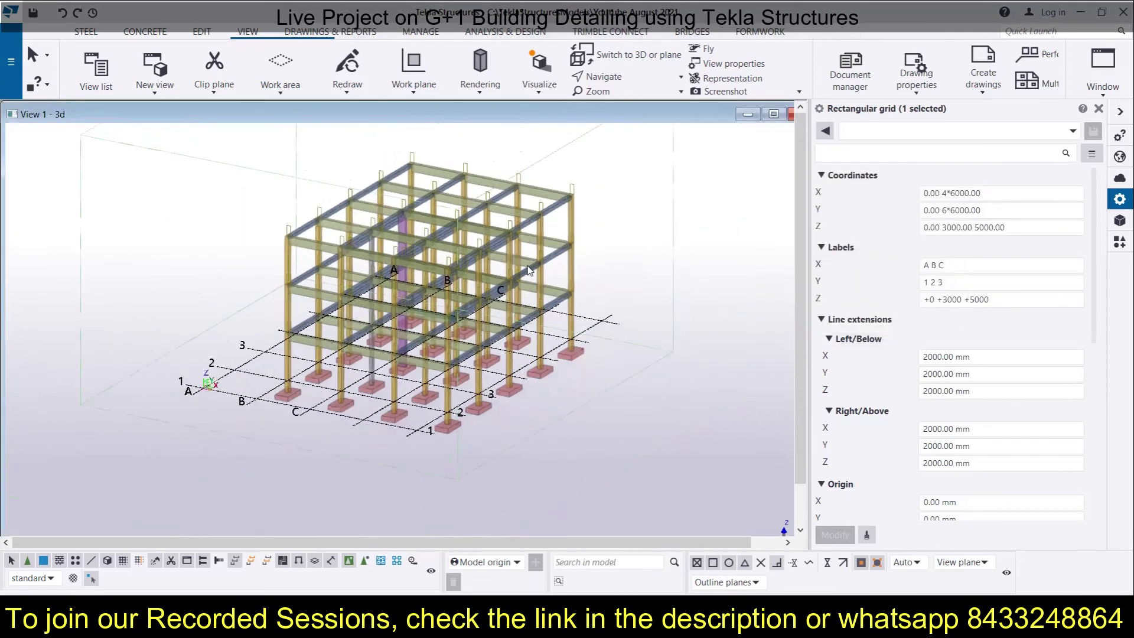